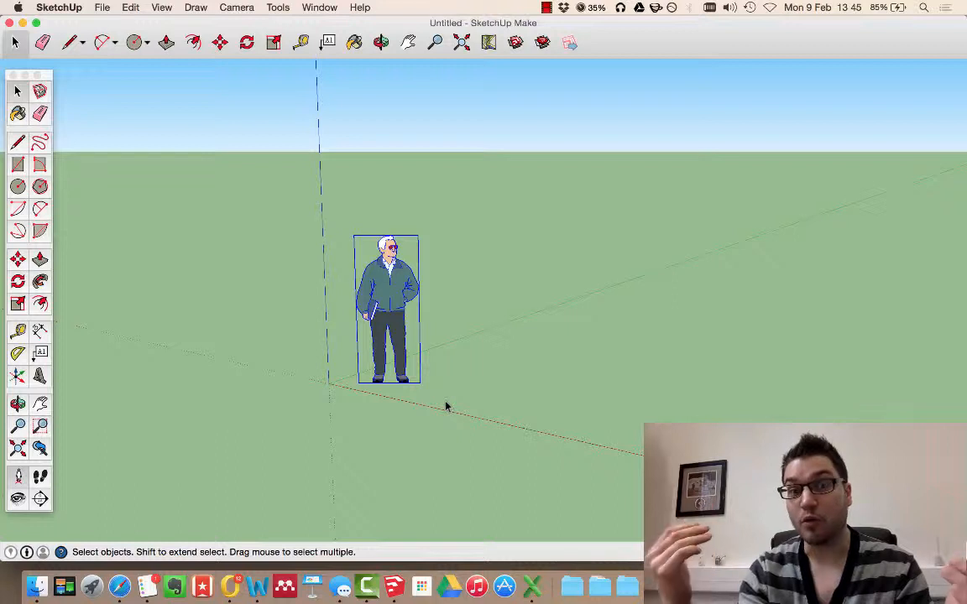
Delete the standing figure, and pull a rectangle drawn from the origin up into a box
{"action": "key", "text": "Delete"}
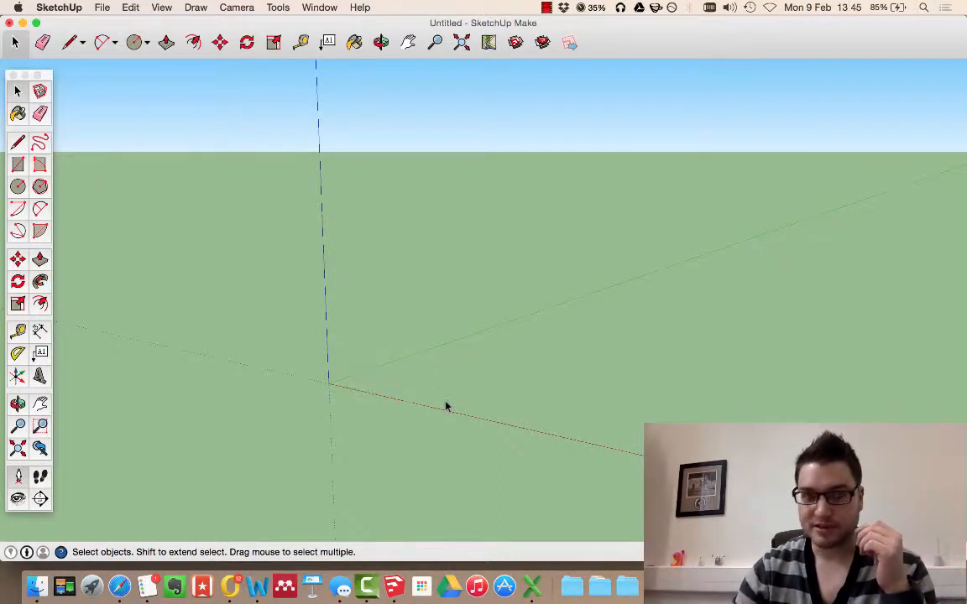
{"action": "left_click", "coordinate": [19, 165]}
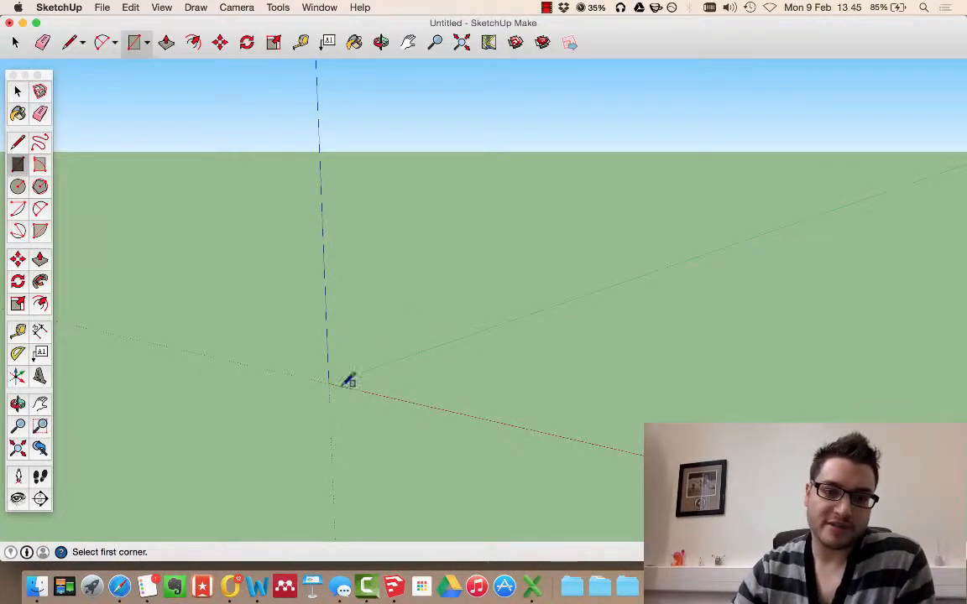
{"action": "left_click", "coordinate": [752, 383]}
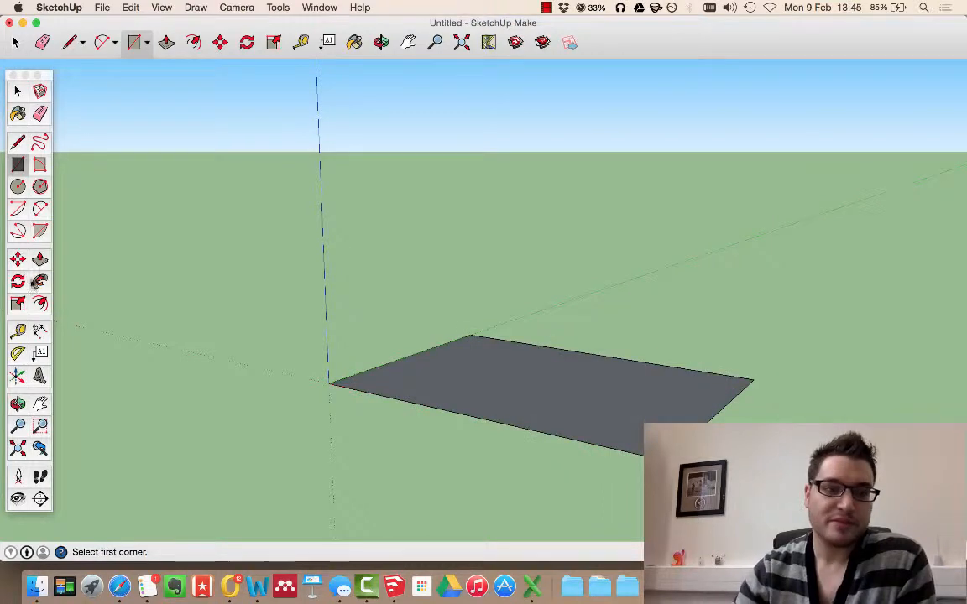
{"action": "left_click_drag", "start_coordinate": [479, 356], "coordinate": [491, 180]}
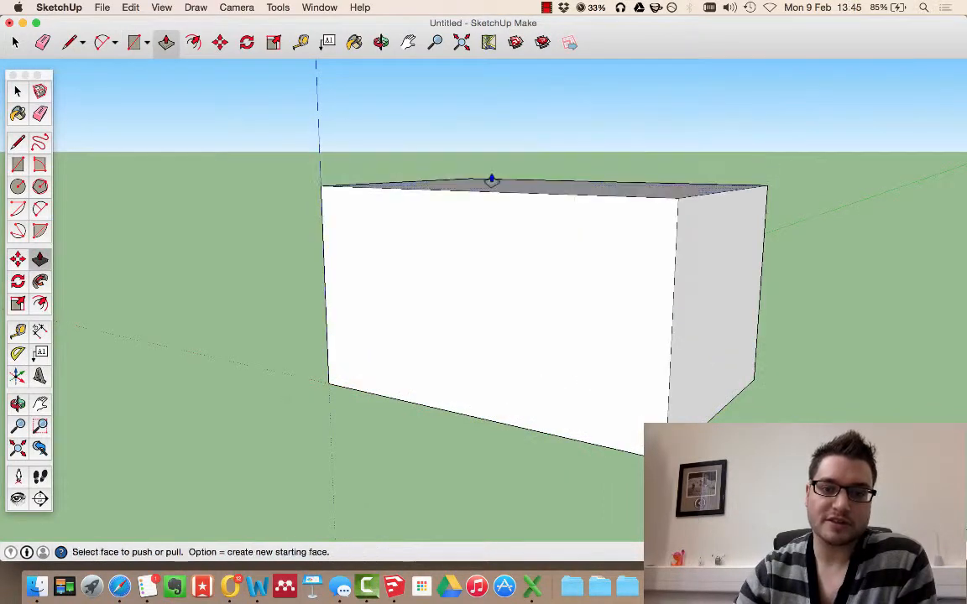
Cut a rectangular opening right through the box by drawing a rectangle on its long side face and pushing it to the opposite face
{"action": "middle_click_drag", "start_coordinate": [250, 209], "coordinate": [511, 280]}
{"action": "middle_click_drag", "start_coordinate": [745, 298], "coordinate": [393, 265]}
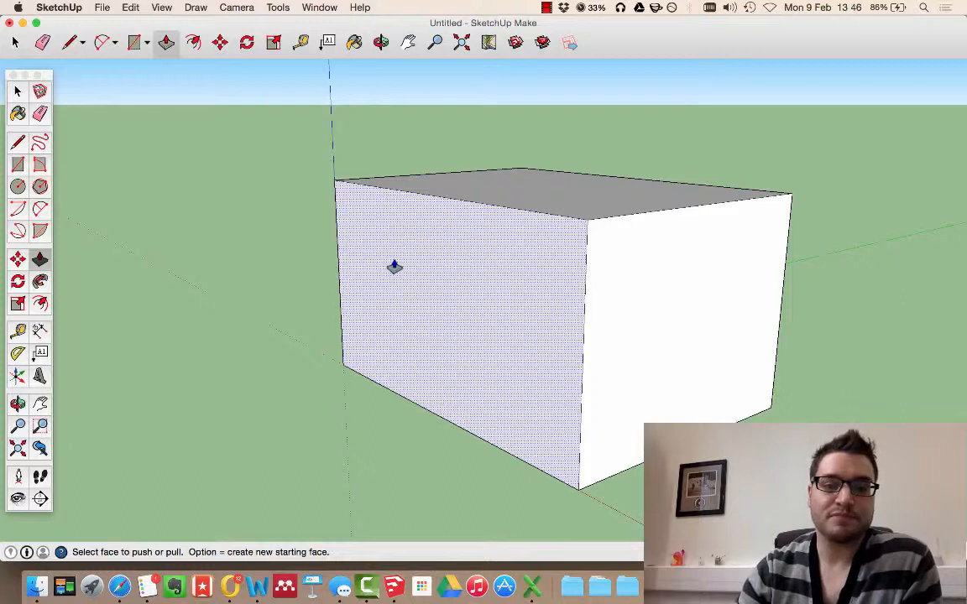
{"action": "key", "text": "r"}
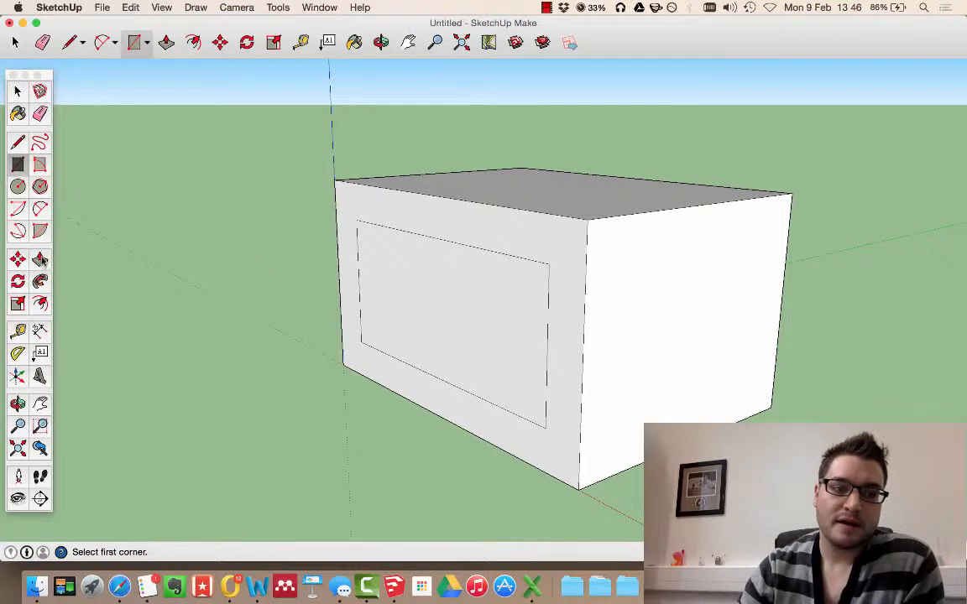
{"action": "left_click", "coordinate": [39, 260]}
{"action": "left_click", "coordinate": [391, 300]}
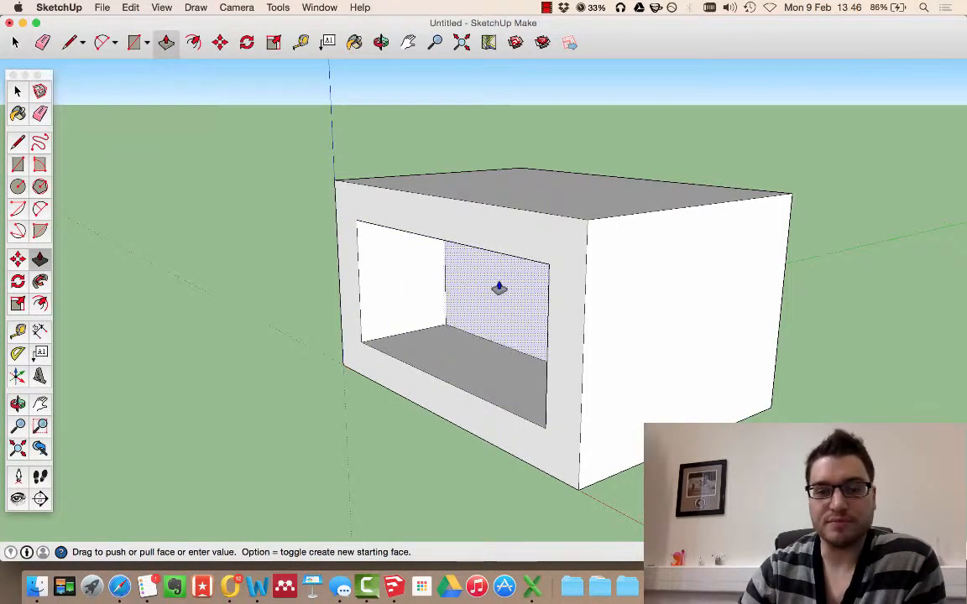
{"action": "left_click", "coordinate": [673, 328]}
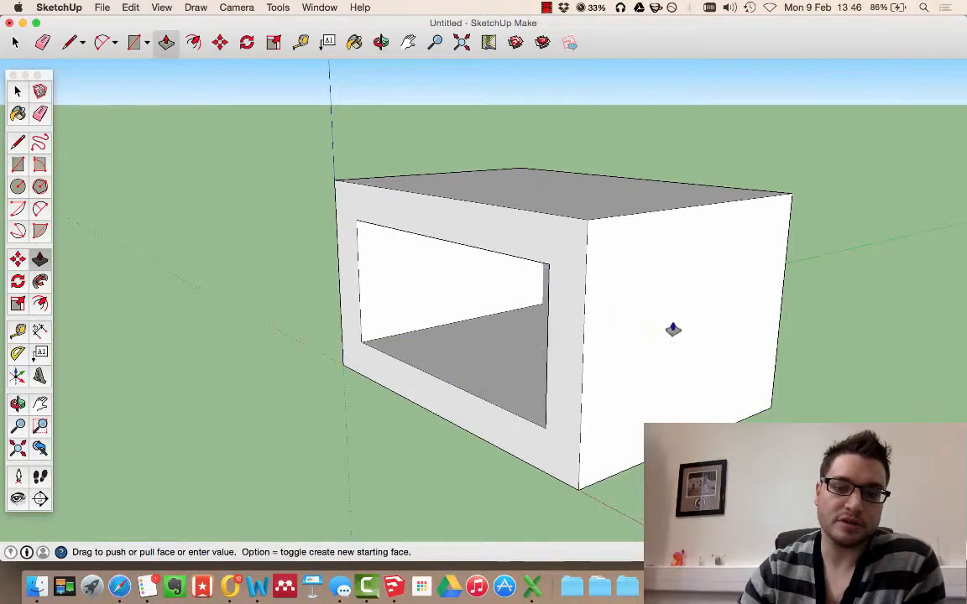
{"action": "middle_click_drag", "start_coordinate": [673, 328], "coordinate": [231, 317]}
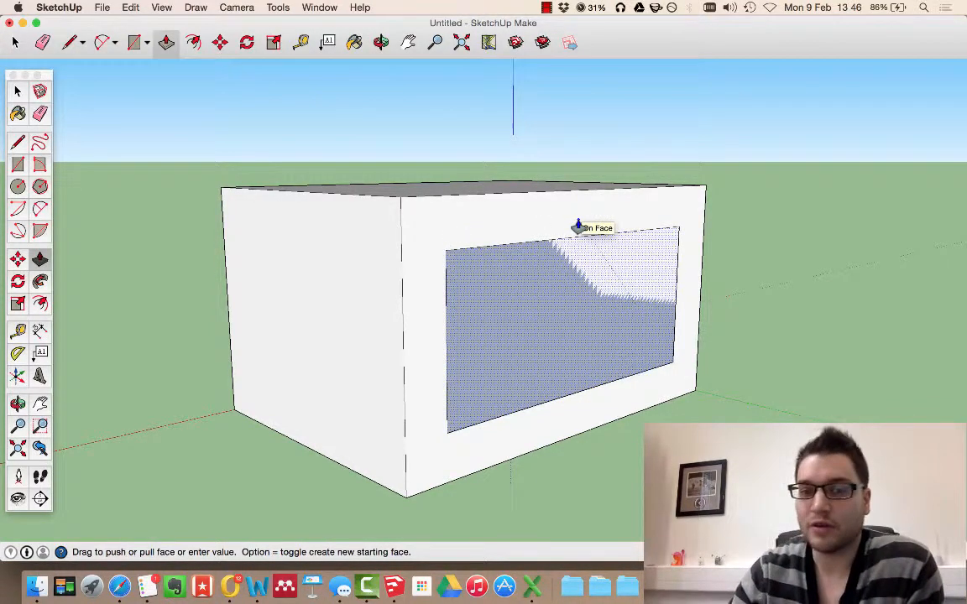
{"action": "left_click", "coordinate": [577, 226]}
Draw a circle on one half of the box's top face and pull it up into a short cylinder
{"action": "middle_click_drag", "start_coordinate": [629, 309], "coordinate": [388, 335]}
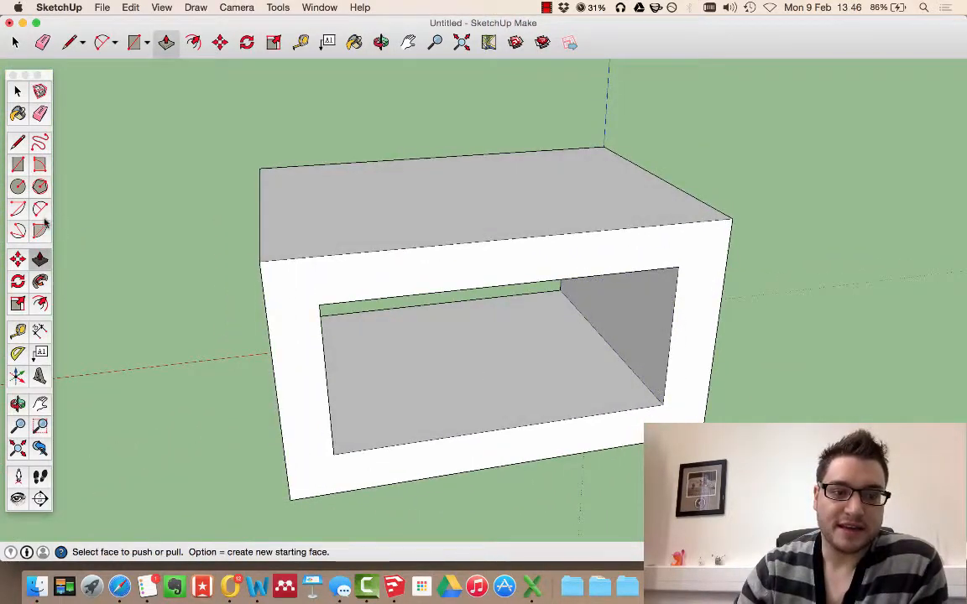
{"action": "left_click", "coordinate": [18, 187]}
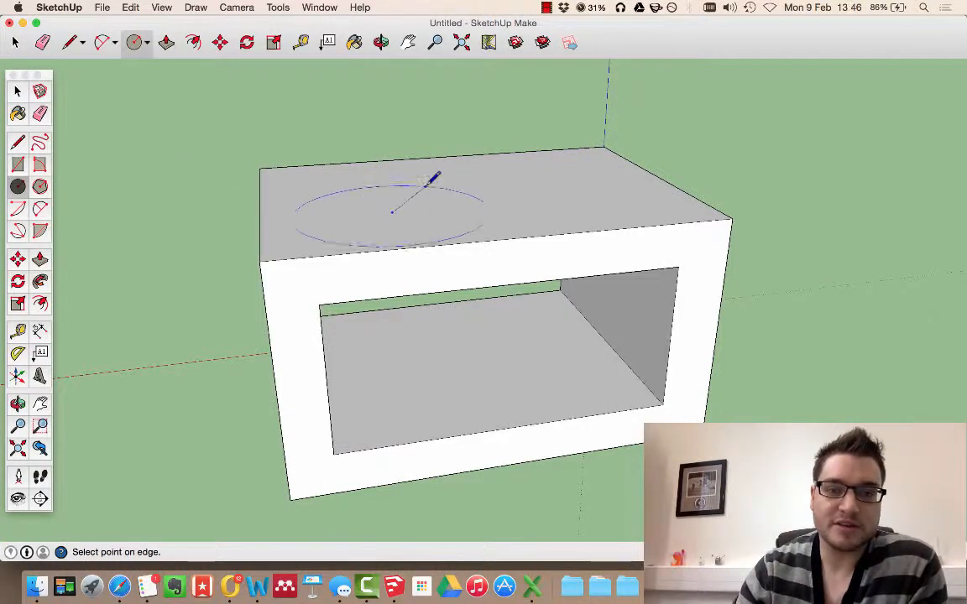
{"action": "left_click", "coordinate": [40, 259]}
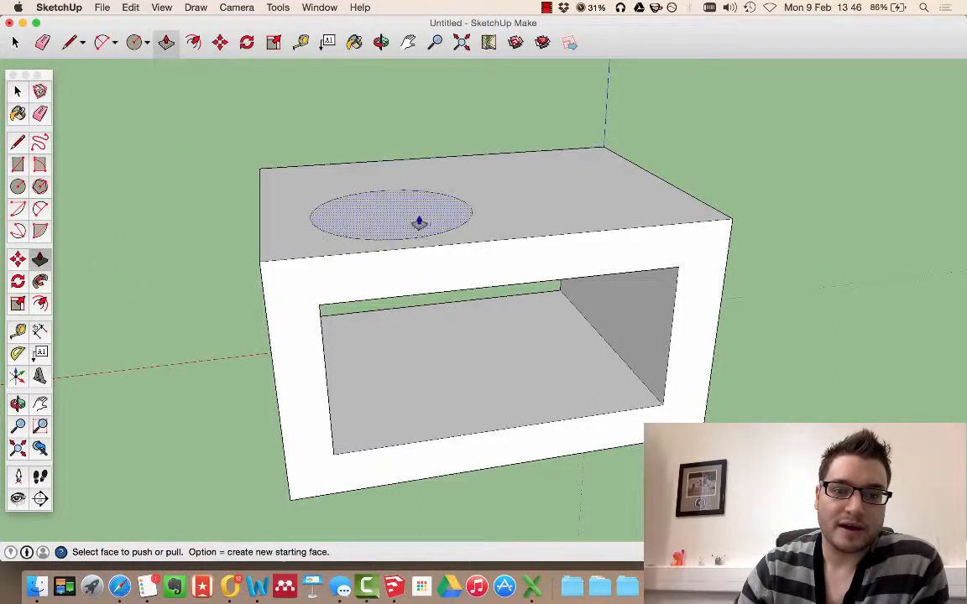
{"action": "left_click_drag", "start_coordinate": [421, 218], "coordinate": [420, 155]}
Draw a second circle on the top face beside the cylinder and push it down to the opening's ceiling
{"action": "left_click", "coordinate": [18, 187]}
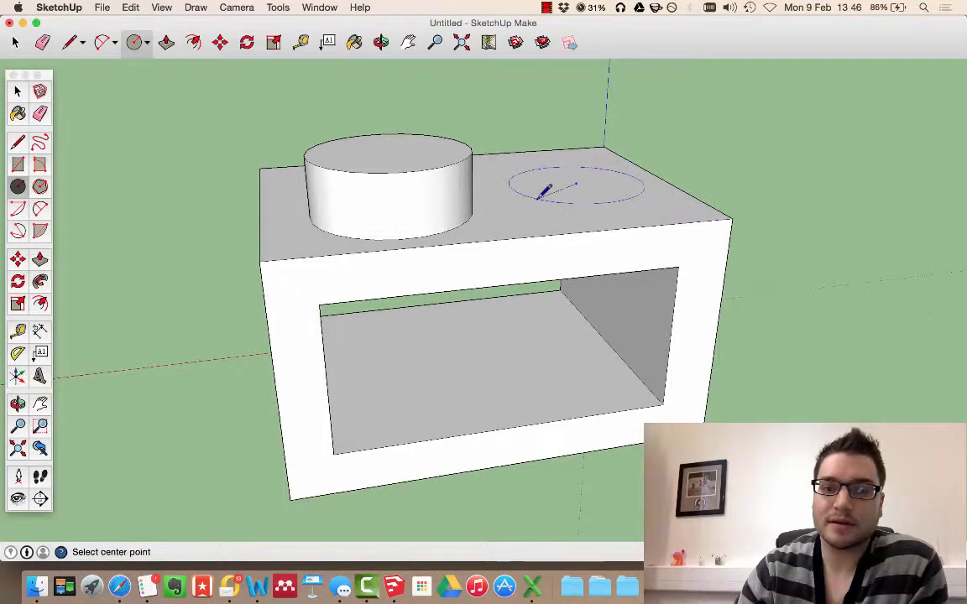
{"action": "left_click_drag", "start_coordinate": [572, 194], "coordinate": [564, 326]}
{"action": "middle_click_drag", "start_coordinate": [573, 277], "coordinate": [598, 156]}
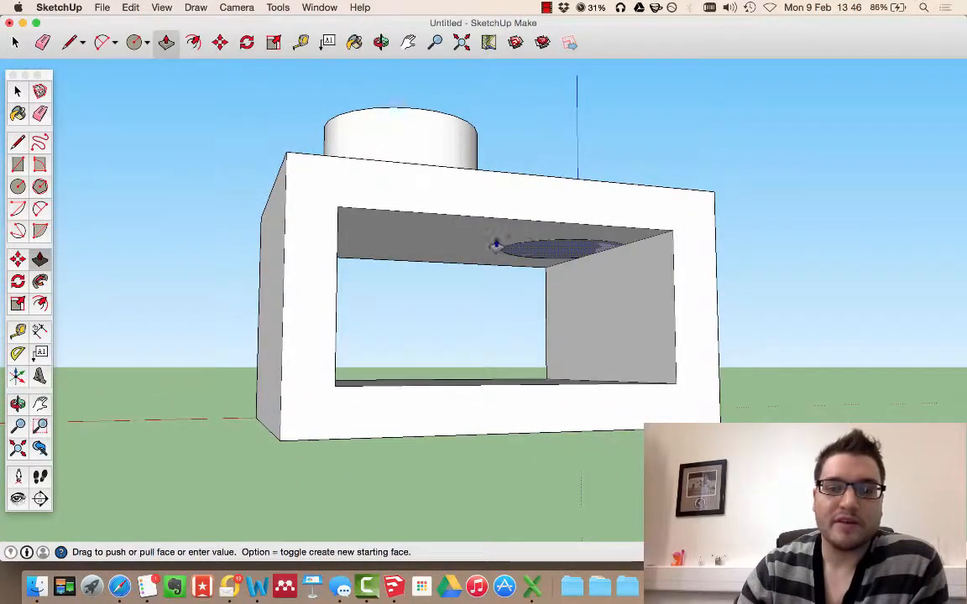
{"action": "left_click", "coordinate": [468, 246]}
{"action": "middle_click_drag", "start_coordinate": [561, 392], "coordinate": [669, 339]}
{"action": "key", "text": "p"}
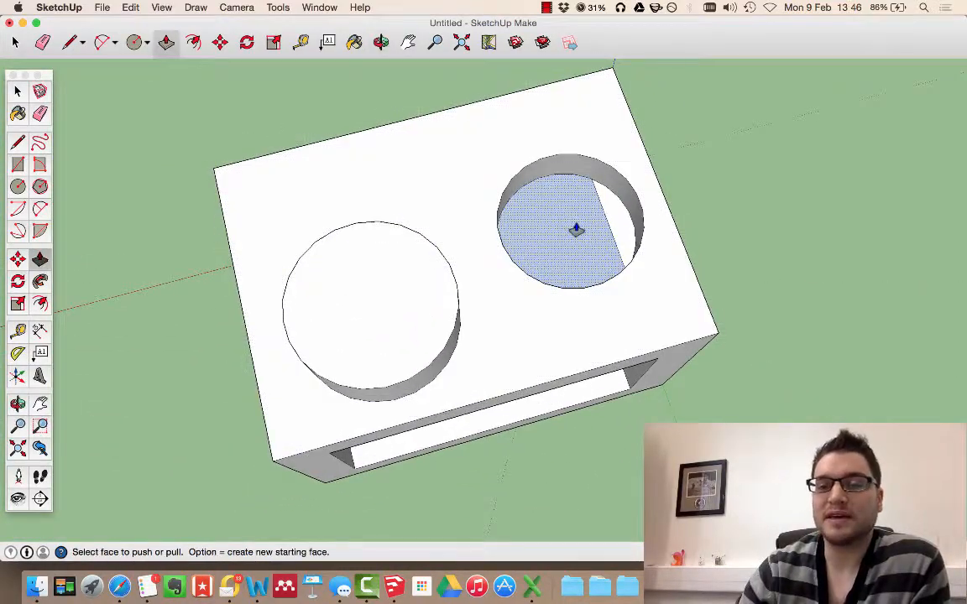
Delete the leftover face closing the underside of the second circular hole
{"action": "scroll", "coordinate": [622, 230], "scroll_direction": "up", "scroll_amount": 3}
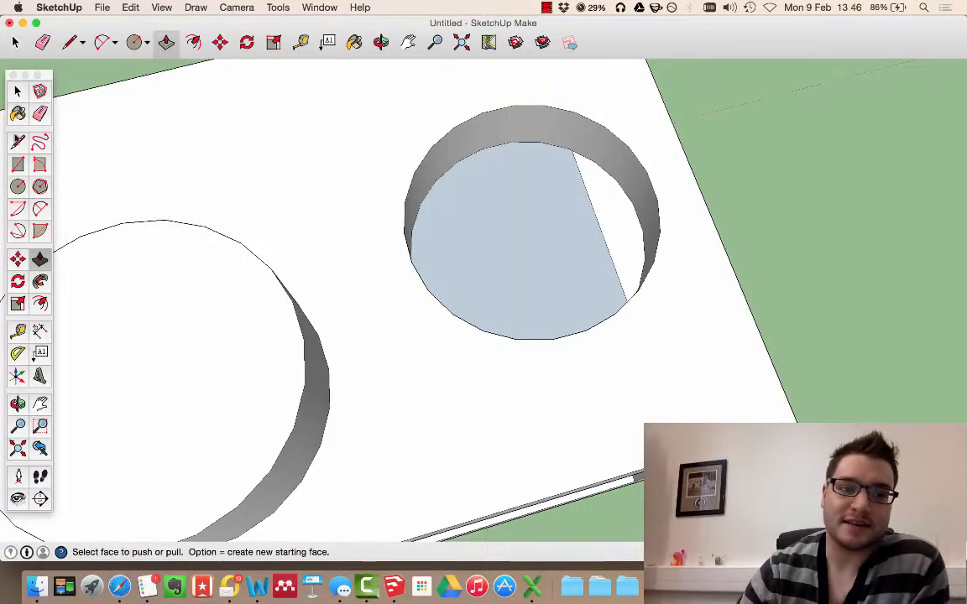
{"action": "key", "text": "space"}
{"action": "left_click", "coordinate": [539, 242]}
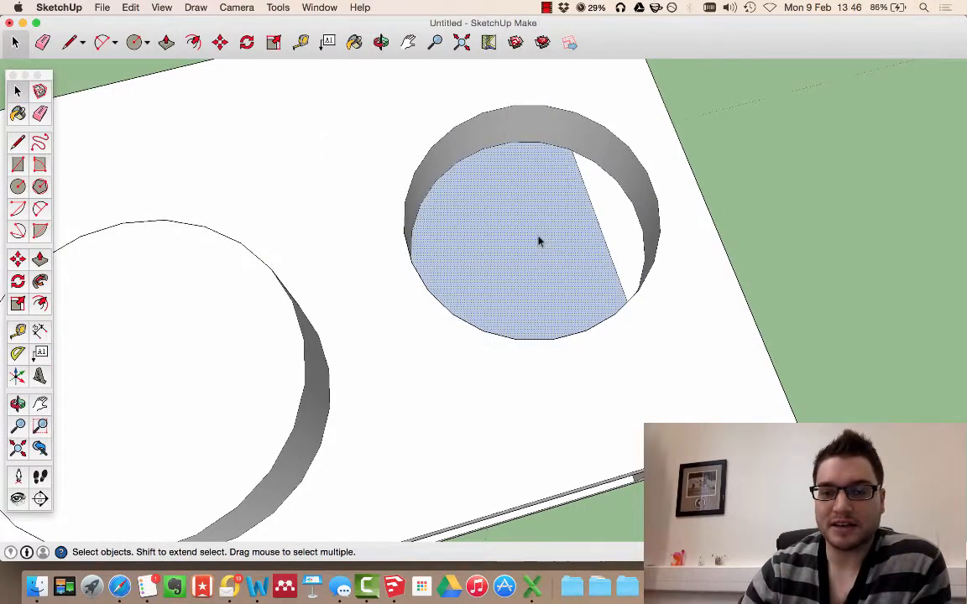
{"action": "middle_click_drag", "start_coordinate": [645, 323], "coordinate": [520, 384]}
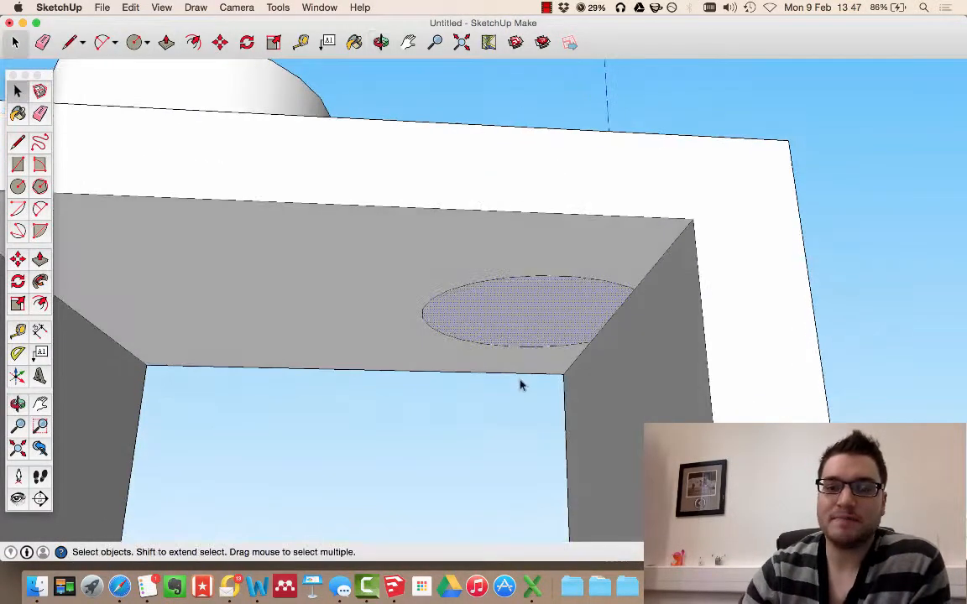
{"action": "key", "text": "Delete"}
Draw a small circle on the top face between the cylinder and the hole, and push it through the top slab
{"action": "middle_click_drag", "start_coordinate": [526, 281], "coordinate": [609, 279]}
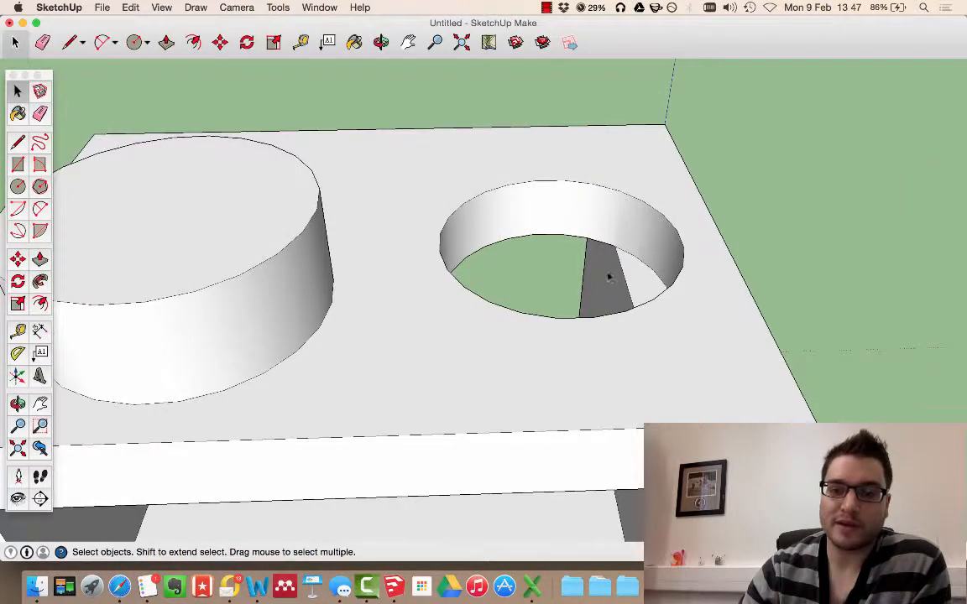
{"action": "left_click", "coordinate": [18, 186]}
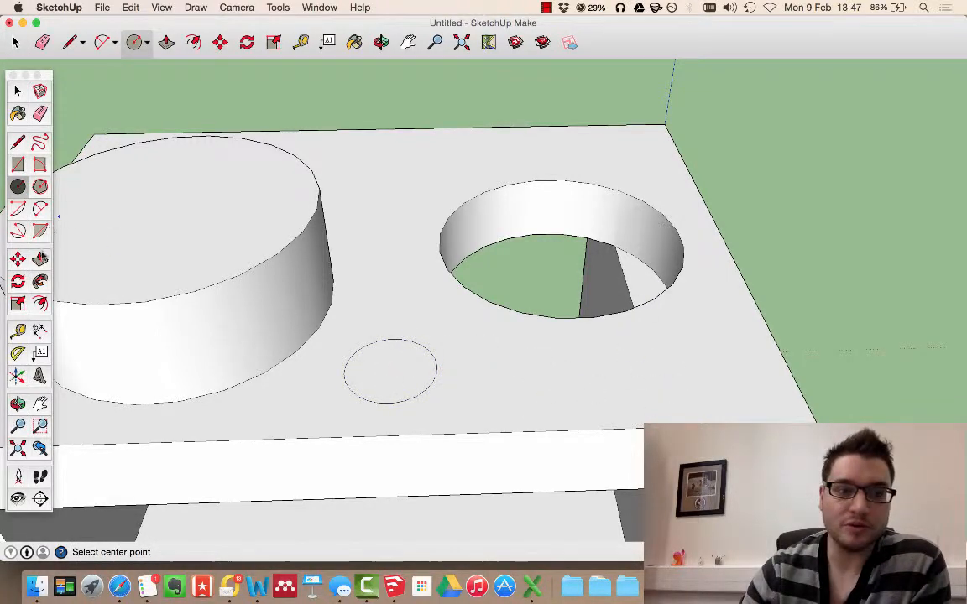
{"action": "key", "text": "p"}
{"action": "middle_click_drag", "start_coordinate": [404, 373], "coordinate": [411, 319]}
{"action": "left_click_drag", "start_coordinate": [410, 323], "coordinate": [447, 393]}
{"action": "middle_click_drag", "start_coordinate": [447, 392], "coordinate": [377, 267]}
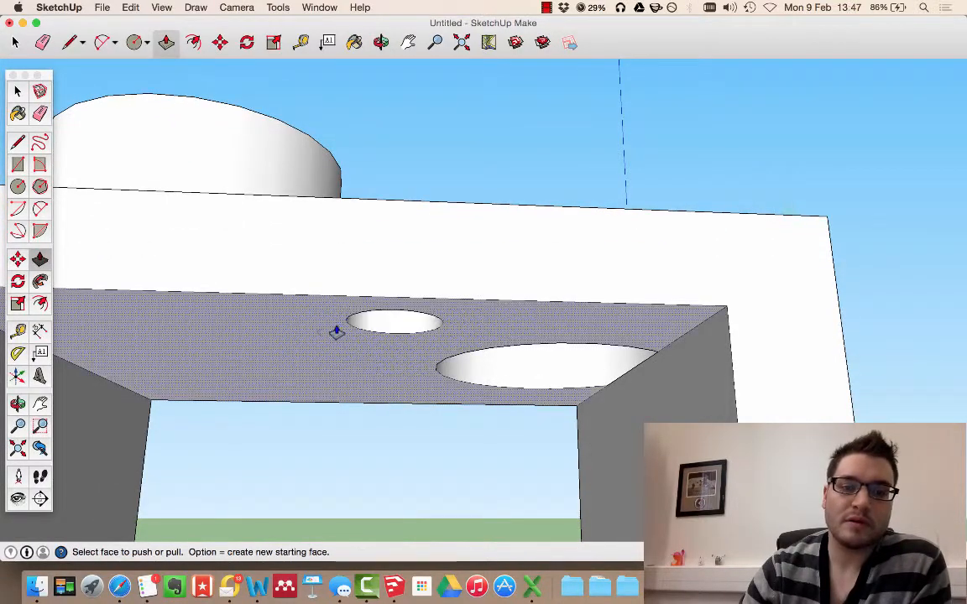
{"action": "middle_click_drag", "start_coordinate": [459, 343], "coordinate": [406, 321]}
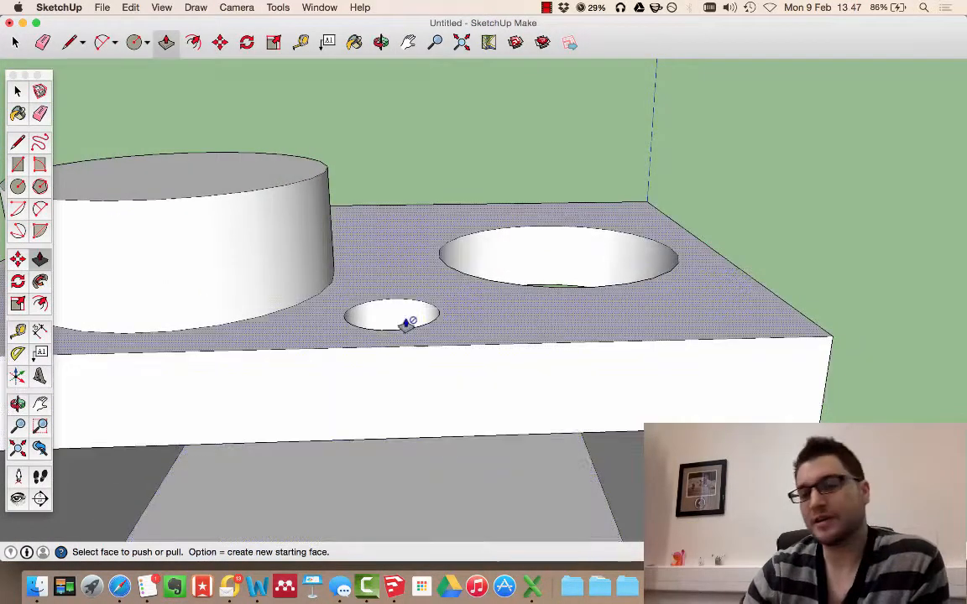
Push the cylinder's top face down through the top slab and the opening to the box's underside
{"action": "middle_click_drag", "start_coordinate": [738, 321], "coordinate": [617, 308]}
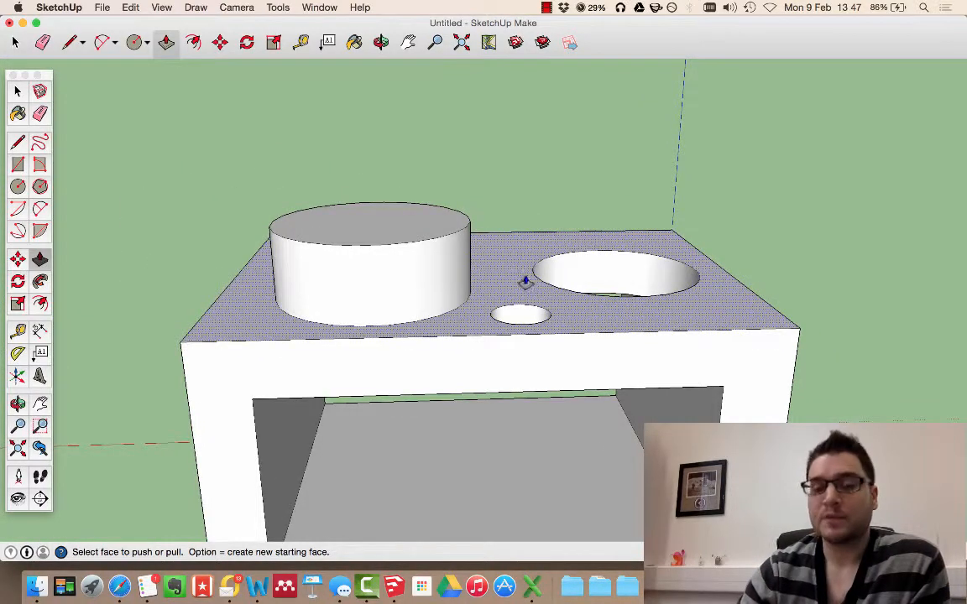
{"action": "left_click_drag", "start_coordinate": [398, 220], "coordinate": [496, 437]}
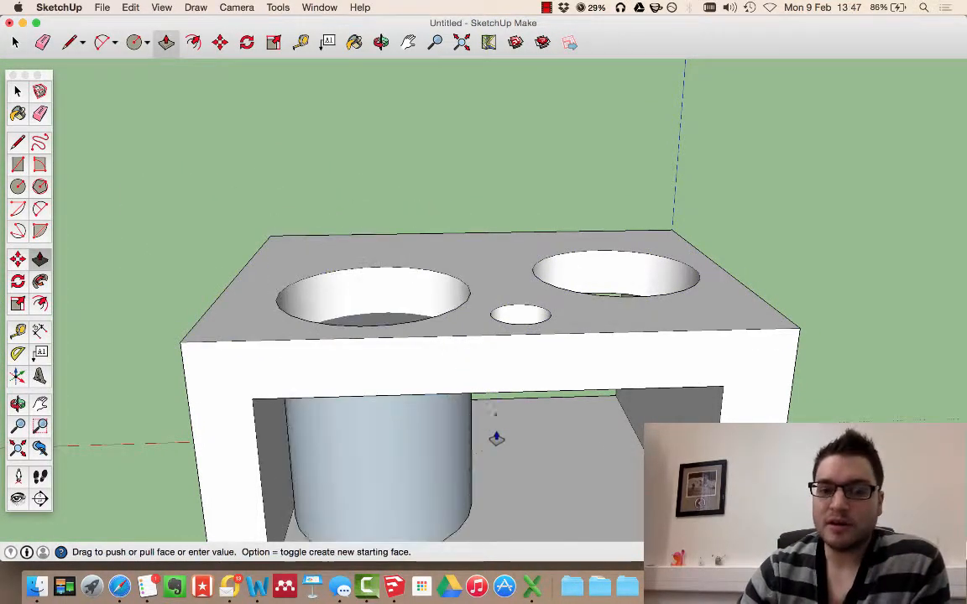
{"action": "middle_click_drag", "start_coordinate": [504, 450], "coordinate": [418, 287]}
{"action": "left_click_drag", "start_coordinate": [319, 429], "coordinate": [304, 409]}
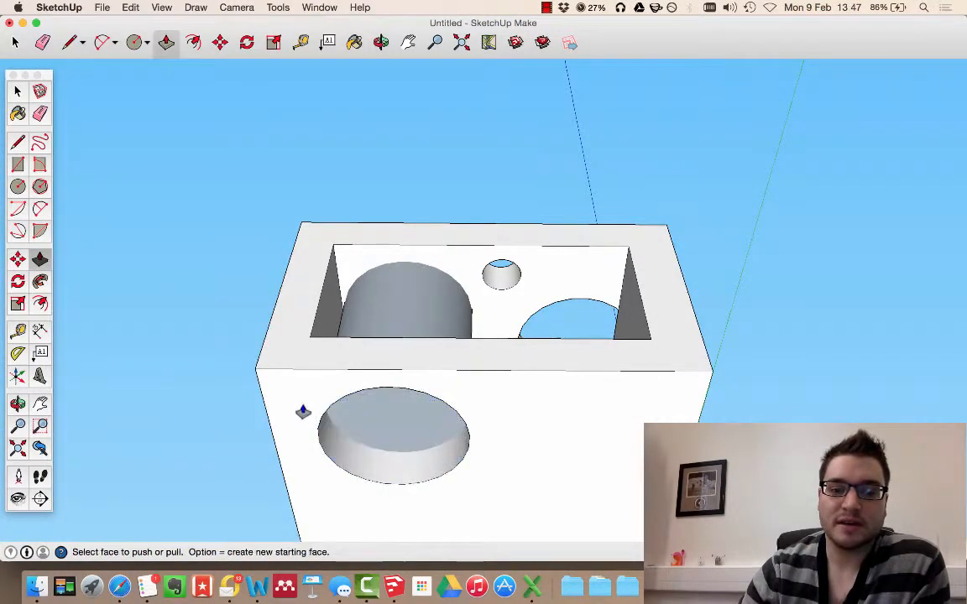
Delete the cylindrical wall left standing inside the rectangular opening
{"action": "key", "text": "space"}
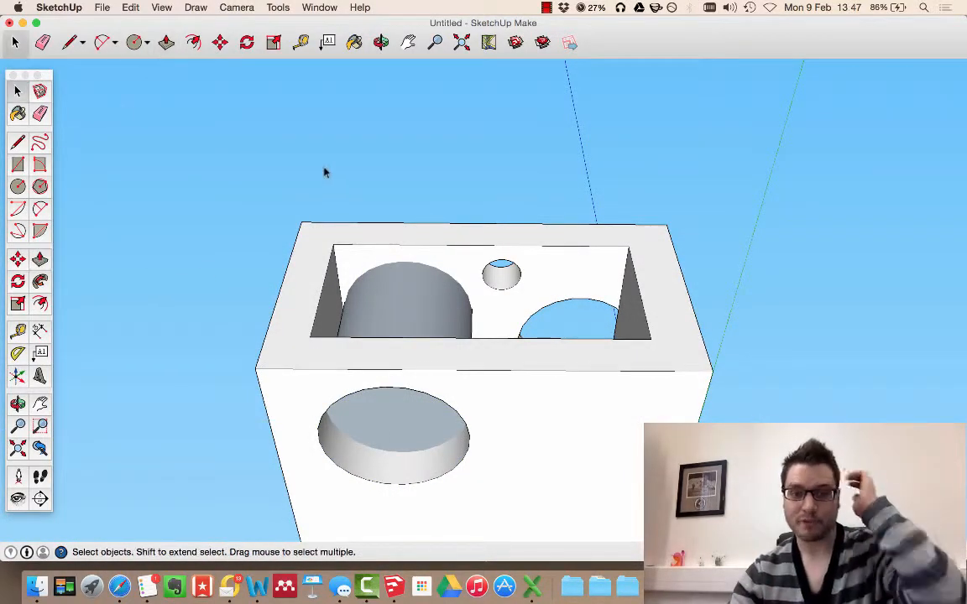
{"action": "middle_click_drag", "start_coordinate": [324, 171], "coordinate": [382, 480]}
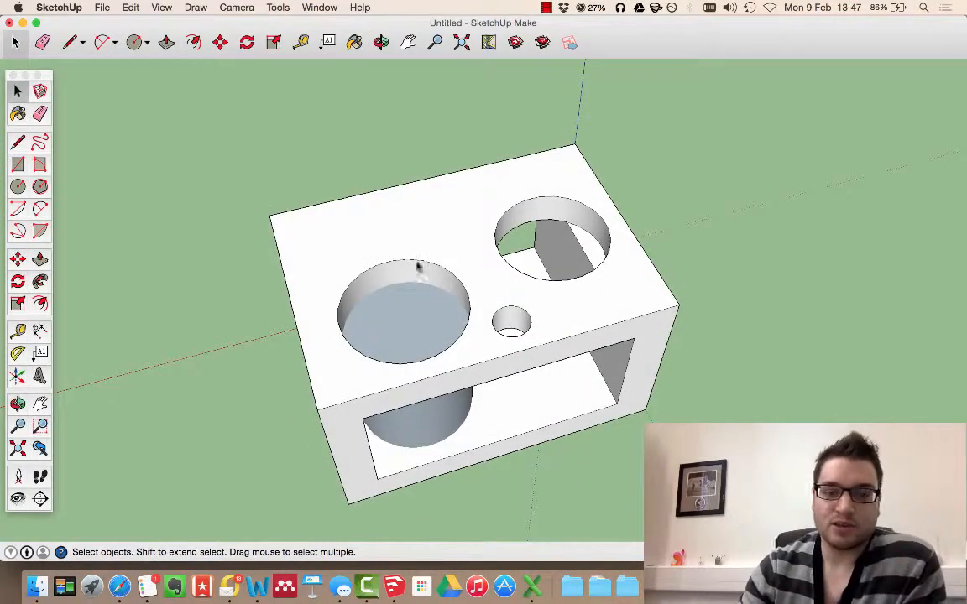
{"action": "middle_click_drag", "start_coordinate": [479, 305], "coordinate": [409, 162]}
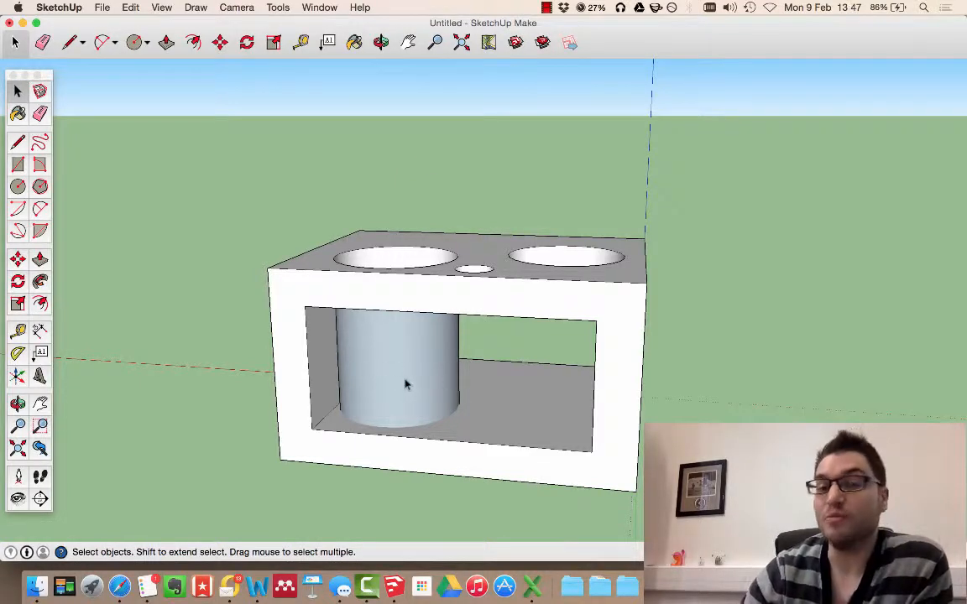
{"action": "middle_click_drag", "start_coordinate": [515, 409], "coordinate": [329, 316]}
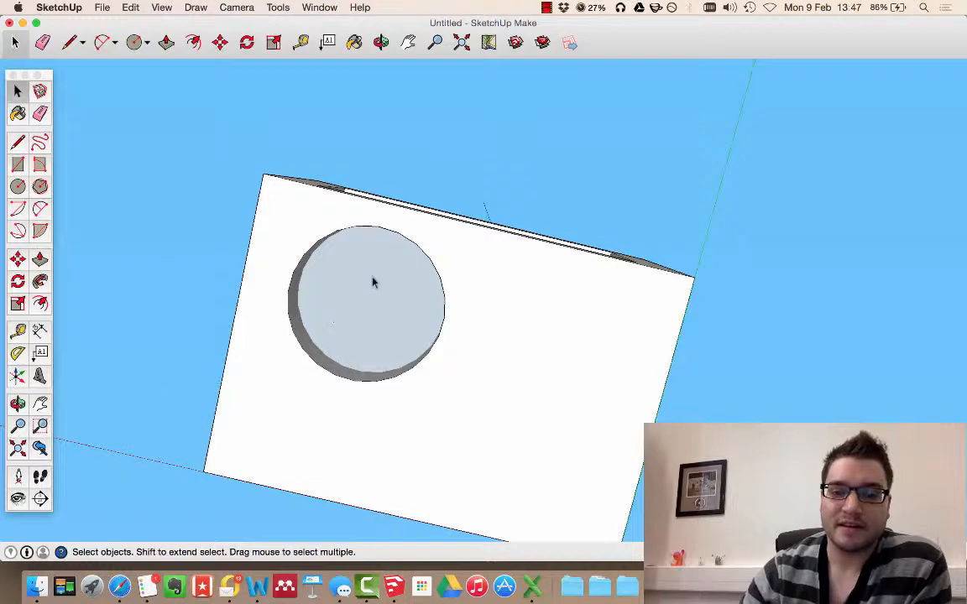
{"action": "middle_click_drag", "start_coordinate": [374, 283], "coordinate": [410, 350]}
{"action": "middle_click_drag", "start_coordinate": [417, 305], "coordinate": [399, 442]}
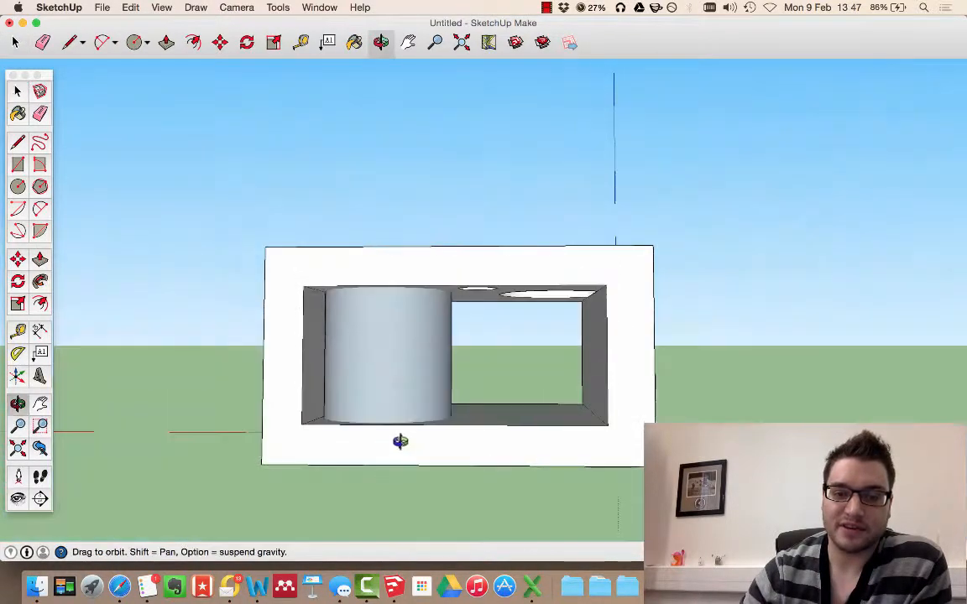
{"action": "left_click", "coordinate": [403, 378]}
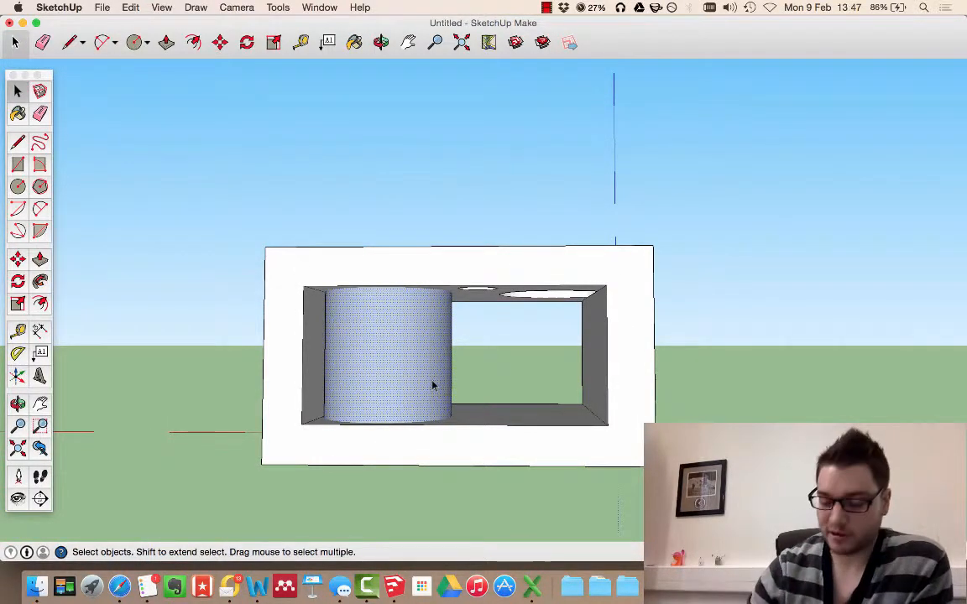
{"action": "key", "text": "Delete"}
Undo the circular holes and the cylinder, back to the plain box with its rectangular opening
{"action": "middle_click_drag", "start_coordinate": [435, 384], "coordinate": [353, 354]}
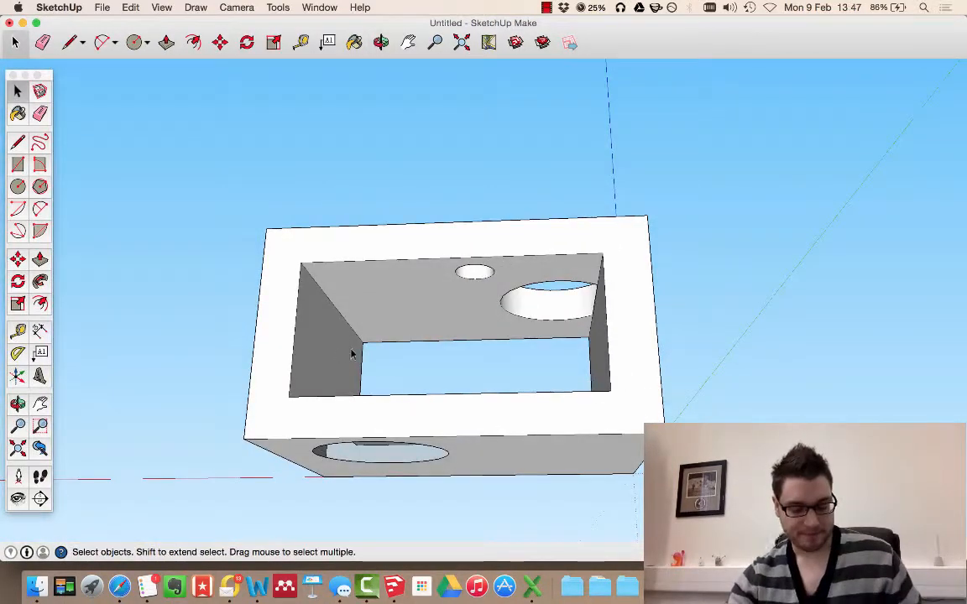
{"action": "key", "text": "super+z"}
{"action": "key", "text": "super+z"}
{"action": "key", "text": "super+z"}
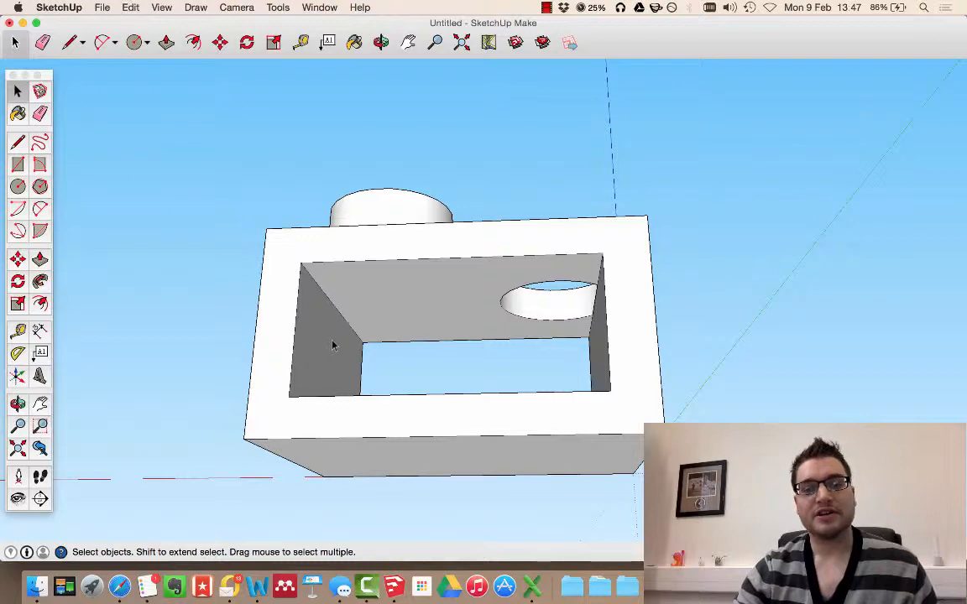
{"action": "key", "text": "super+z"}
{"action": "middle_click_drag", "start_coordinate": [483, 325], "coordinate": [556, 419]}
{"action": "key", "text": "super+z"}
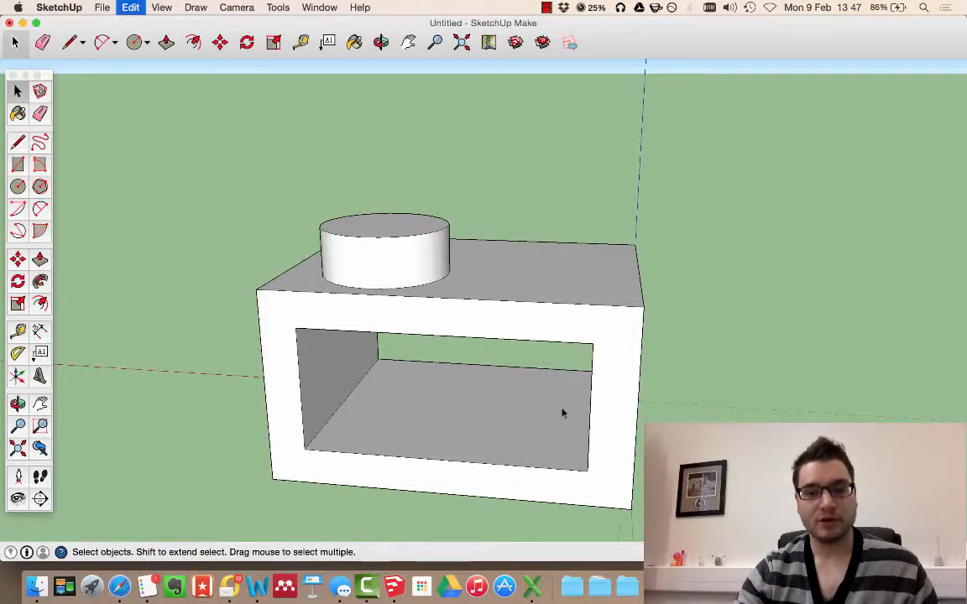
{"action": "middle_click_drag", "start_coordinate": [406, 279], "coordinate": [386, 294]}
{"action": "middle_click_drag", "start_coordinate": [351, 153], "coordinate": [217, 179]}
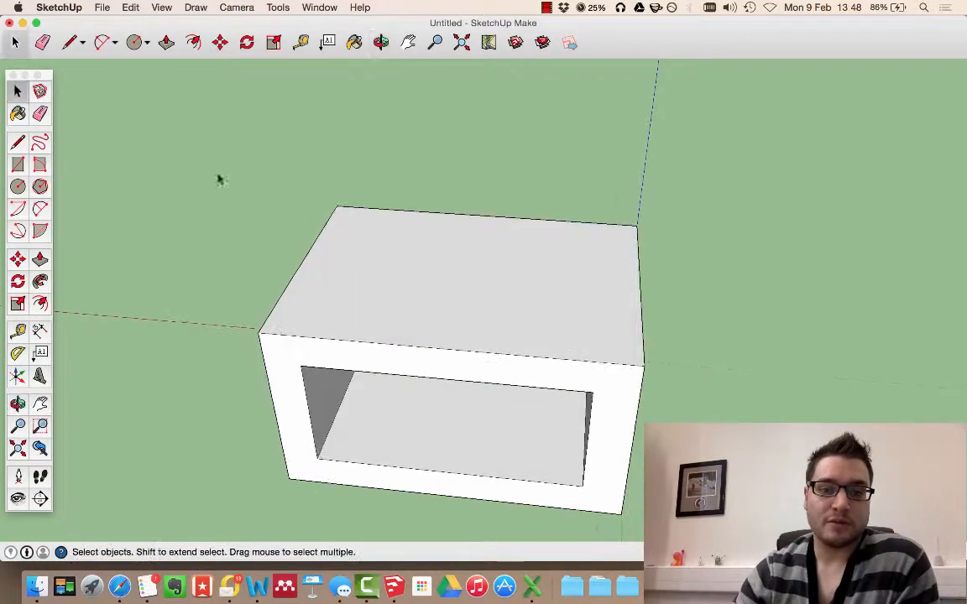
Draw a circle on the ground beside the box and pull it up into a cylinder taller than the box
{"action": "left_click", "coordinate": [26, 185]}
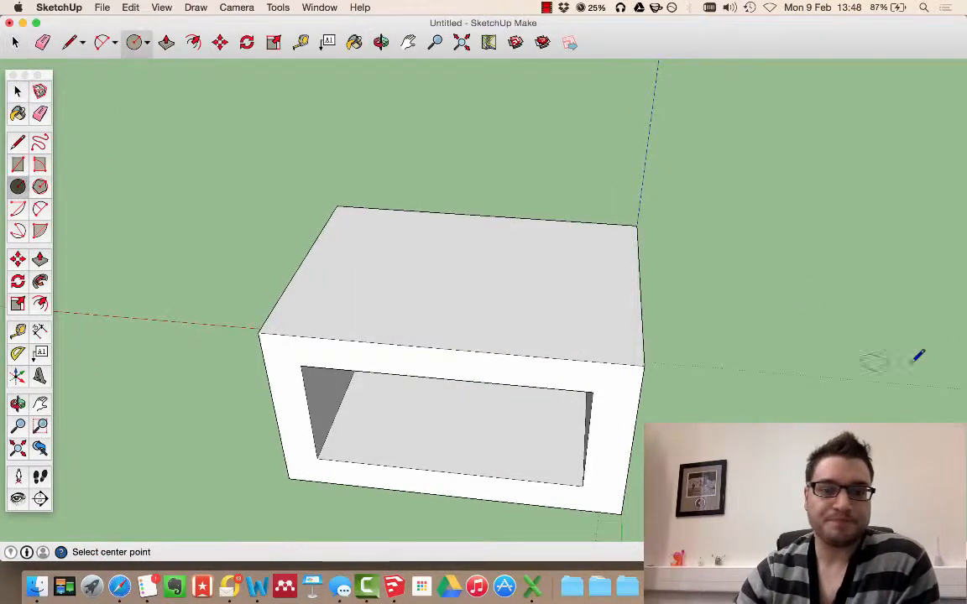
{"action": "left_click", "coordinate": [753, 390]}
{"action": "left_click", "coordinate": [39, 258]}
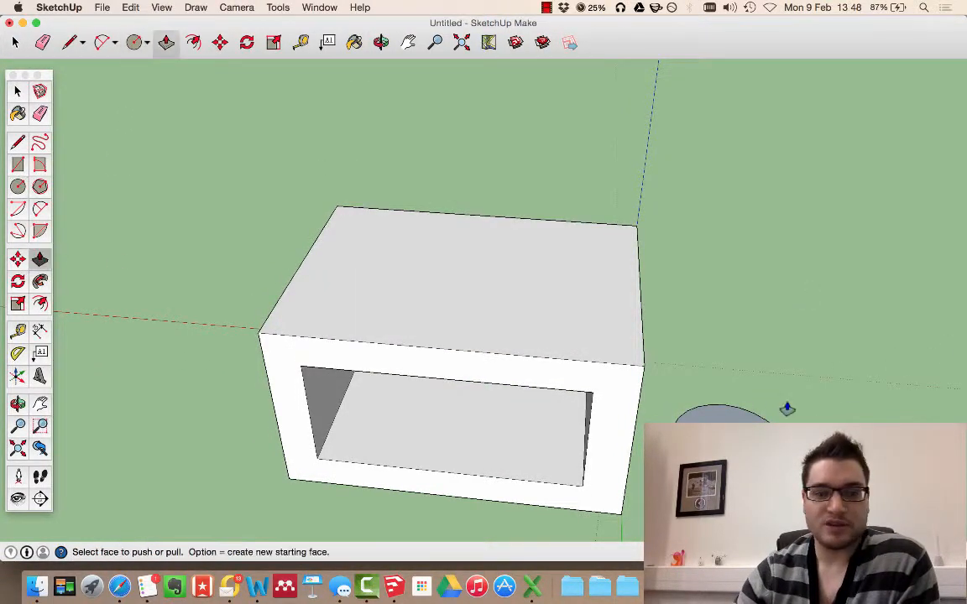
{"action": "left_click_drag", "start_coordinate": [730, 411], "coordinate": [707, 199]}
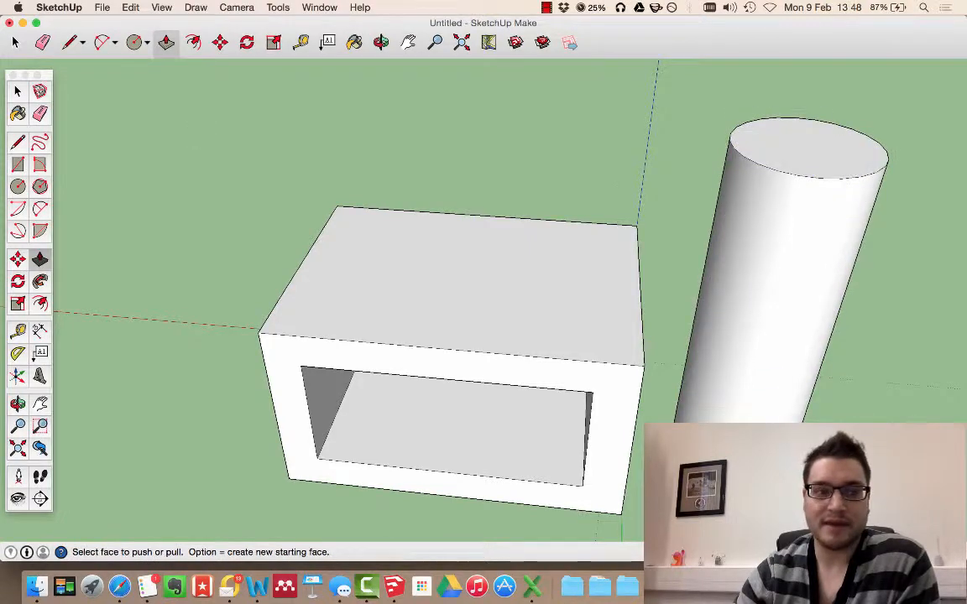
Select the whole cylinder and make it a component named pillar
{"action": "key", "text": "space"}
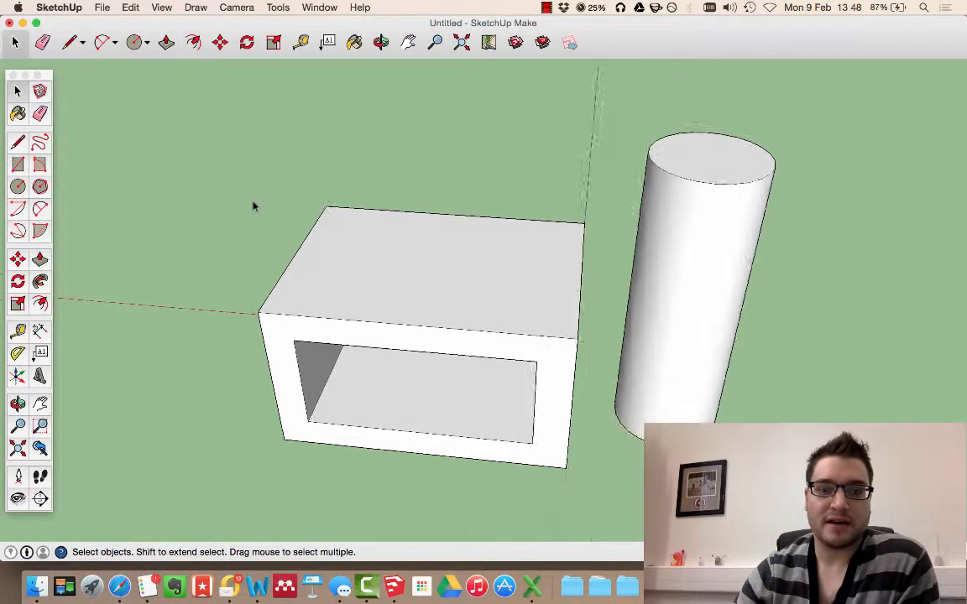
{"action": "middle_click_drag", "start_coordinate": [253, 205], "coordinate": [474, 55]}
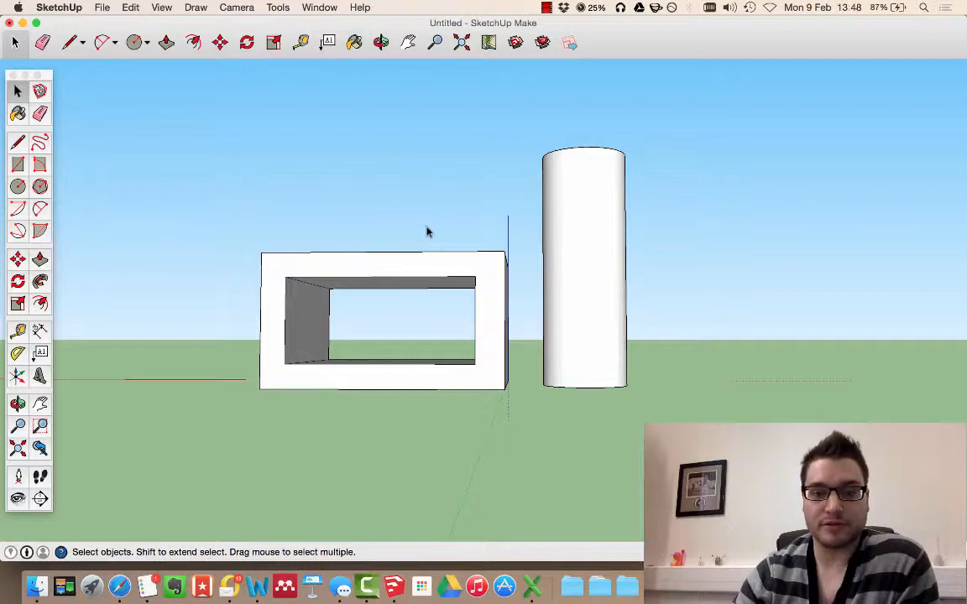
{"action": "middle_click_drag", "start_coordinate": [633, 198], "coordinate": [624, 293]}
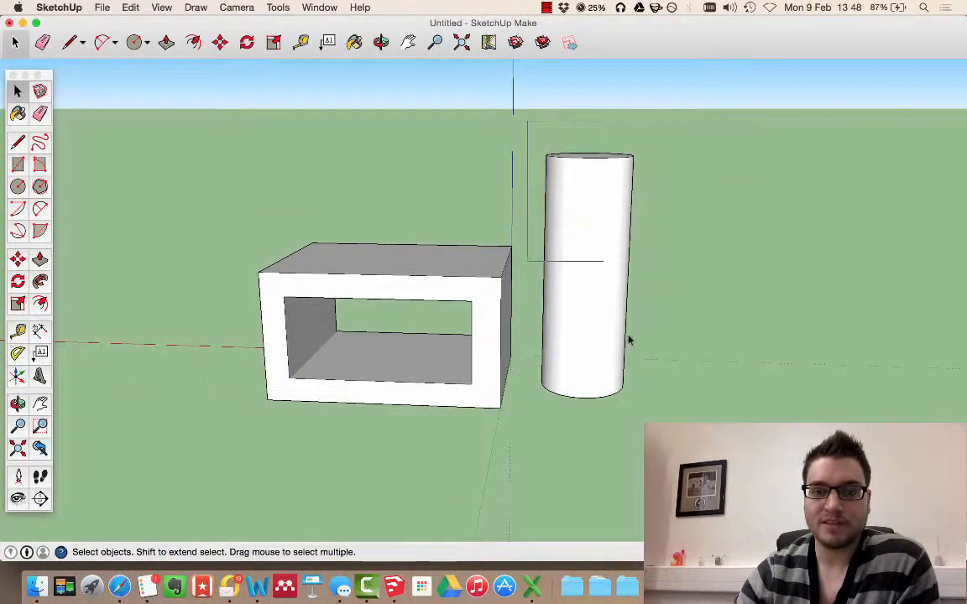
{"action": "left_click_drag", "start_coordinate": [681, 483], "coordinate": [689, 419]}
{"action": "middle_click_drag", "start_coordinate": [747, 228], "coordinate": [736, 298]}
{"action": "right_click", "coordinate": [622, 260]}
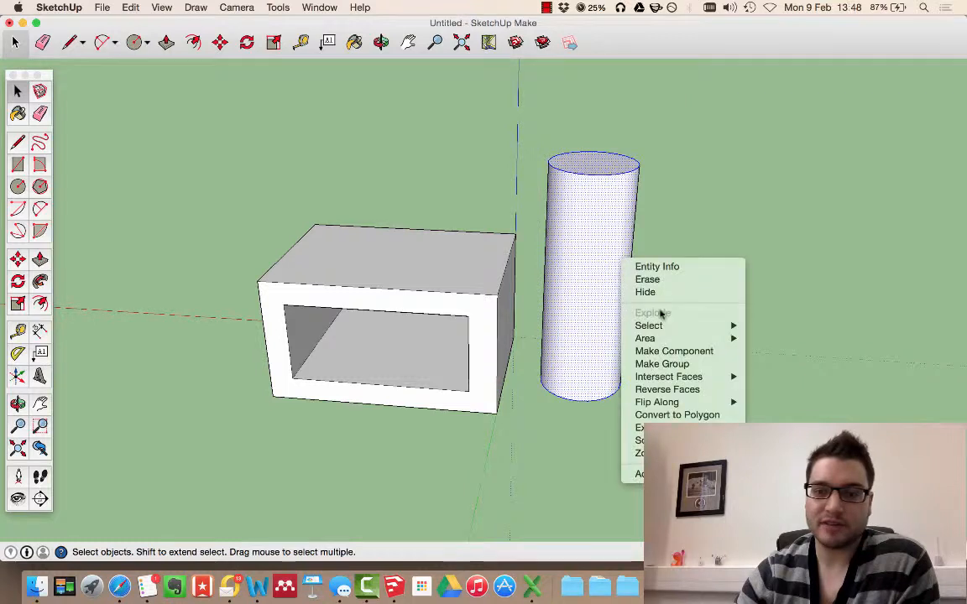
{"action": "left_click", "coordinate": [673, 351]}
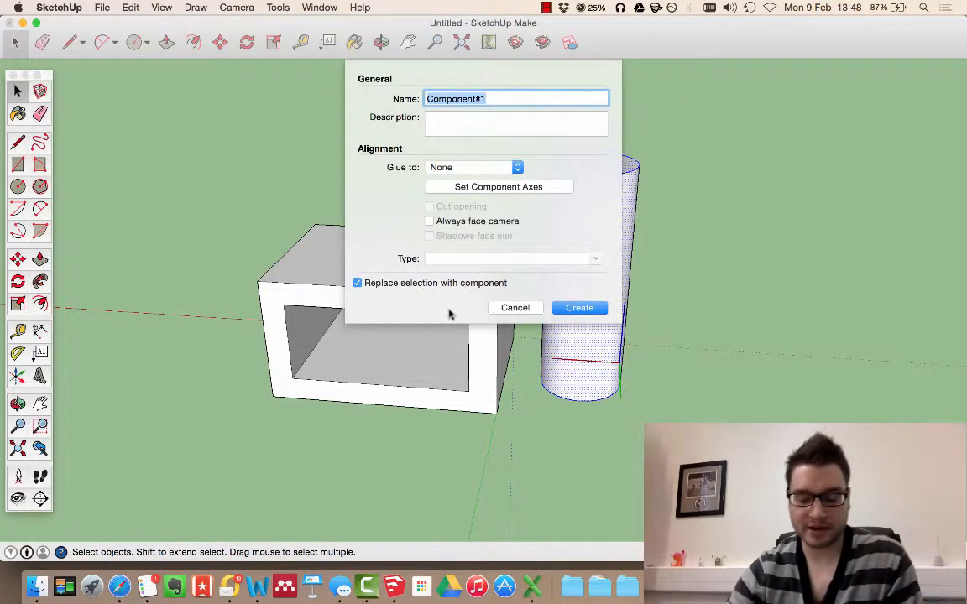
{"action": "type", "text": "pillar"}
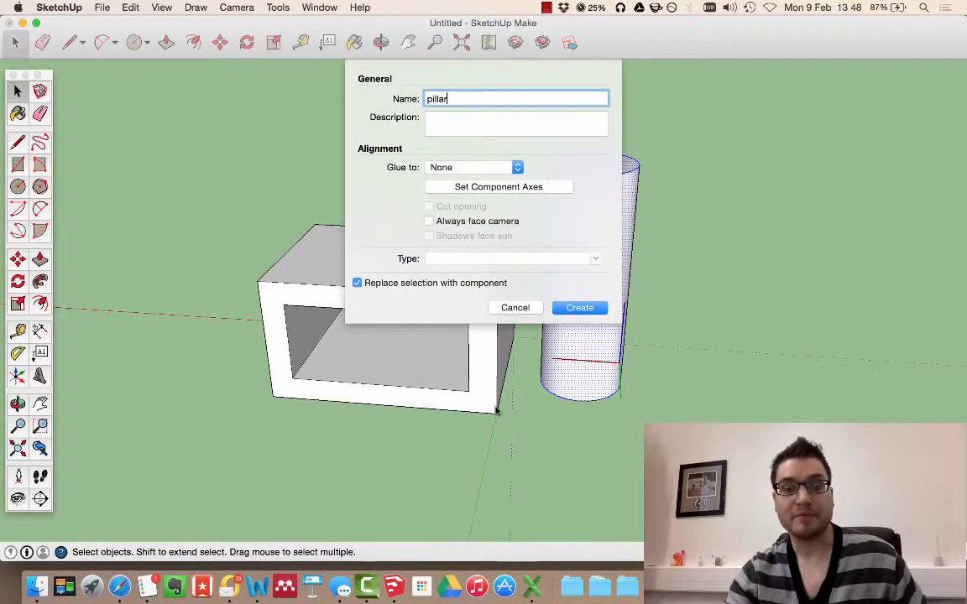
{"action": "left_click", "coordinate": [577, 308]}
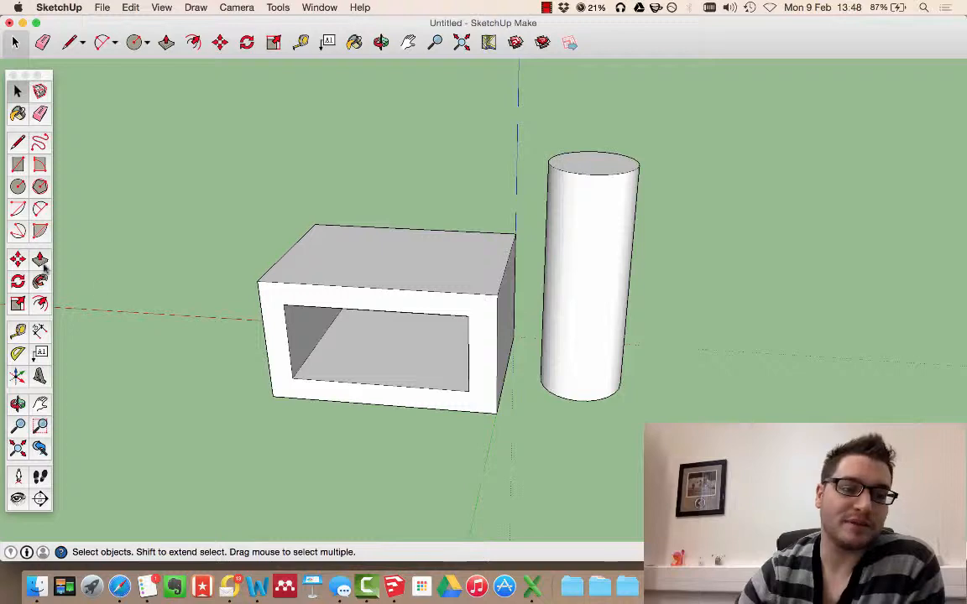
Move the pillar into the middle of the box and lower it so it passes through both the top and bottom slabs
{"action": "key", "text": "m"}
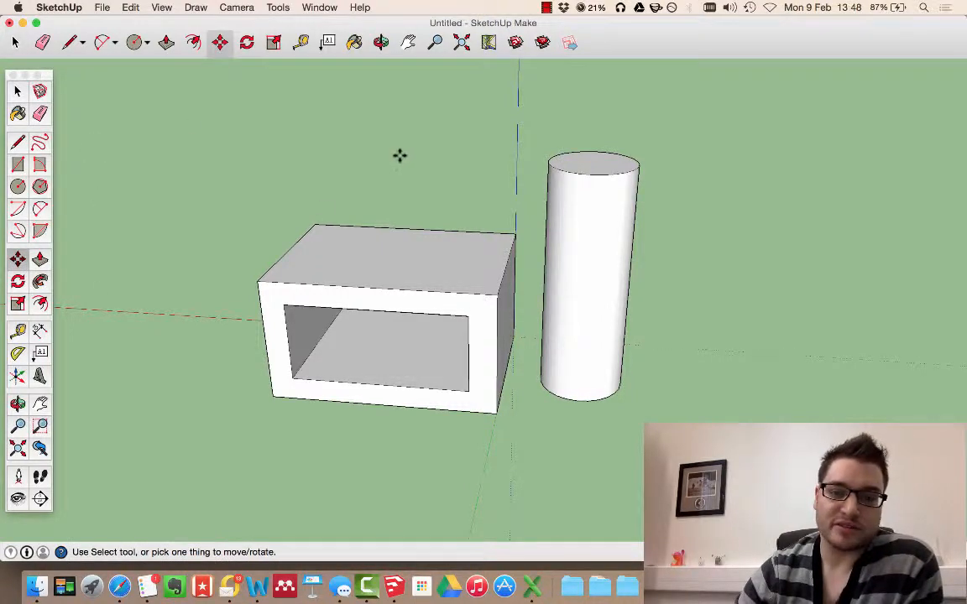
{"action": "middle_click_drag", "start_coordinate": [399, 156], "coordinate": [397, 231]}
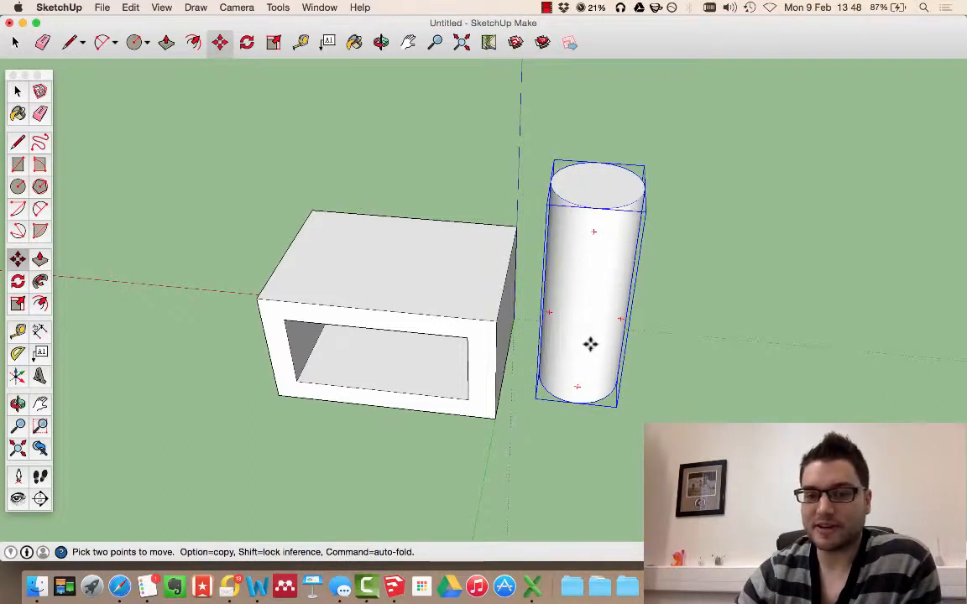
{"action": "mouse_move", "coordinate": [597, 321]}
{"action": "left_mouse_down"}
{"action": "mouse_move", "coordinate": [522, 337]}
{"action": "mouse_move", "coordinate": [438, 334]}
{"action": "mouse_move", "coordinate": [416, 299]}
{"action": "mouse_move", "coordinate": [393, 294]}
{"action": "mouse_move", "coordinate": [389, 264]}
{"action": "mouse_move", "coordinate": [384, 285]}
{"action": "left_mouse_up"}
{"action": "mouse_move", "coordinate": [432, 328]}
{"action": "middle_mouse_down"}
{"action": "mouse_move", "coordinate": [499, 160]}
{"action": "mouse_move", "coordinate": [393, 363]}
{"action": "mouse_move", "coordinate": [456, 190]}
{"action": "mouse_move", "coordinate": [358, 350]}
{"action": "mouse_move", "coordinate": [432, 359]}
{"action": "mouse_move", "coordinate": [369, 362]}
{"action": "mouse_move", "coordinate": [370, 316]}
{"action": "middle_mouse_up"}
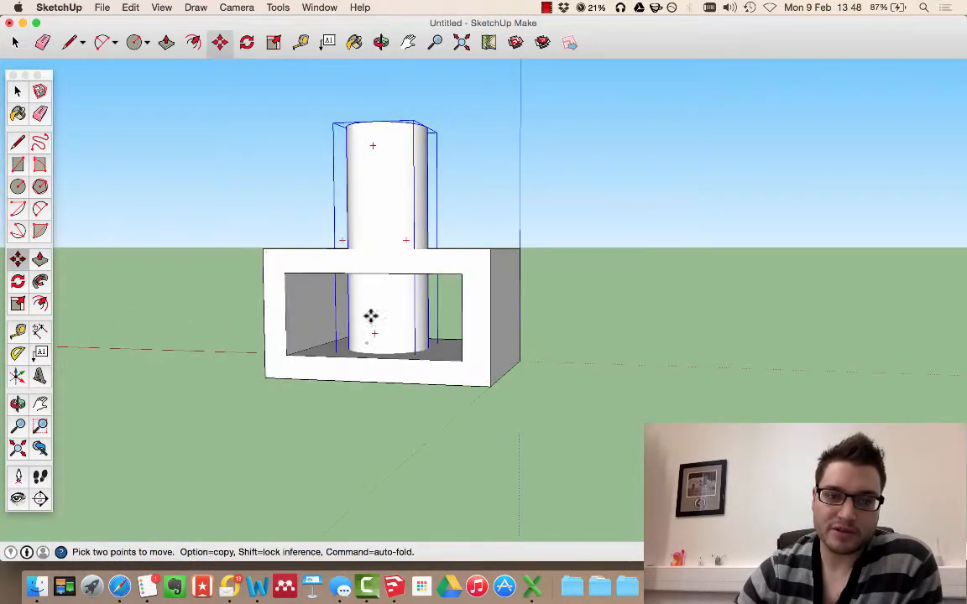
{"action": "left_click_drag", "start_coordinate": [373, 312], "coordinate": [374, 376]}
Examine from above and below how the pillar passes through the box, picking the box's front face and the pillar separately
{"action": "middle_click_drag", "start_coordinate": [507, 431], "coordinate": [396, 263]}
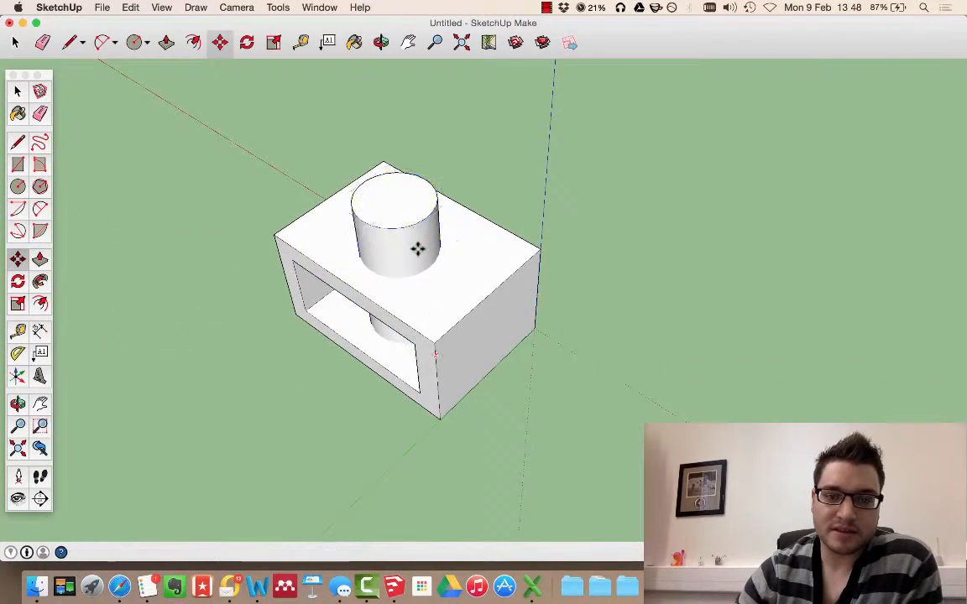
{"action": "middle_click_drag", "start_coordinate": [335, 349], "coordinate": [93, 120]}
{"action": "left_click", "coordinate": [17, 93]}
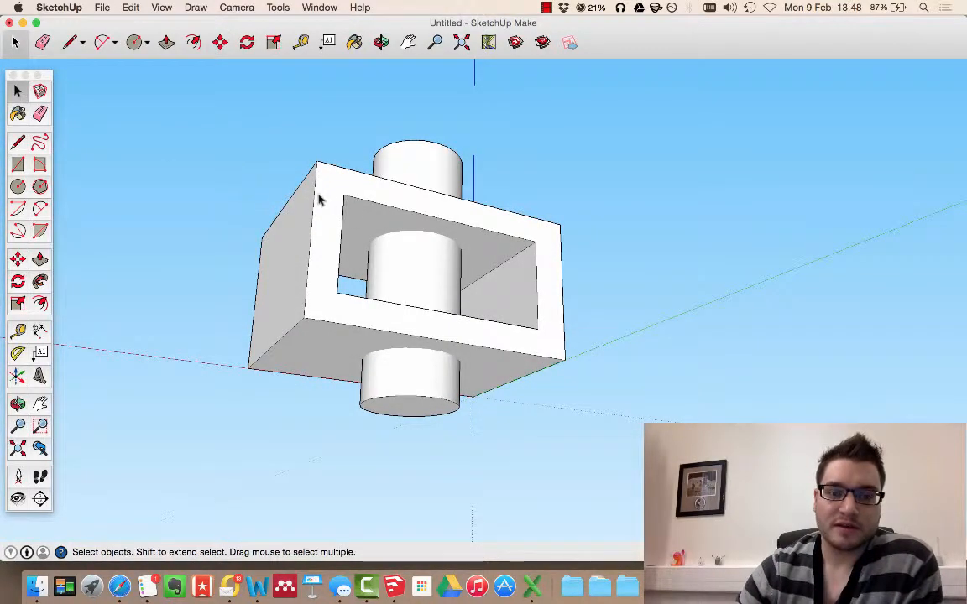
{"action": "left_click", "coordinate": [289, 236]}
{"action": "left_click", "coordinate": [305, 358]}
{"action": "left_click", "coordinate": [453, 323]}
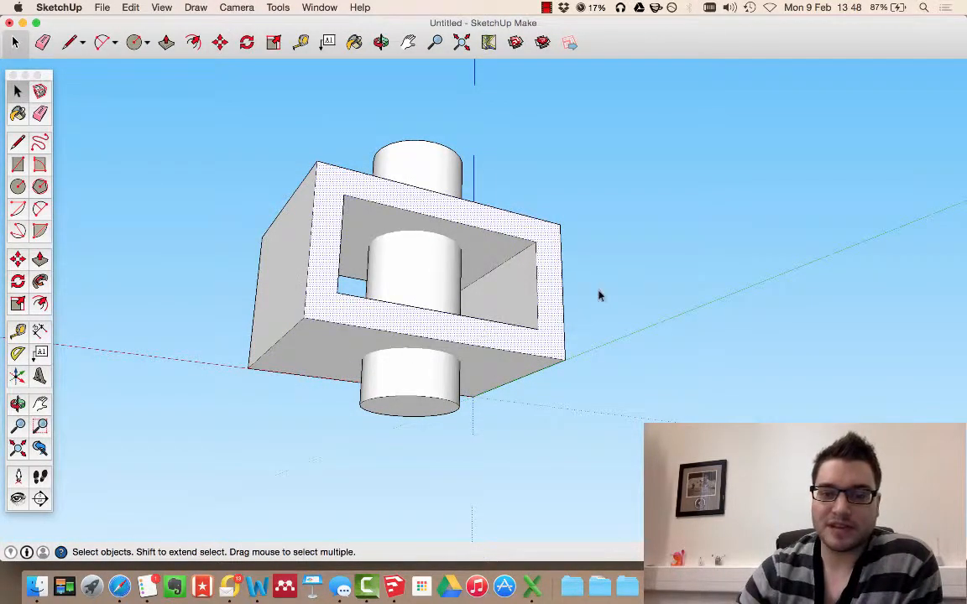
{"action": "left_click", "coordinate": [615, 281]}
{"action": "middle_click_drag", "start_coordinate": [626, 262], "coordinate": [537, 323]}
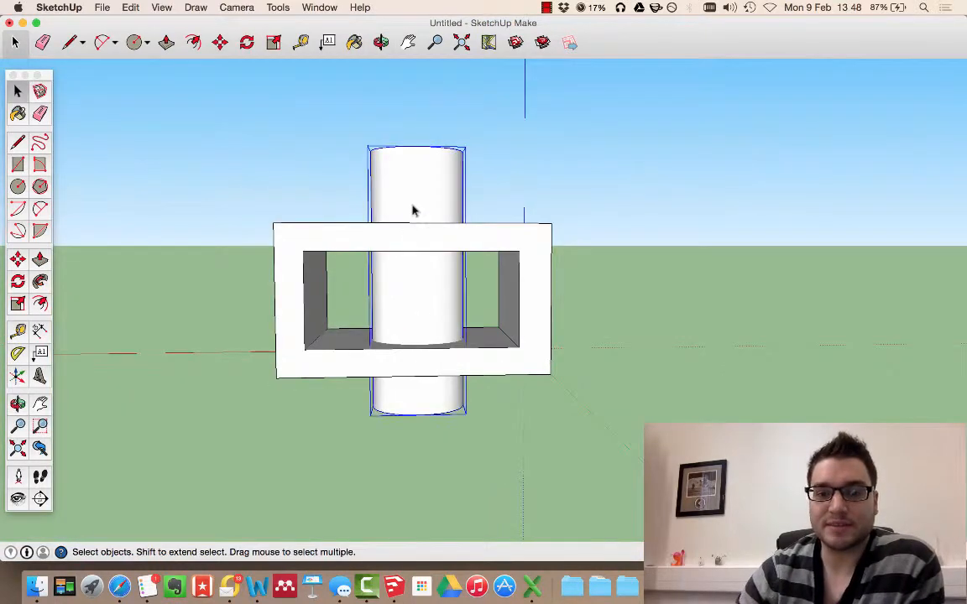
{"action": "middle_click_drag", "start_coordinate": [219, 131], "coordinate": [194, 166]}
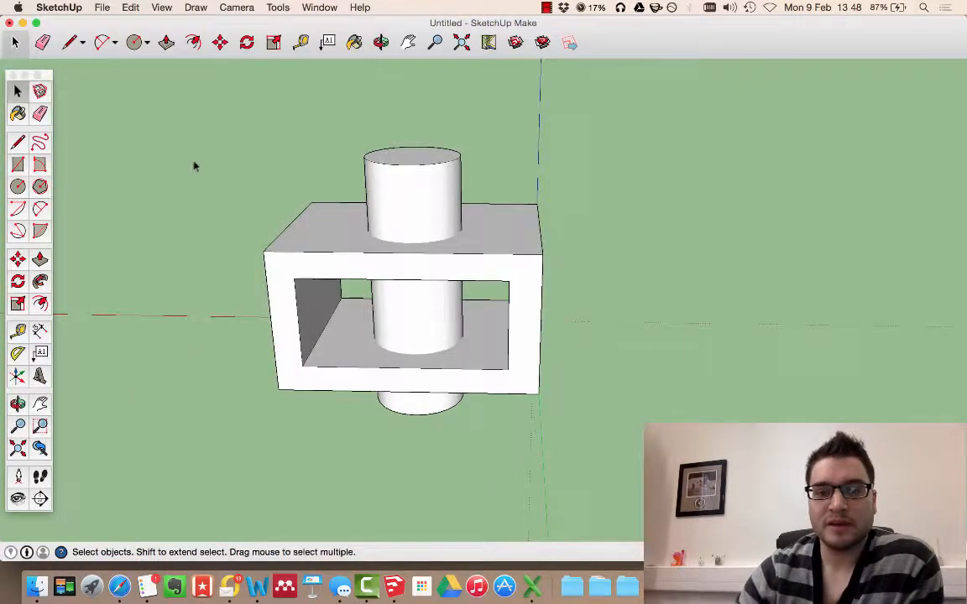
Select the box and pillar together, intersect their faces with the model, and delete the pillar component
{"action": "left_click_drag", "start_coordinate": [527, 425], "coordinate": [546, 428]}
{"action": "right_click", "coordinate": [497, 239]}
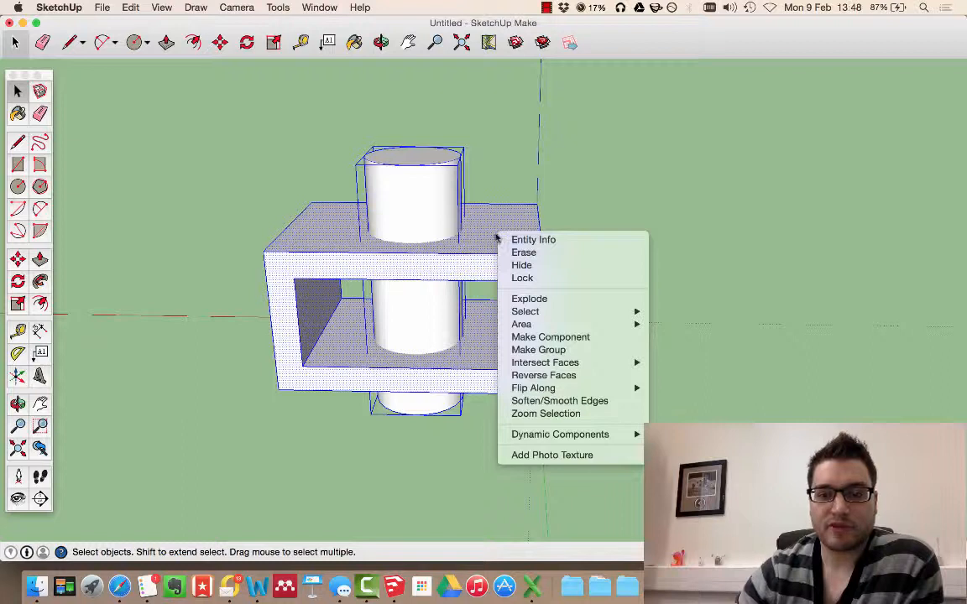
{"action": "mouse_move", "coordinate": [603, 365]}
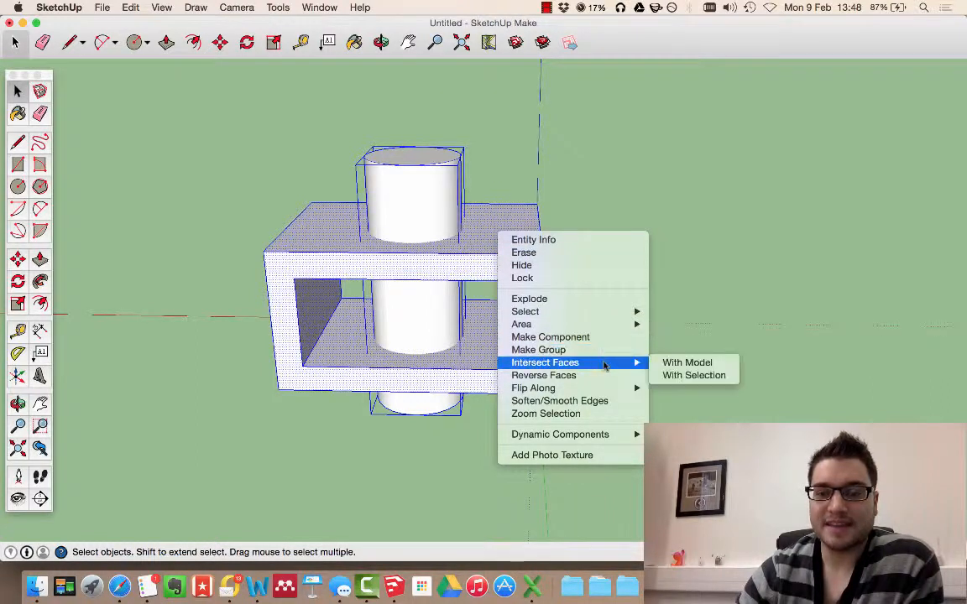
{"action": "left_click", "coordinate": [681, 363]}
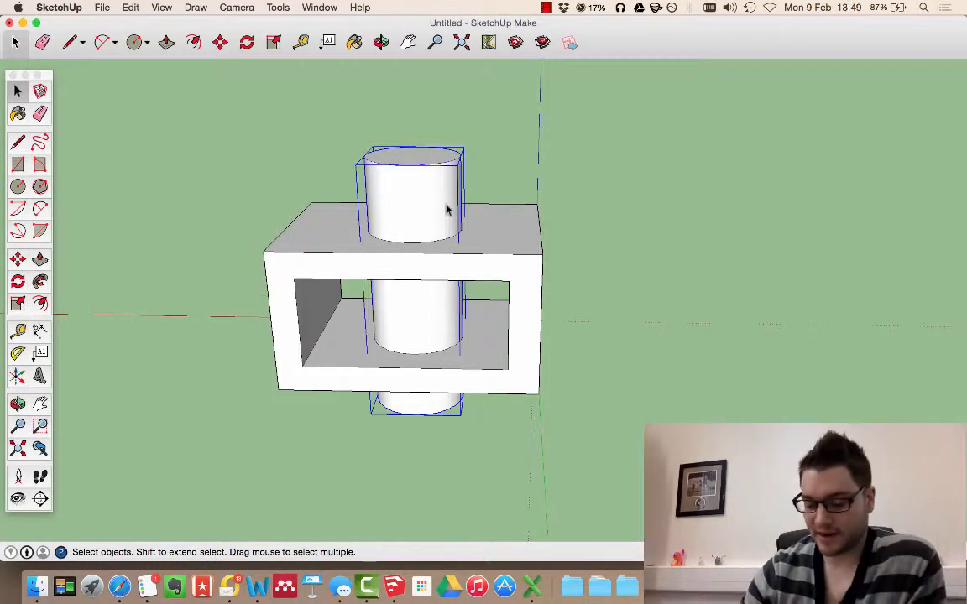
{"action": "key", "text": "Delete"}
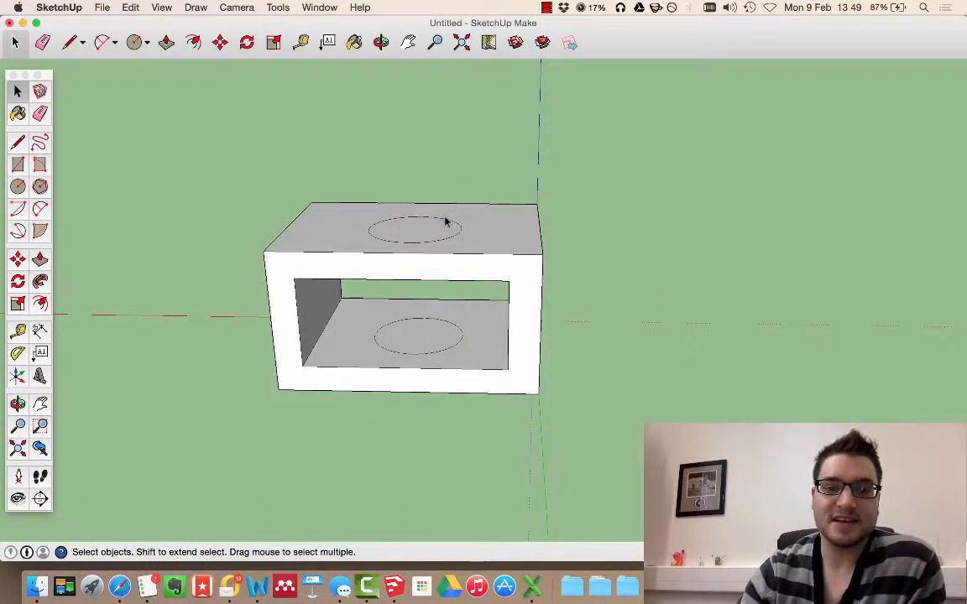
Delete the circular faces on the upper and lower sides of the top slab to open a hole through it
{"action": "middle_click_drag", "start_coordinate": [446, 222], "coordinate": [409, 313]}
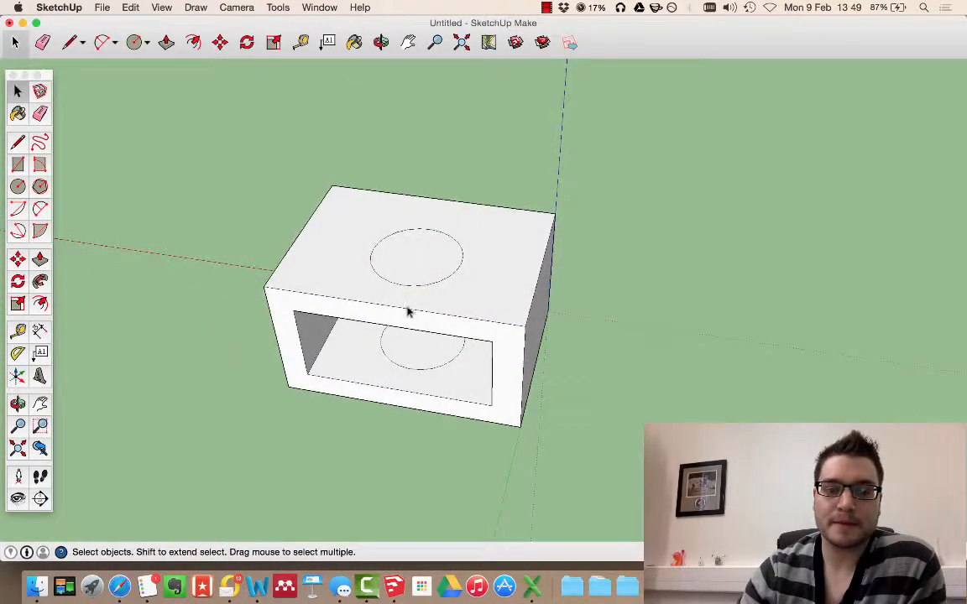
{"action": "left_click", "coordinate": [405, 262]}
{"action": "key", "text": "Delete"}
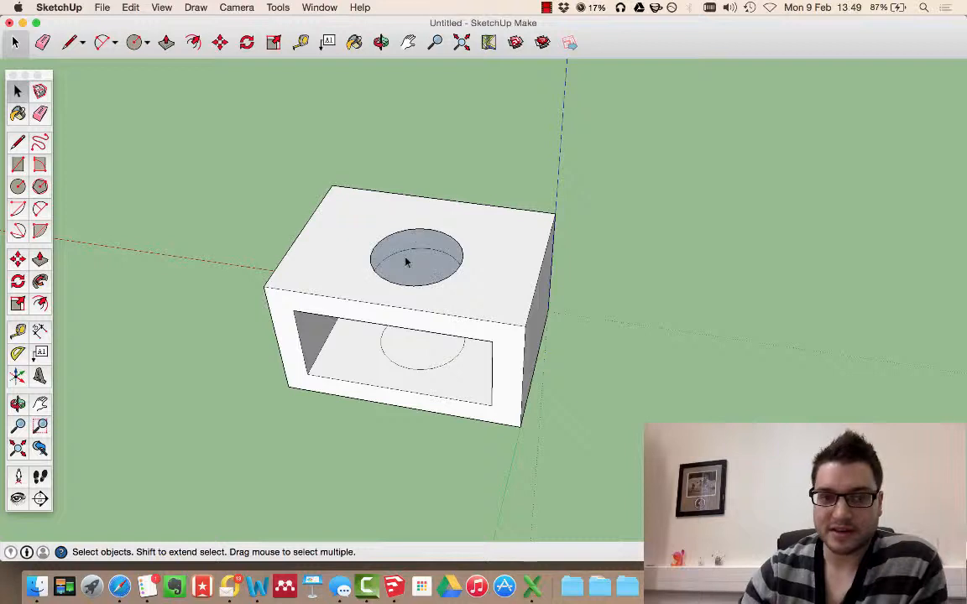
{"action": "key", "text": "Delete"}
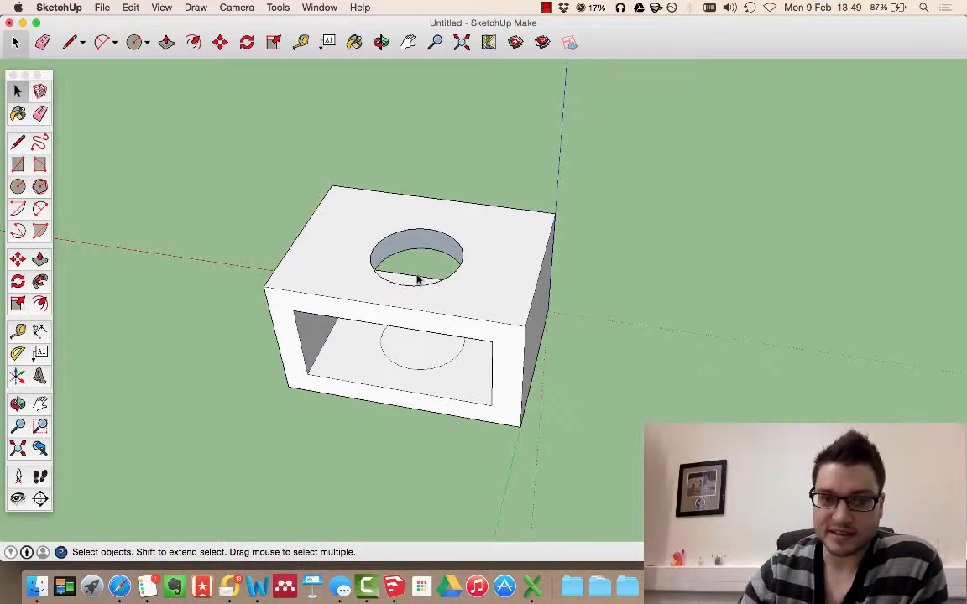
Delete the circular faces on the opening's floor and the box's underside to open a hole through the bottom slab
{"action": "left_click", "coordinate": [422, 353]}
{"action": "key", "text": "Delete"}
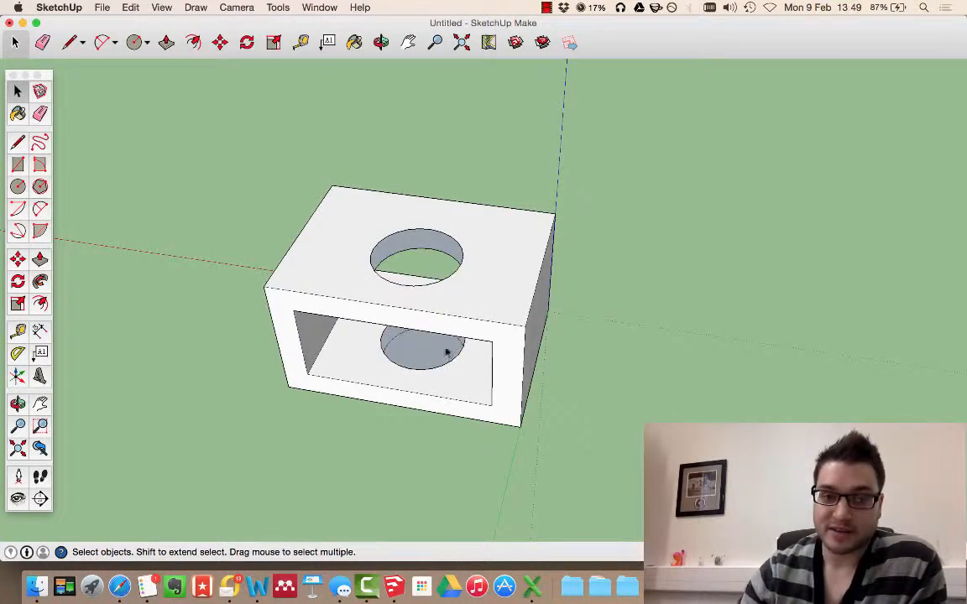
{"action": "middle_click_drag", "start_coordinate": [447, 350], "coordinate": [410, 265]}
{"action": "left_click", "coordinate": [422, 362]}
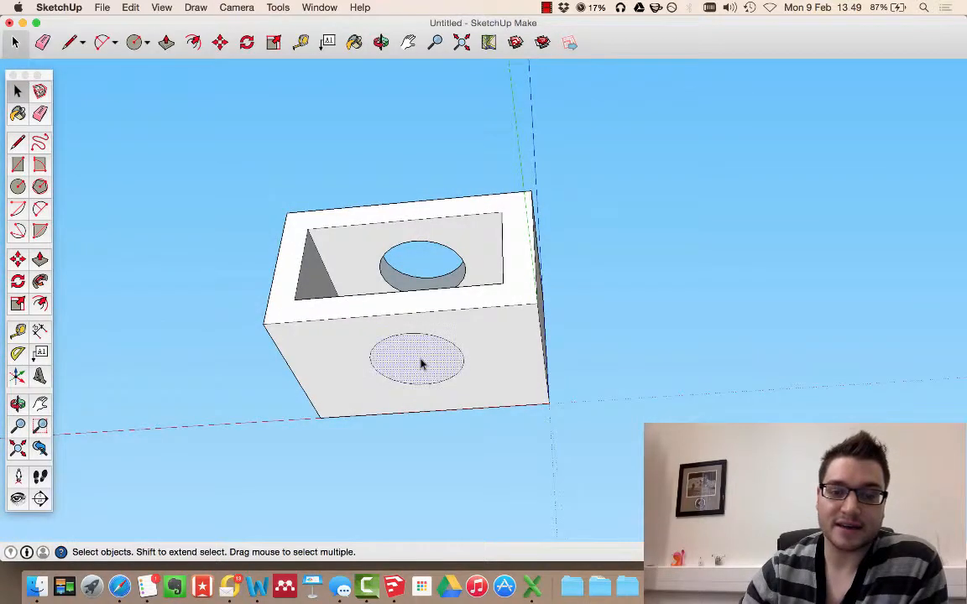
{"action": "key", "text": "Delete"}
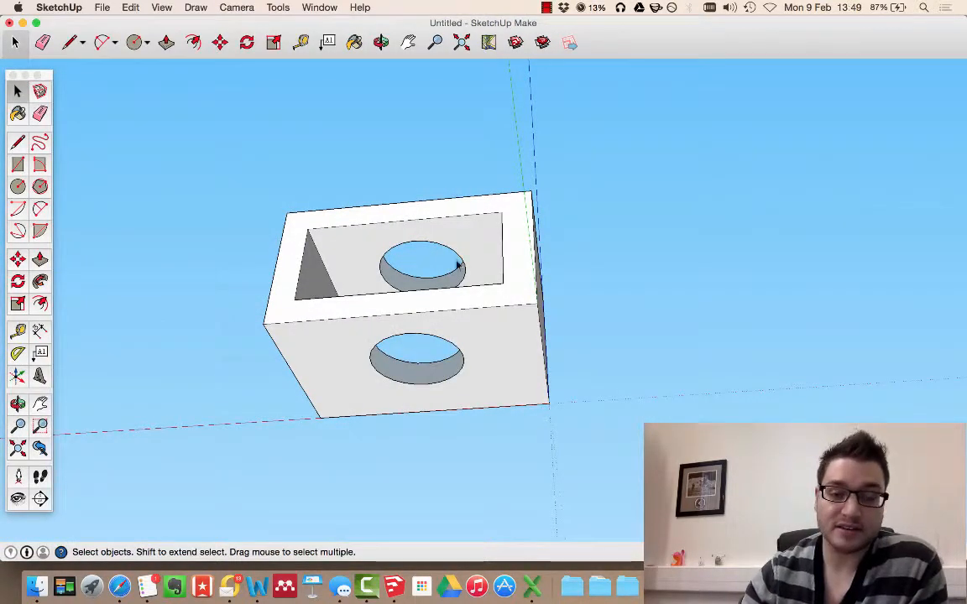
Draw a vertical line down the inner wall of the top slab's hole, joining matching corners of its upper and lower rims
{"action": "middle_click_drag", "start_coordinate": [458, 265], "coordinate": [397, 479]}
{"action": "middle_click_drag", "start_coordinate": [415, 235], "coordinate": [402, 200]}
{"action": "scroll", "coordinate": [411, 203], "scroll_direction": "up", "scroll_amount": 4}
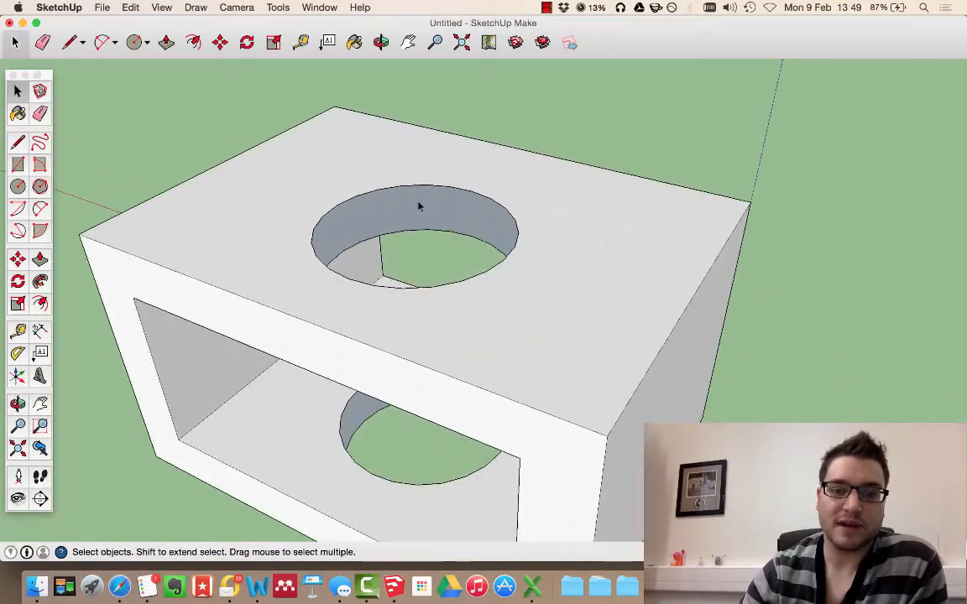
{"action": "scroll", "coordinate": [420, 206], "scroll_direction": "up", "scroll_amount": 6}
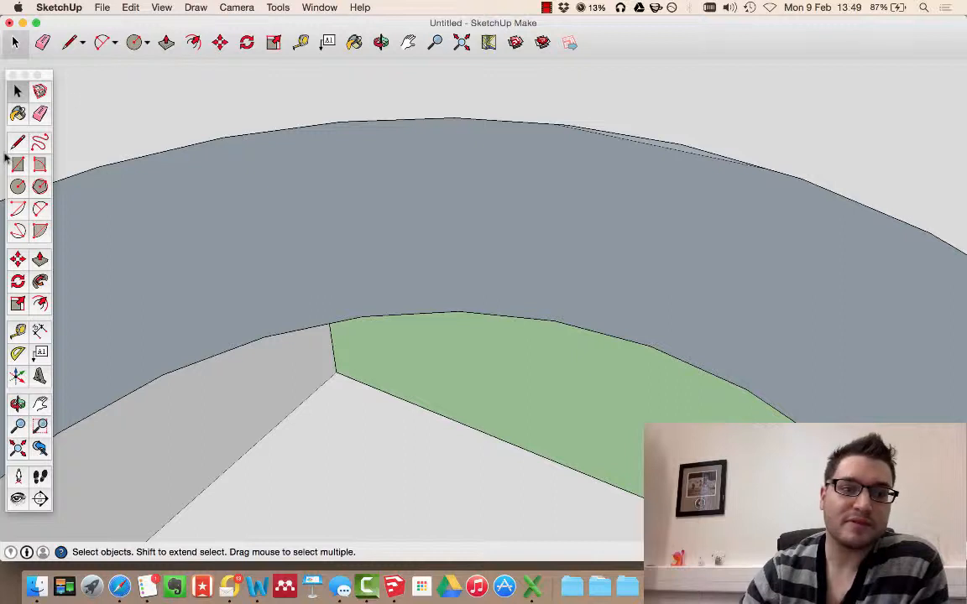
{"action": "left_click", "coordinate": [18, 141]}
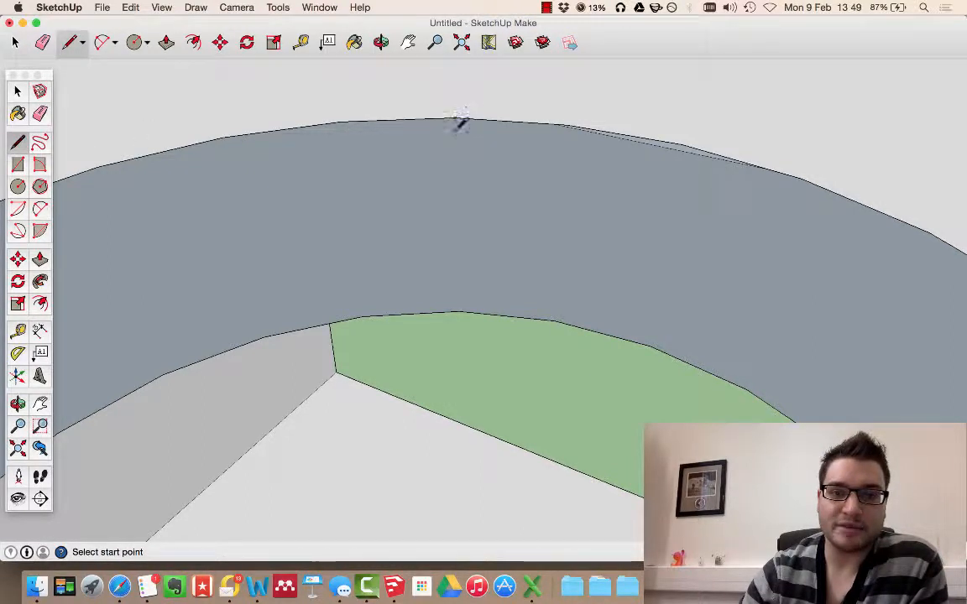
{"action": "mouse_move", "coordinate": [457, 124]}
{"action": "middle_mouse_down"}
{"action": "mouse_move", "coordinate": [446, 192]}
{"action": "mouse_move", "coordinate": [453, 181]}
{"action": "middle_mouse_up"}
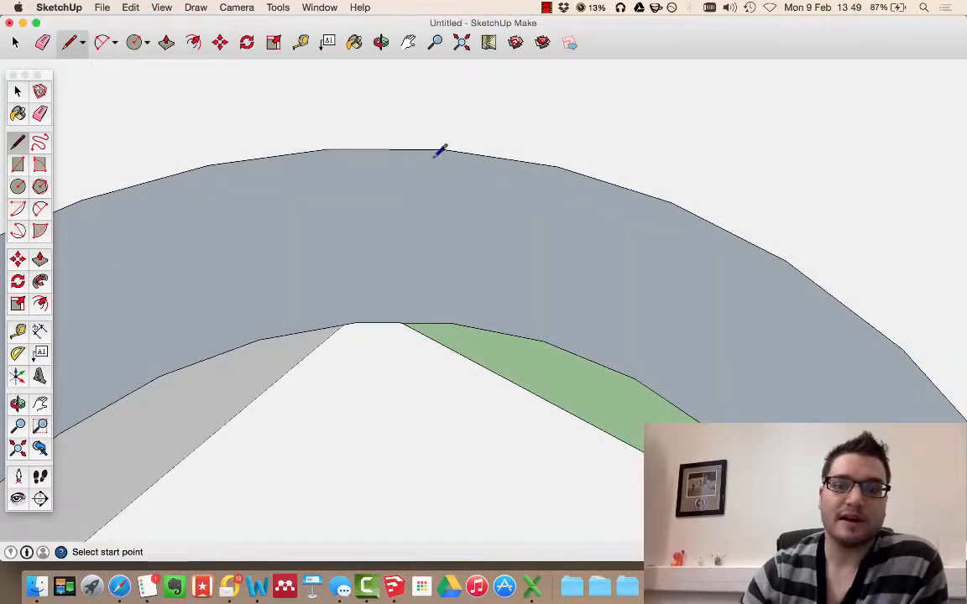
{"action": "left_click", "coordinate": [442, 150]}
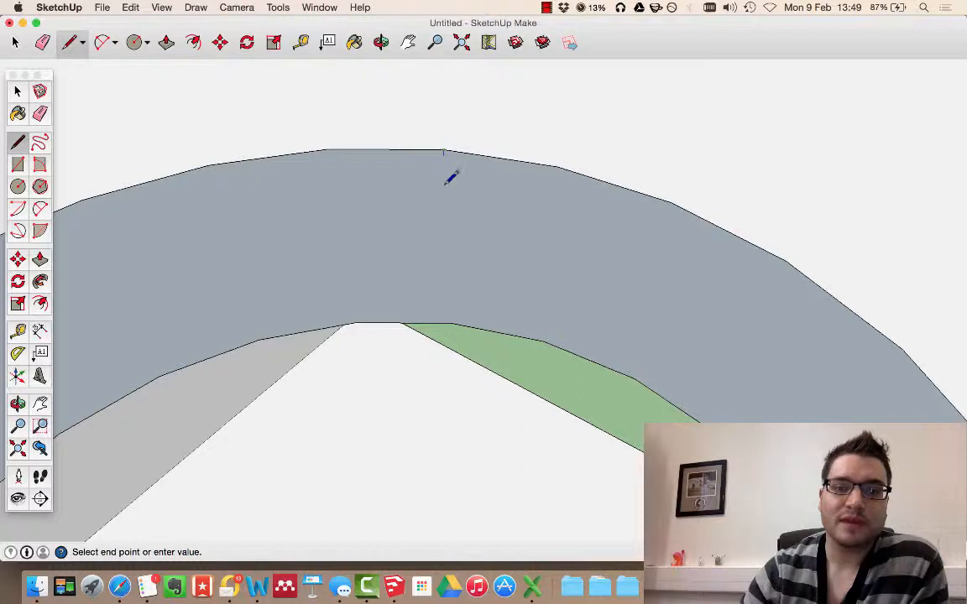
{"action": "left_click", "coordinate": [450, 322]}
{"action": "key", "text": "Escape"}
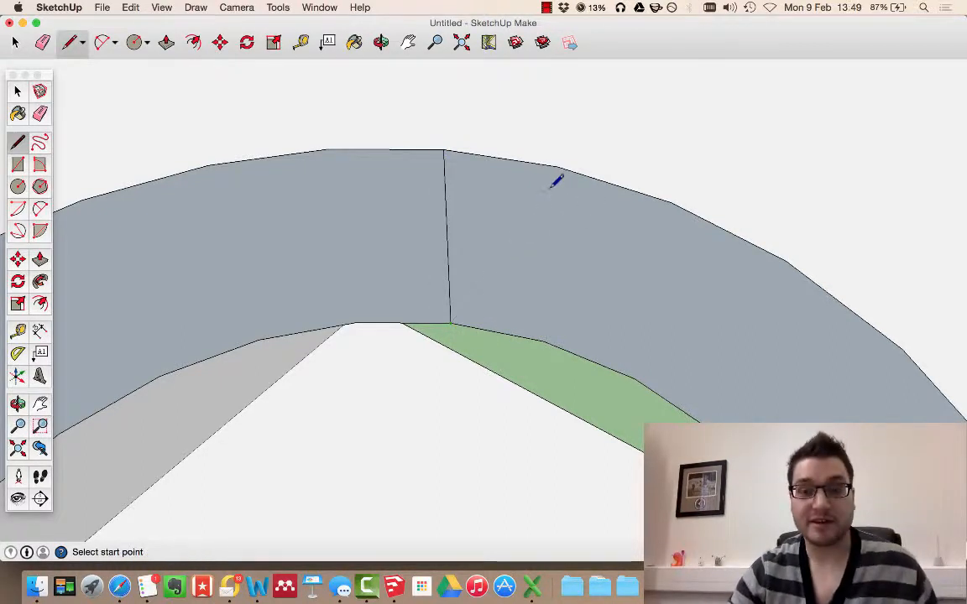
Draw three more vertical lines joining the neighbouring rim corners to divide the hole's curved wall into flat facets
{"action": "left_click", "coordinate": [557, 166]}
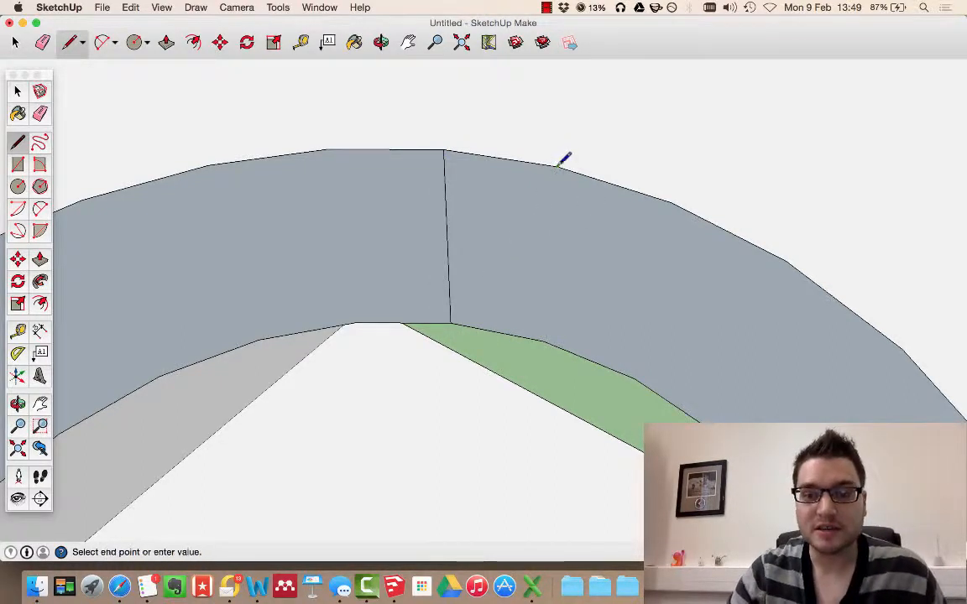
{"action": "left_click", "coordinate": [545, 338]}
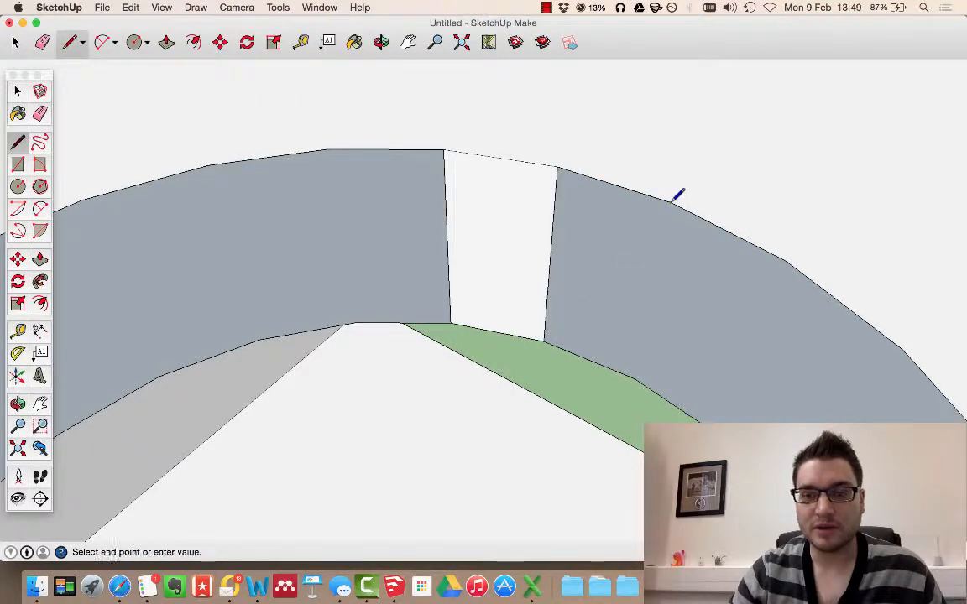
{"action": "left_click", "coordinate": [670, 203]}
{"action": "left_click", "coordinate": [636, 376]}
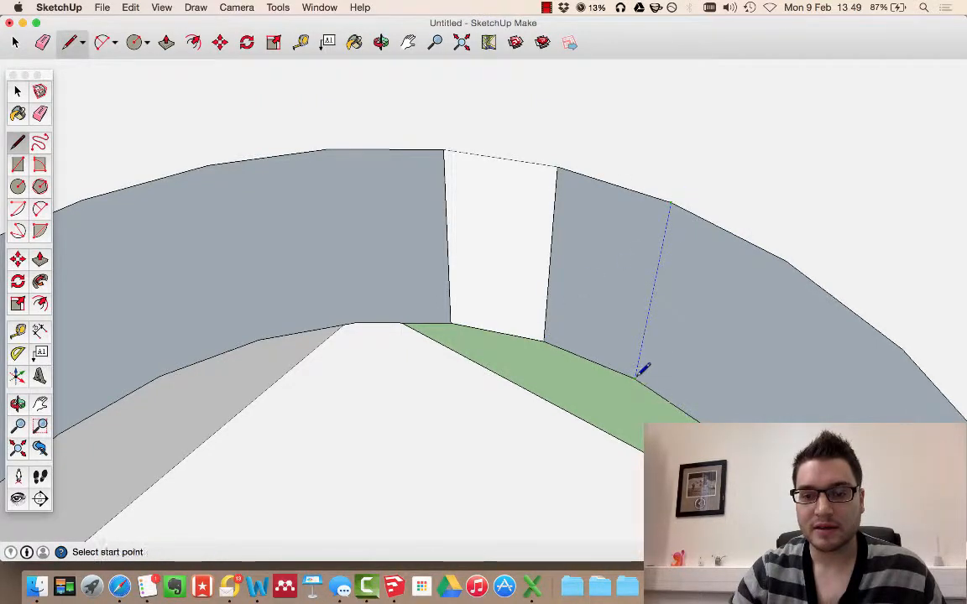
{"action": "left_click", "coordinate": [789, 259]}
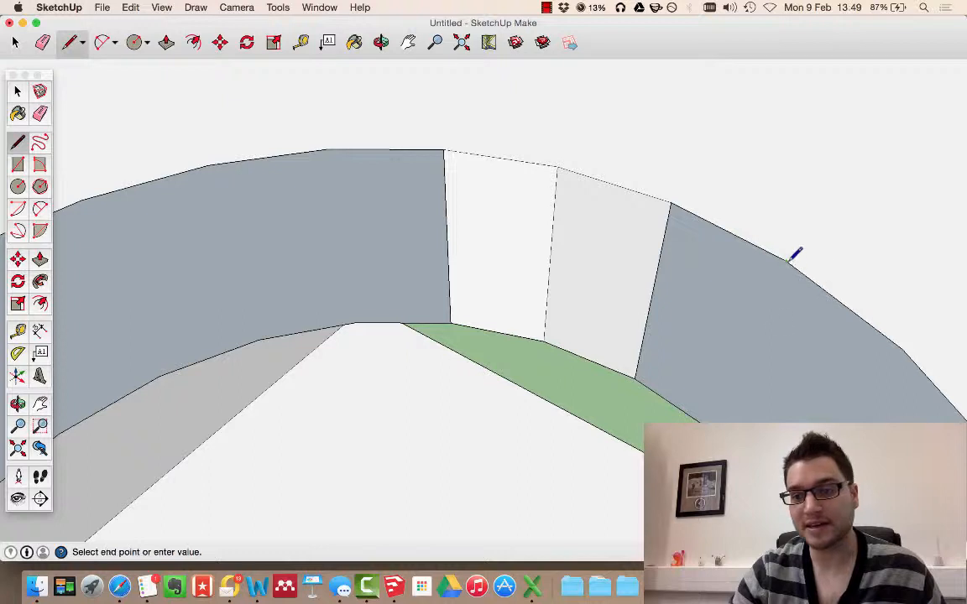
{"action": "left_click", "coordinate": [723, 437]}
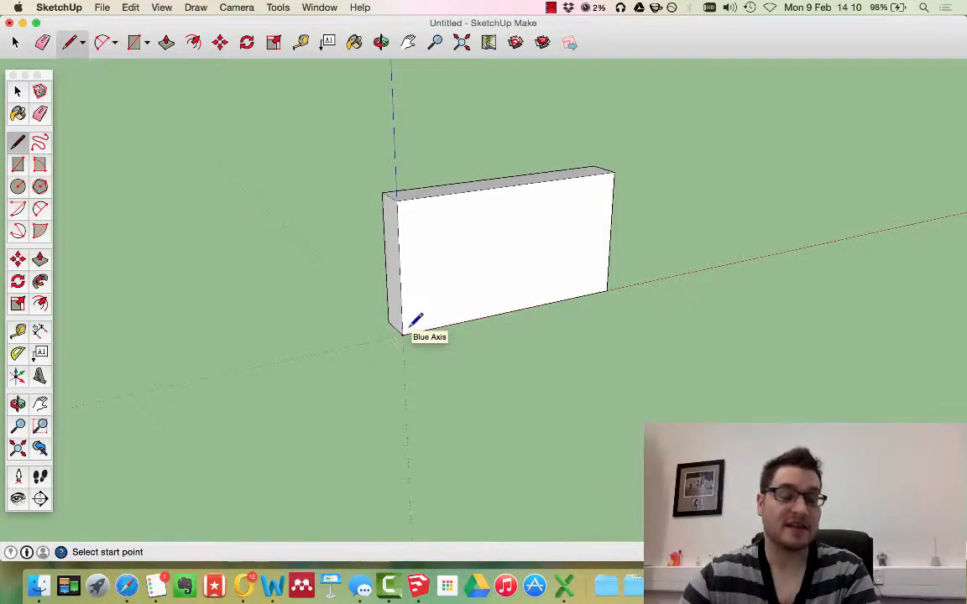
Draw a stepped chain of three connected lines on the ground, starting from the wall block's front lower corner
{"action": "key", "text": "o"}
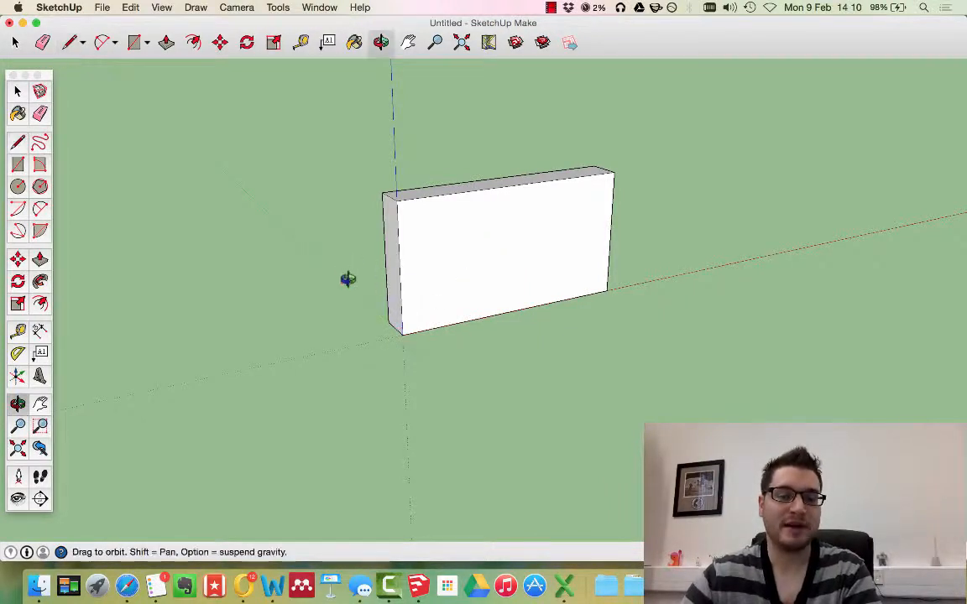
{"action": "mouse_move", "coordinate": [348, 279]}
{"action": "left_mouse_down"}
{"action": "mouse_move", "coordinate": [552, 379]}
{"action": "mouse_move", "coordinate": [491, 265]}
{"action": "mouse_move", "coordinate": [261, 317]}
{"action": "mouse_move", "coordinate": [259, 300]}
{"action": "mouse_move", "coordinate": [301, 267]}
{"action": "mouse_move", "coordinate": [287, 224]}
{"action": "mouse_move", "coordinate": [287, 248]}
{"action": "left_mouse_up"}
{"action": "key", "text": "l"}
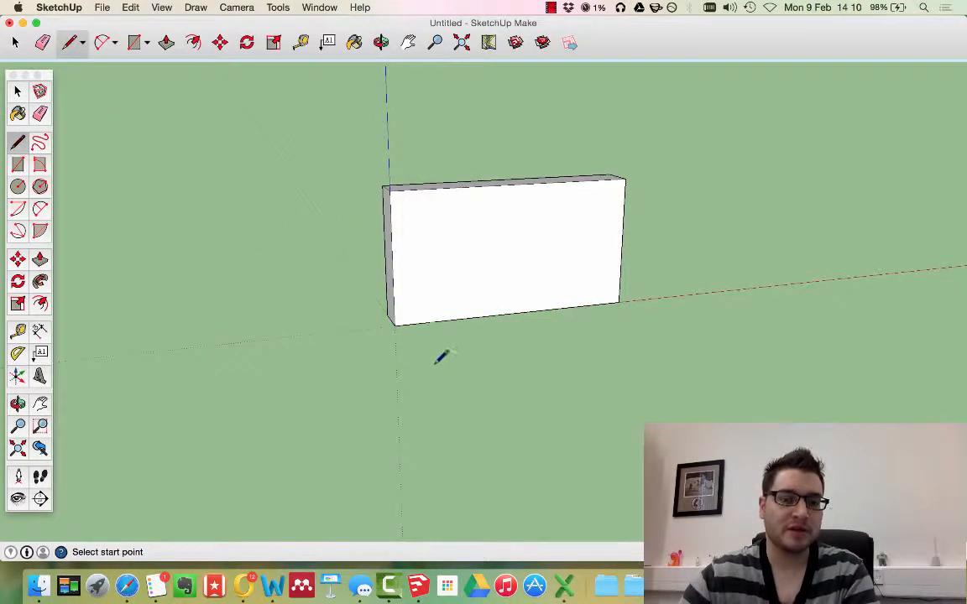
{"action": "left_click", "coordinate": [395, 325]}
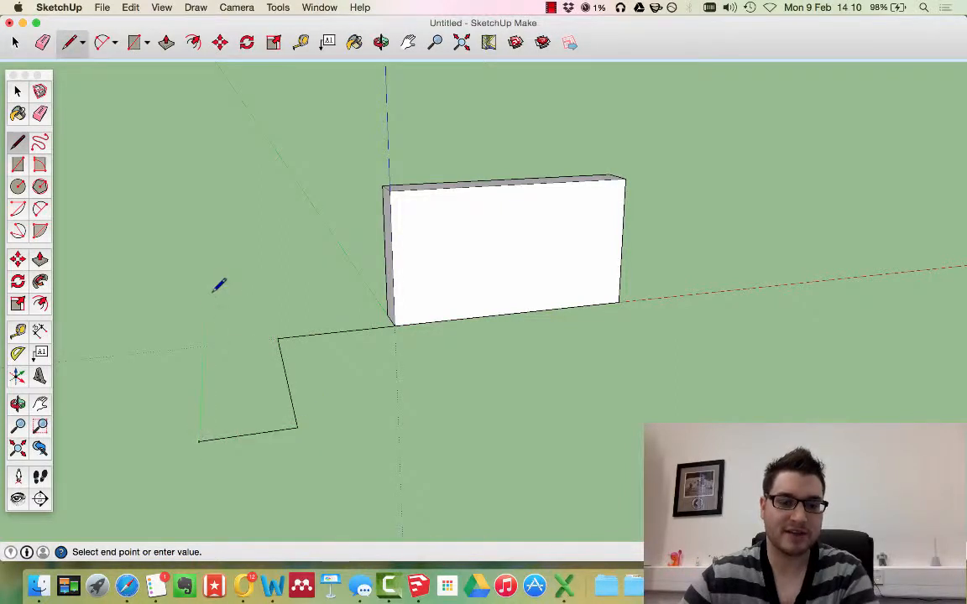
{"action": "key", "text": "Escape"}
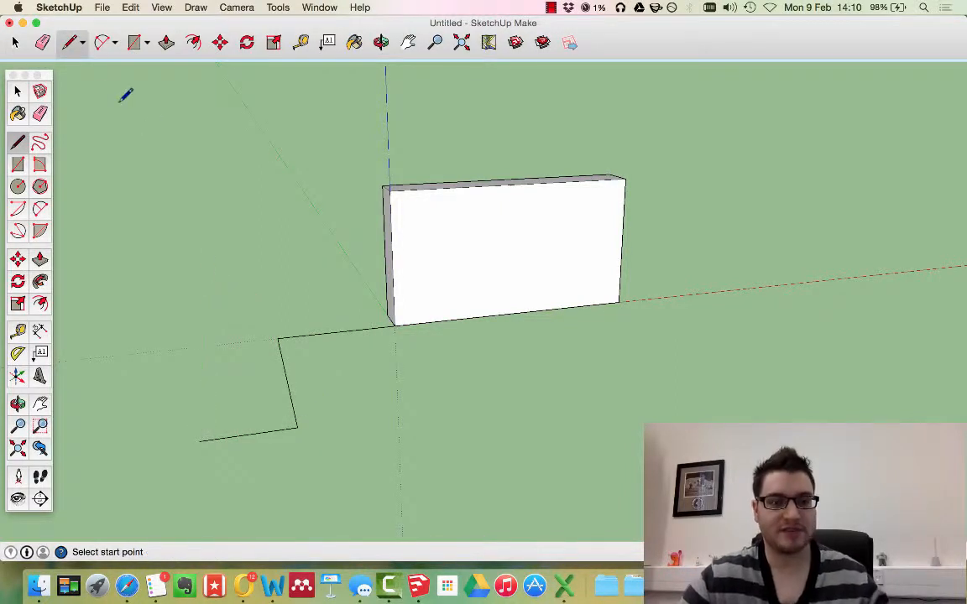
Erase the two stepped lines nearest the wall block, keeping only the outermost ground line
{"action": "left_click", "coordinate": [382, 43]}
{"action": "left_click_drag", "start_coordinate": [294, 362], "coordinate": [264, 355]}
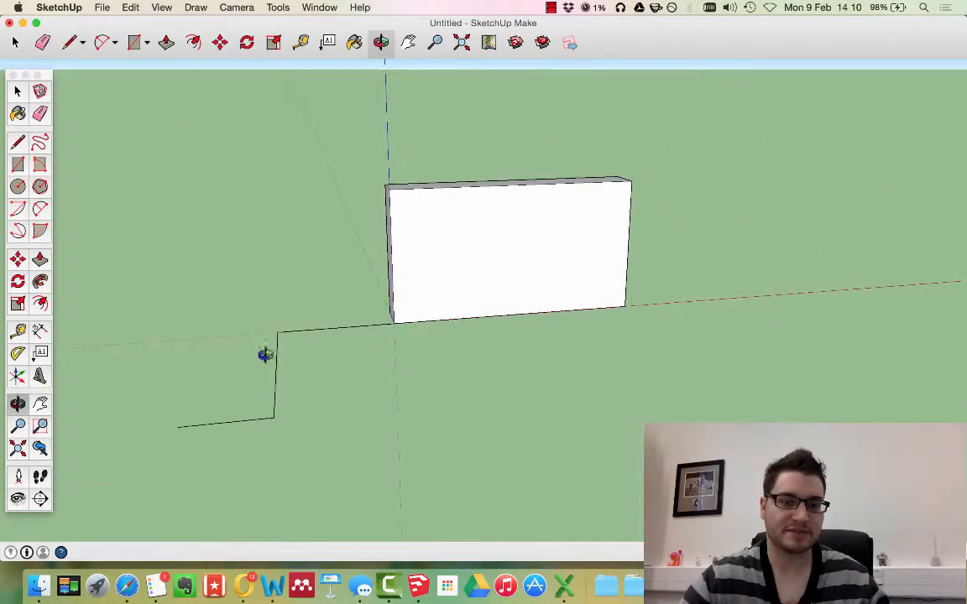
{"action": "left_click", "coordinate": [40, 113]}
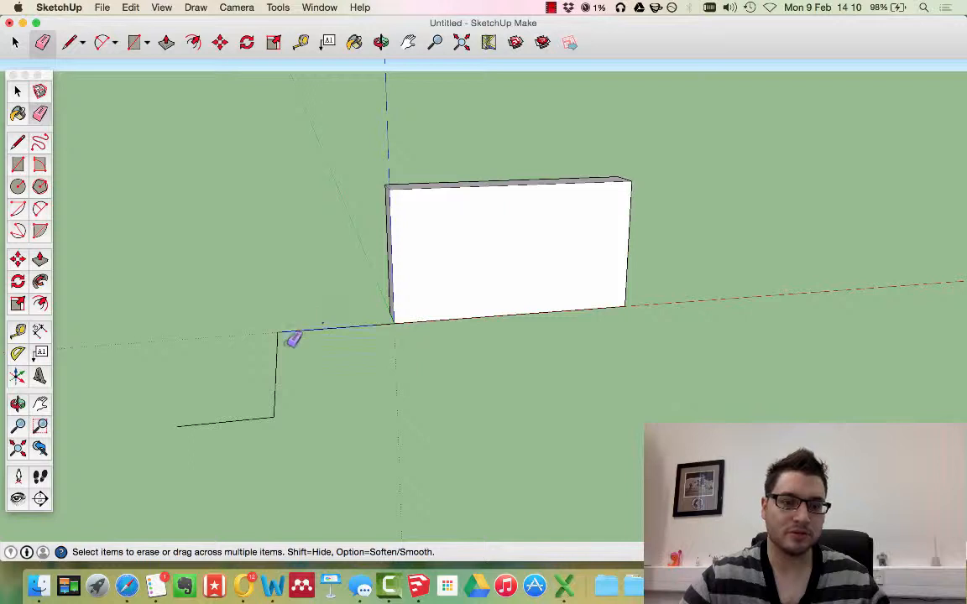
{"action": "left_click_drag", "start_coordinate": [273, 358], "coordinate": [280, 356]}
{"action": "scroll", "coordinate": [244, 447], "scroll_direction": "down", "scroll_amount": 1}
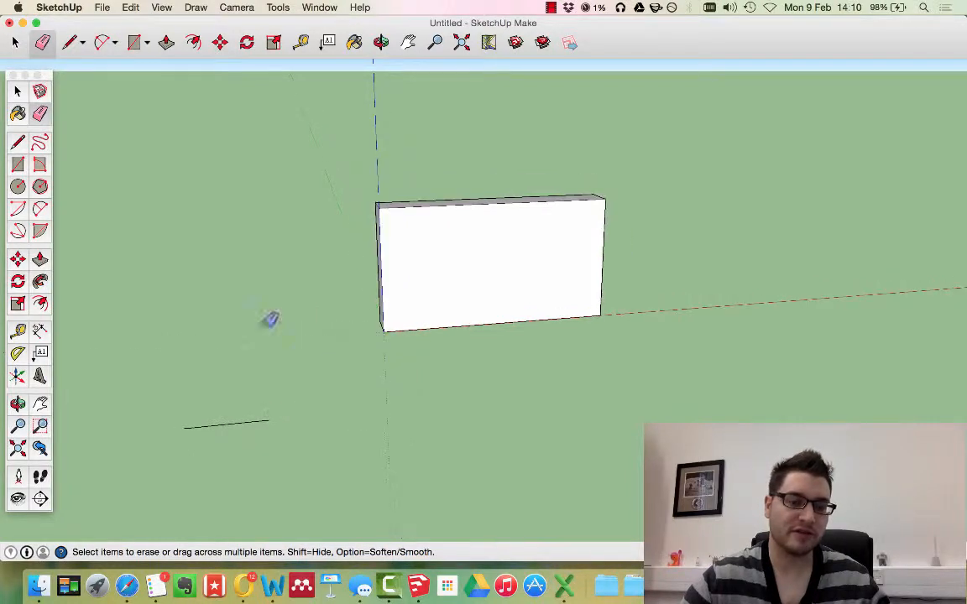
In the standard Front view, draw a vertical line up from the ground line's inner end and a horizontal line towards the wall
{"action": "left_click", "coordinate": [223, 7]}
{"action": "mouse_move", "coordinate": [227, 49]}
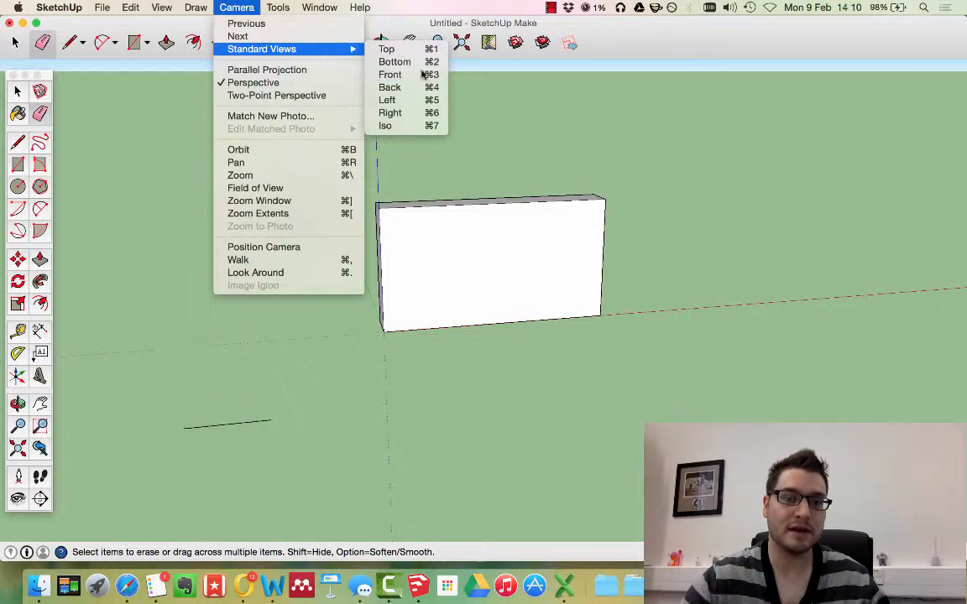
{"action": "left_click", "coordinate": [390, 74]}
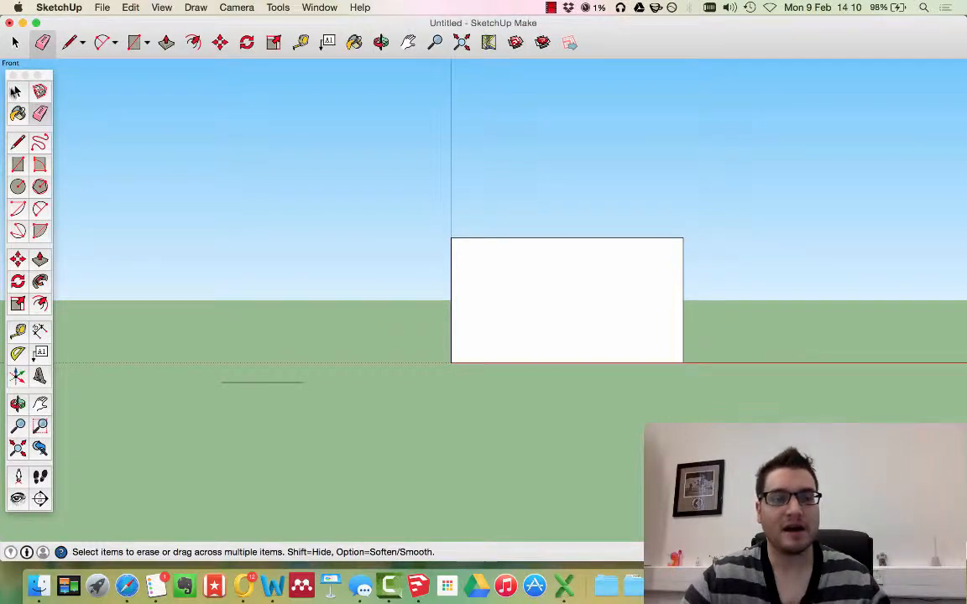
{"action": "left_click", "coordinate": [15, 91]}
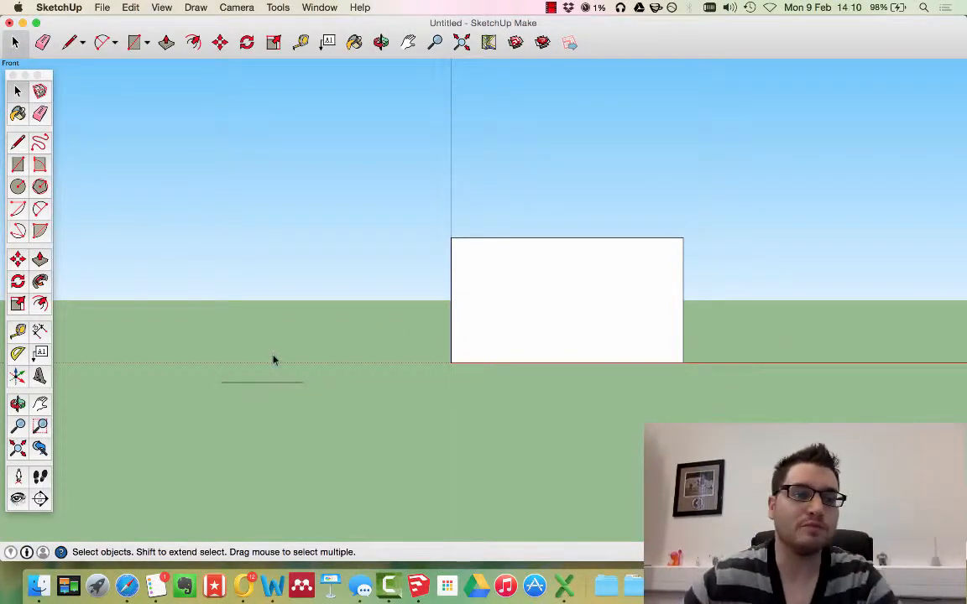
{"action": "left_click", "coordinate": [18, 142]}
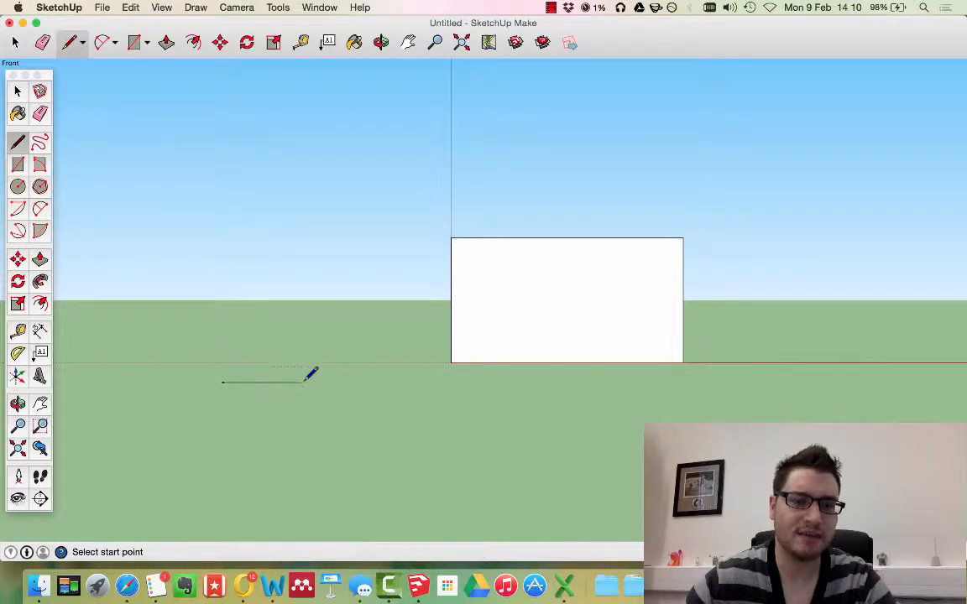
{"action": "left_click", "coordinate": [304, 382]}
{"action": "left_click", "coordinate": [304, 273]}
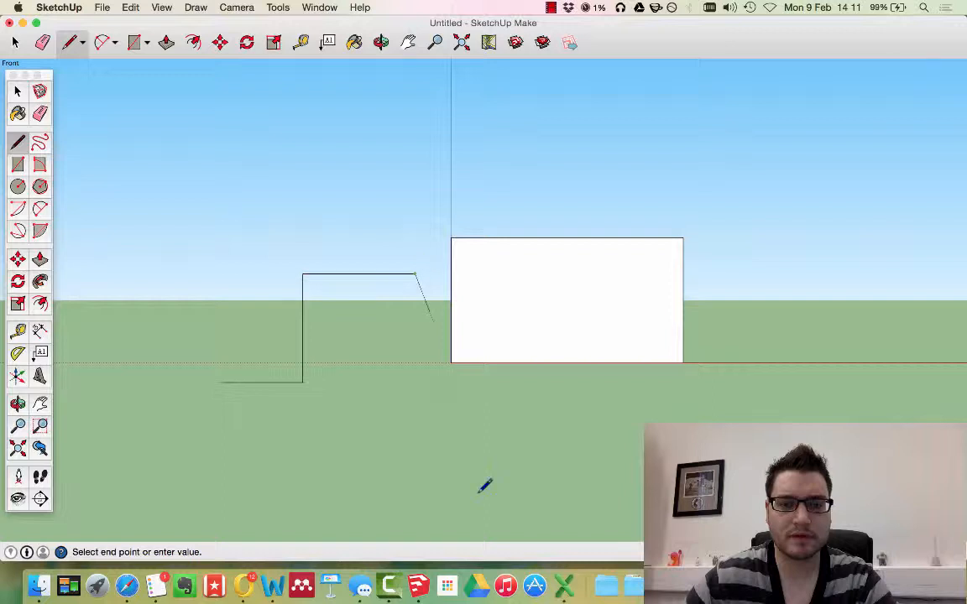
Return to the Front view and draw a jagged freehand line from the horizontal line's end across the wall and past its far edge
{"action": "key", "text": "o"}
{"action": "left_click_drag", "start_coordinate": [393, 366], "coordinate": [351, 360]}
{"action": "key", "text": "l"}
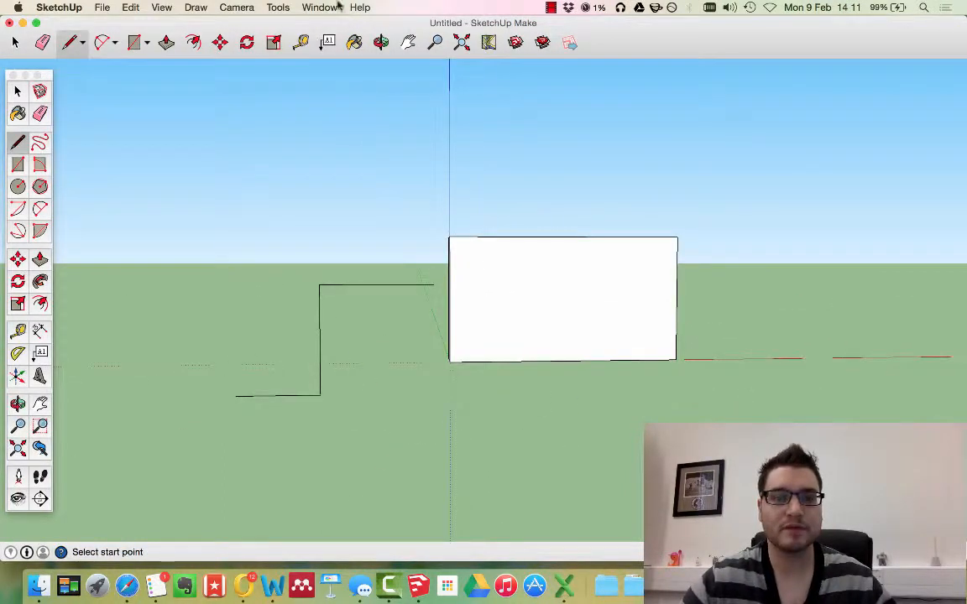
{"action": "left_click", "coordinate": [236, 6]}
{"action": "mouse_move", "coordinate": [277, 49]}
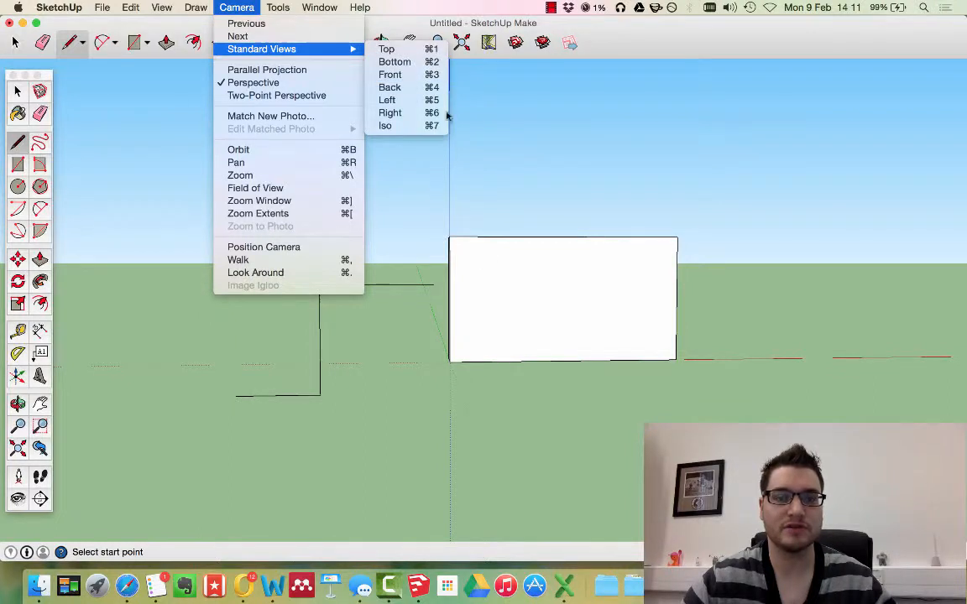
{"action": "left_click", "coordinate": [389, 74]}
{"action": "left_click", "coordinate": [39, 143]}
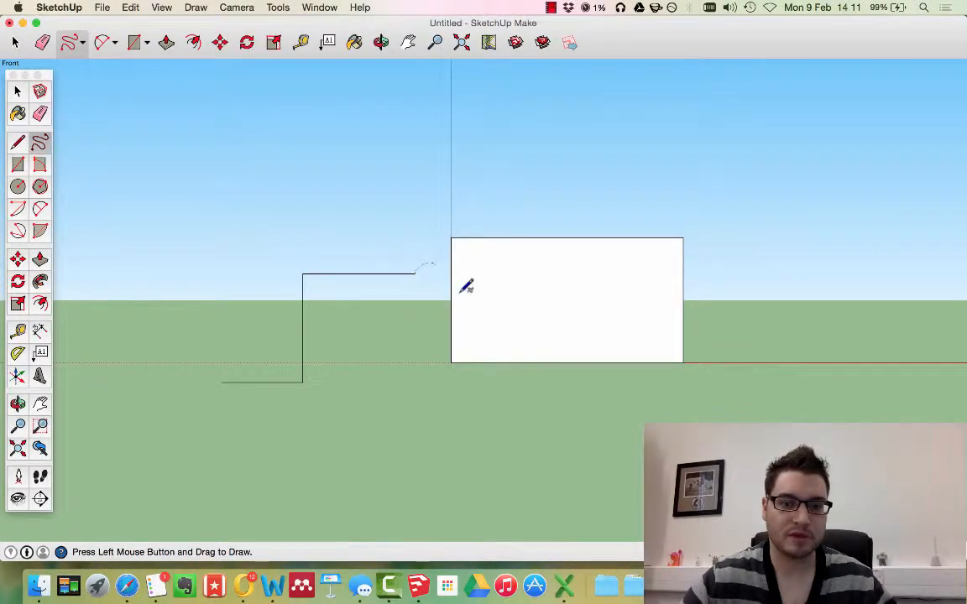
{"action": "left_click_drag", "start_coordinate": [673, 323], "coordinate": [748, 334]}
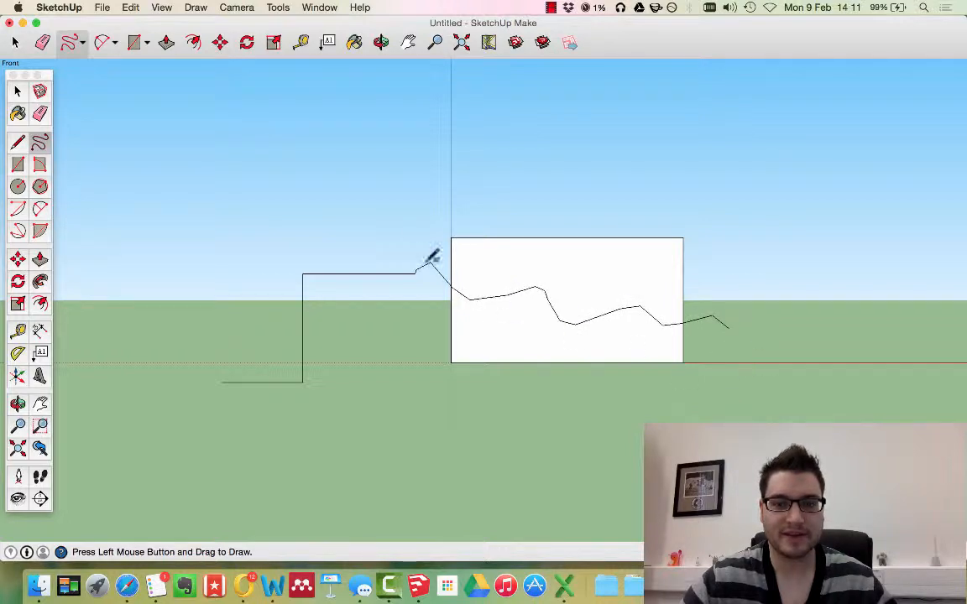
In the Front view, close the jagged outline into a face with straight lines up, across above the wall, and down to the freehand line's end
{"action": "mouse_move", "coordinate": [432, 258]}
{"action": "middle_mouse_down"}
{"action": "mouse_move", "coordinate": [487, 244]}
{"action": "mouse_move", "coordinate": [686, 284]}
{"action": "mouse_move", "coordinate": [299, 240]}
{"action": "mouse_move", "coordinate": [233, 264]}
{"action": "mouse_move", "coordinate": [367, 286]}
{"action": "middle_mouse_up"}
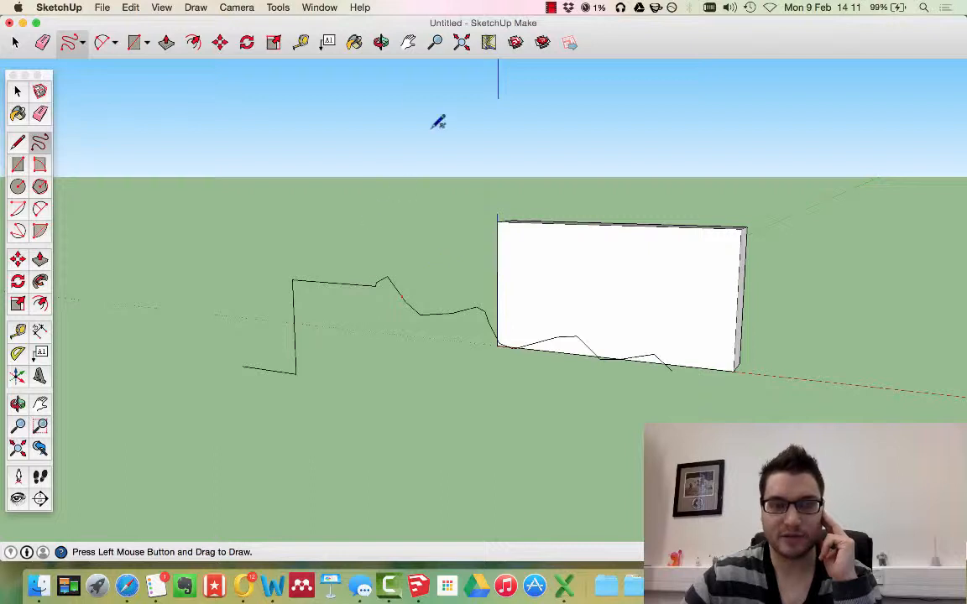
{"action": "left_click", "coordinate": [238, 8]}
{"action": "mouse_move", "coordinate": [290, 46]}
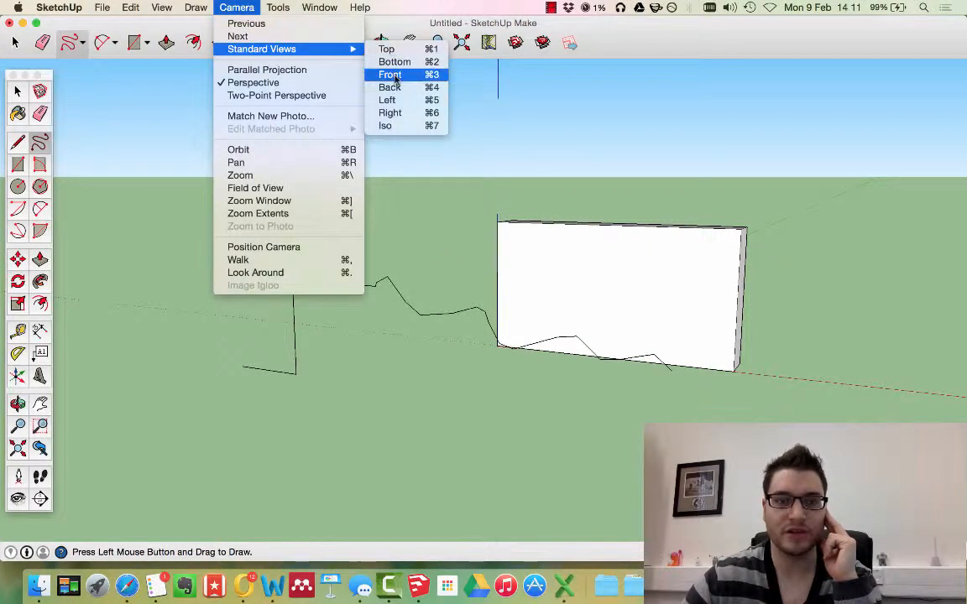
{"action": "left_click", "coordinate": [394, 72]}
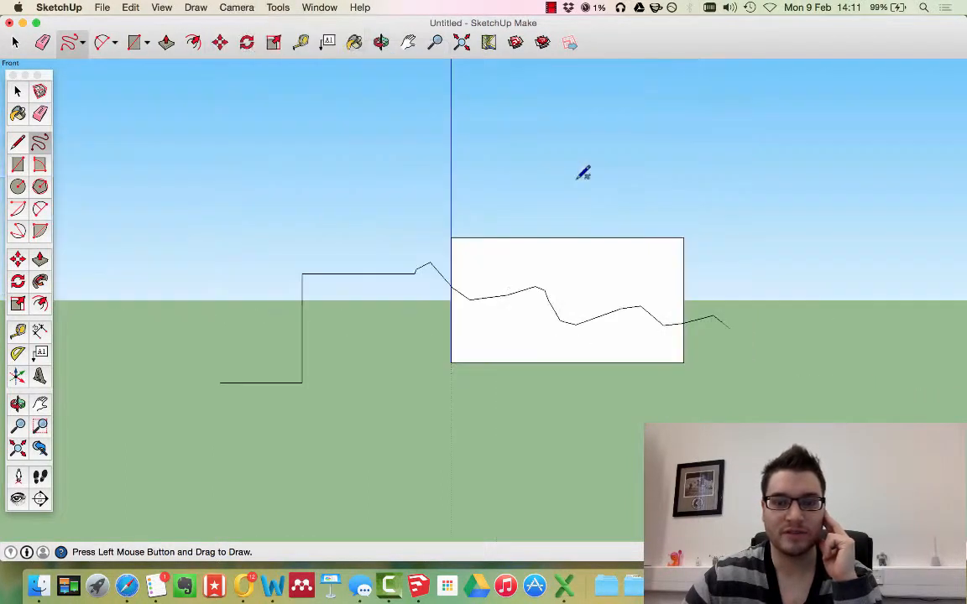
{"action": "left_click", "coordinate": [17, 143]}
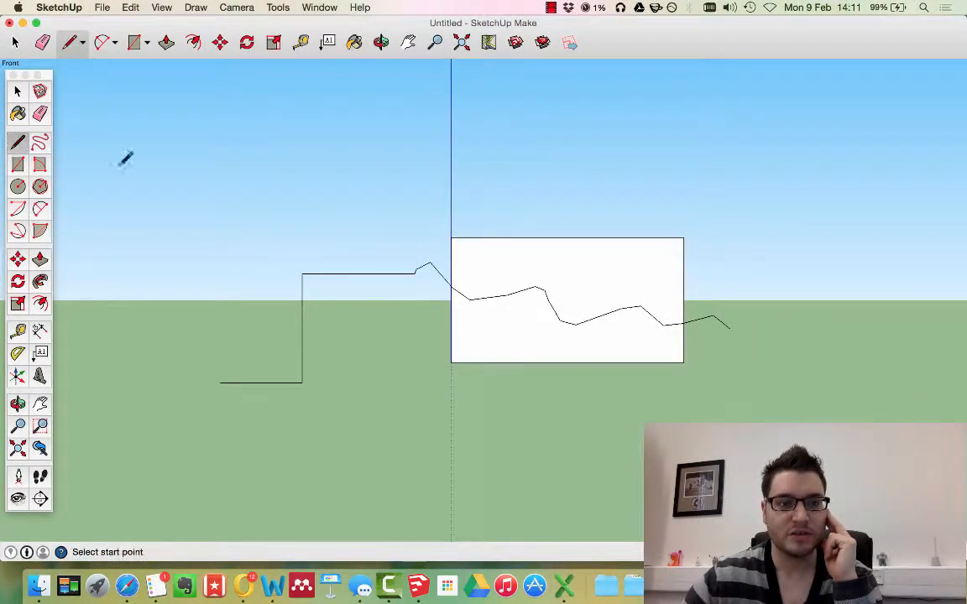
{"action": "left_click", "coordinate": [303, 273]}
{"action": "left_click", "coordinate": [303, 175]}
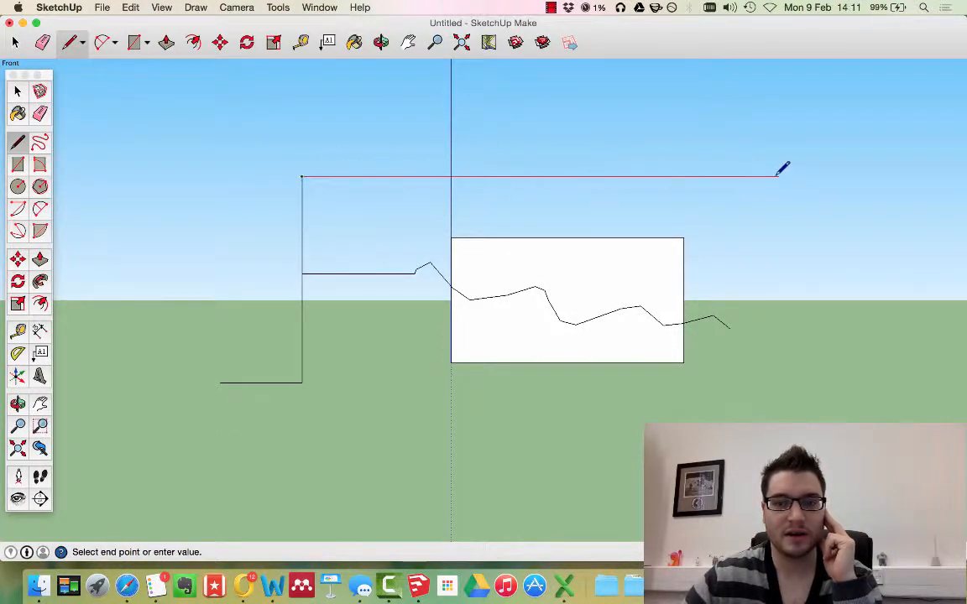
{"action": "left_click", "coordinate": [772, 177]}
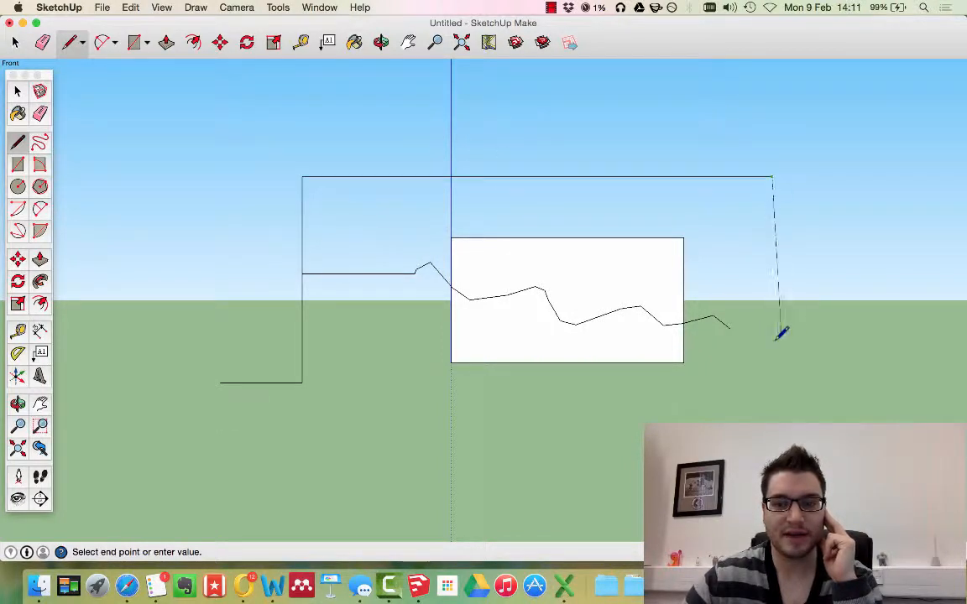
{"action": "left_click", "coordinate": [731, 328]}
Erase the leftover vertical and ground lines below the jagged face
{"action": "key", "text": "o"}
{"action": "left_click_drag", "start_coordinate": [234, 185], "coordinate": [308, 268]}
{"action": "middle_click_drag", "start_coordinate": [308, 269], "coordinate": [290, 263]}
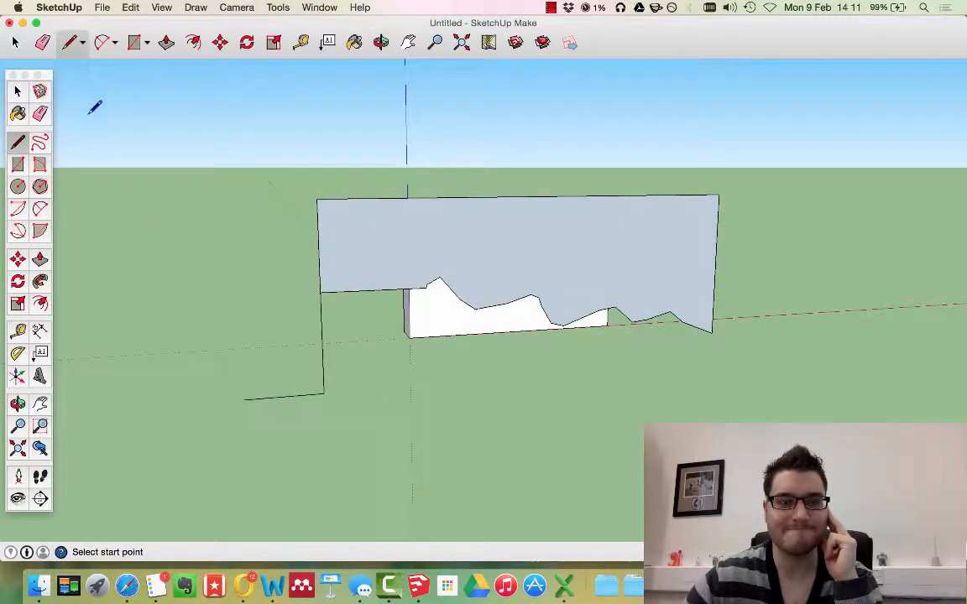
{"action": "left_click", "coordinate": [41, 114]}
{"action": "mouse_move", "coordinate": [297, 399]}
{"action": "left_mouse_down"}
{"action": "mouse_move", "coordinate": [325, 376]}
{"action": "mouse_move", "coordinate": [192, 210]}
{"action": "left_mouse_up"}
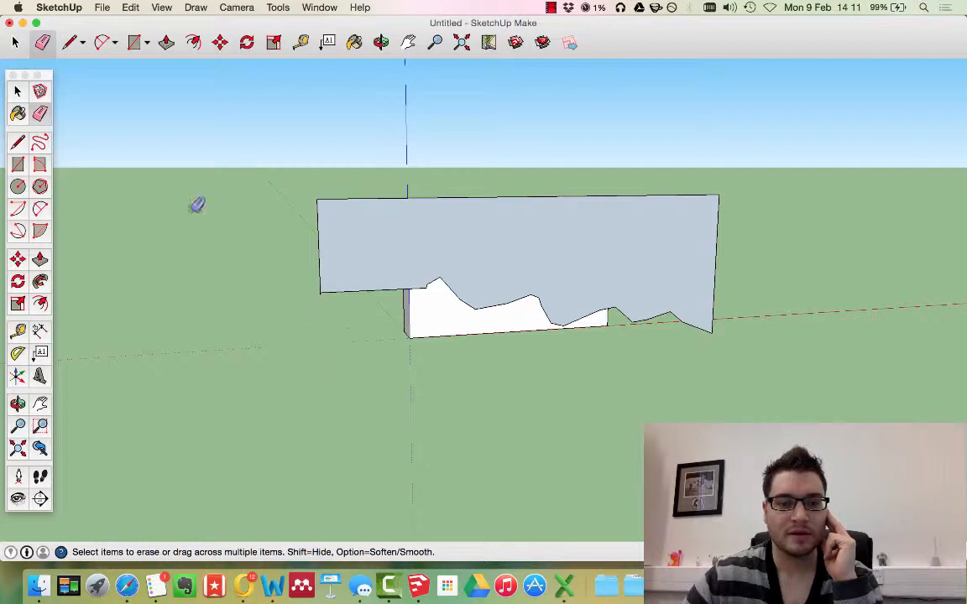
Push/Pull the jagged face into a thick block, with its rear face pushed forward so the block stands clear in front of the wall
{"action": "key", "text": "p"}
{"action": "key", "text": "o"}
{"action": "left_click_drag", "start_coordinate": [160, 305], "coordinate": [698, 323]}
{"action": "key", "text": "p"}
{"action": "left_click_drag", "start_coordinate": [546, 280], "coordinate": [379, 279]}
{"action": "key", "text": "o"}
{"action": "key", "text": "p"}
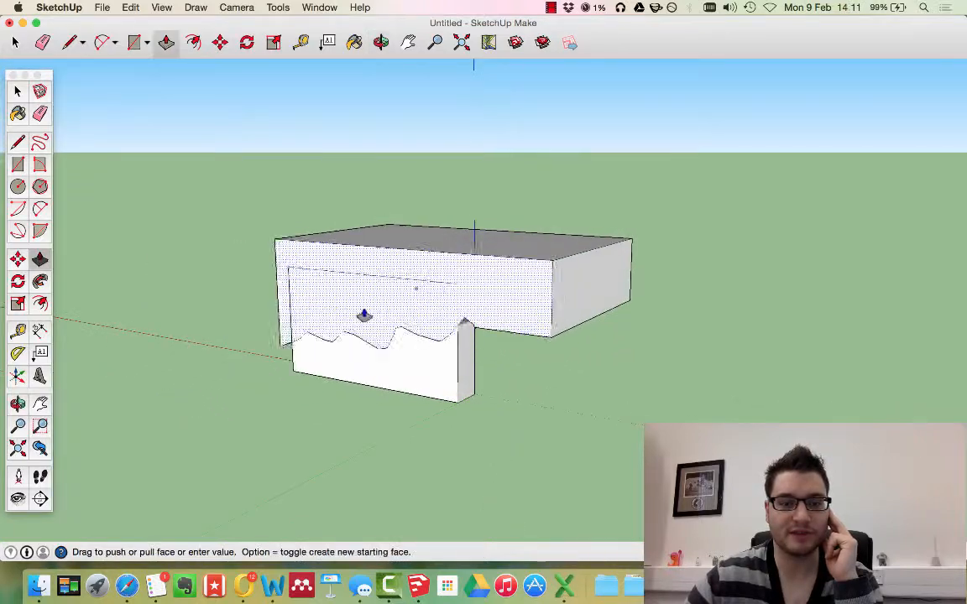
{"action": "left_click_drag", "start_coordinate": [365, 317], "coordinate": [393, 319]}
{"action": "key", "text": "o"}
{"action": "left_click", "coordinate": [357, 301]}
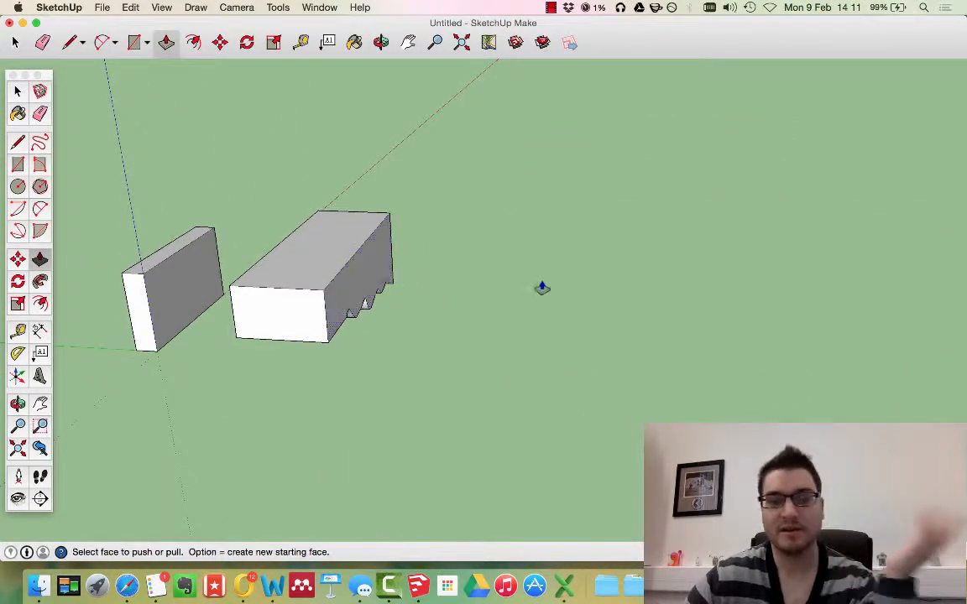
Select the whole jagged block and make it a component named "wall"
{"action": "left_click", "coordinate": [20, 92]}
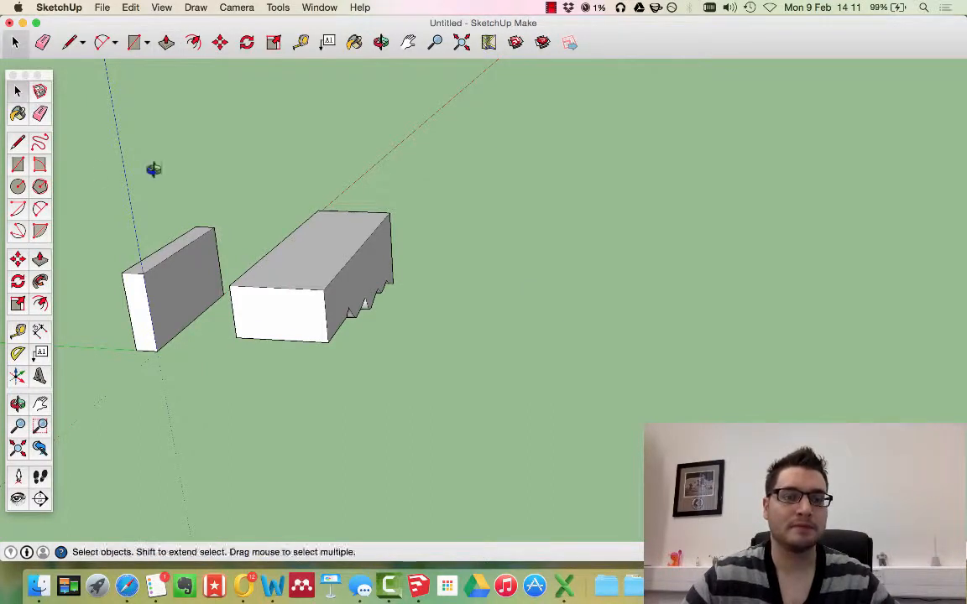
{"action": "middle_click_drag", "start_coordinate": [151, 168], "coordinate": [274, 220]}
{"action": "left_click", "coordinate": [327, 281]}
{"action": "right_click", "coordinate": [308, 302]}
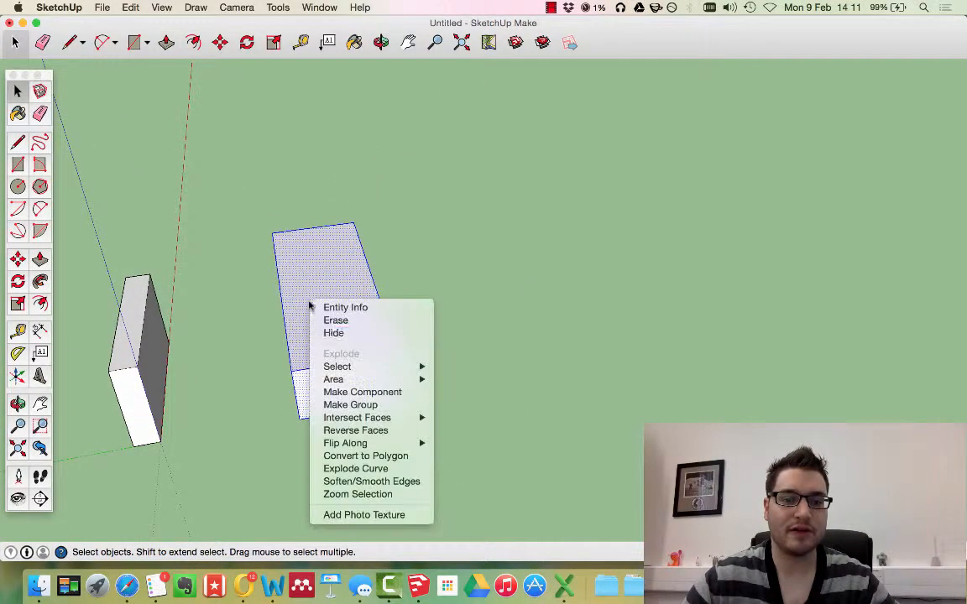
{"action": "left_click", "coordinate": [361, 392]}
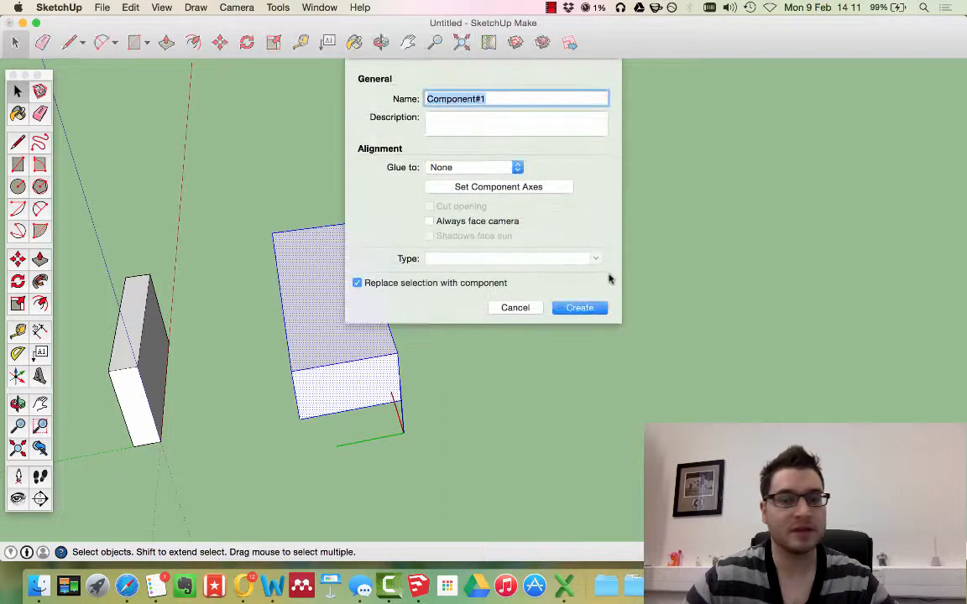
{"action": "type", "text": "wa"}
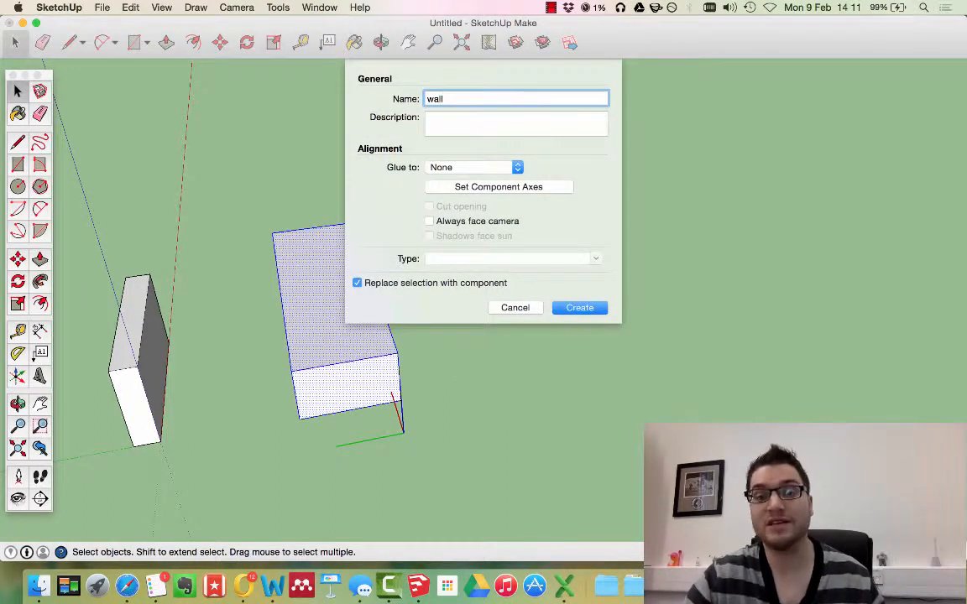
{"action": "type", "text": "ll"}
{"action": "left_click", "coordinate": [579, 308]}
Move the jagged component back over the wall block so it passes right through the wall's full thickness
{"action": "key", "text": "o"}
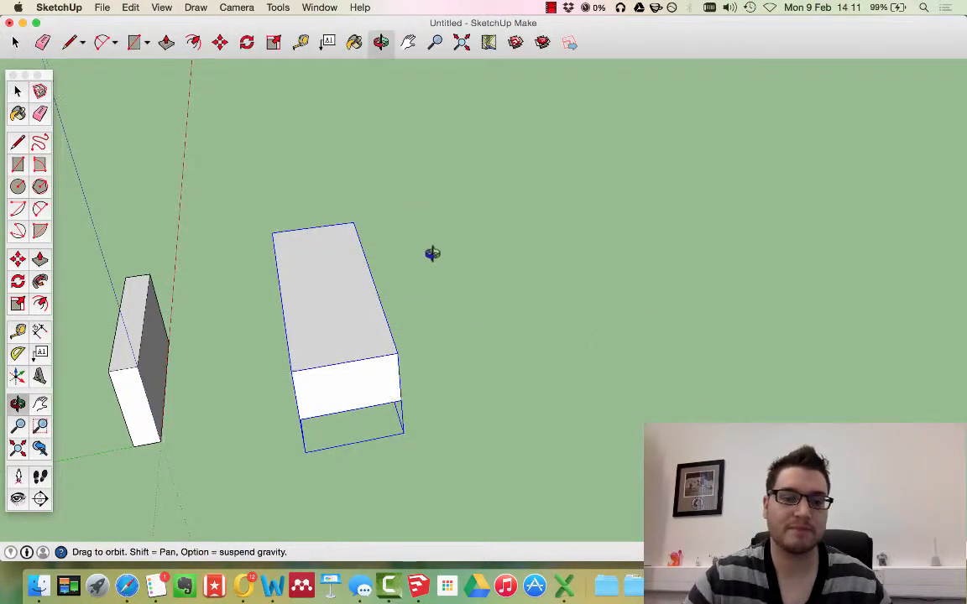
{"action": "left_click_drag", "start_coordinate": [431, 252], "coordinate": [310, 231]}
{"action": "key", "text": "space"}
{"action": "left_click", "coordinate": [18, 259]}
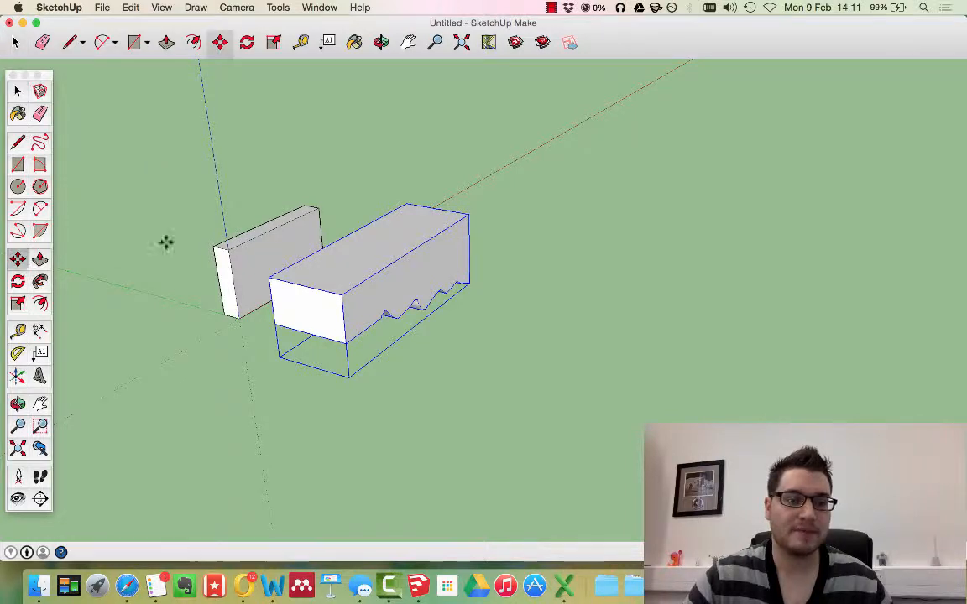
{"action": "left_click", "coordinate": [392, 218]}
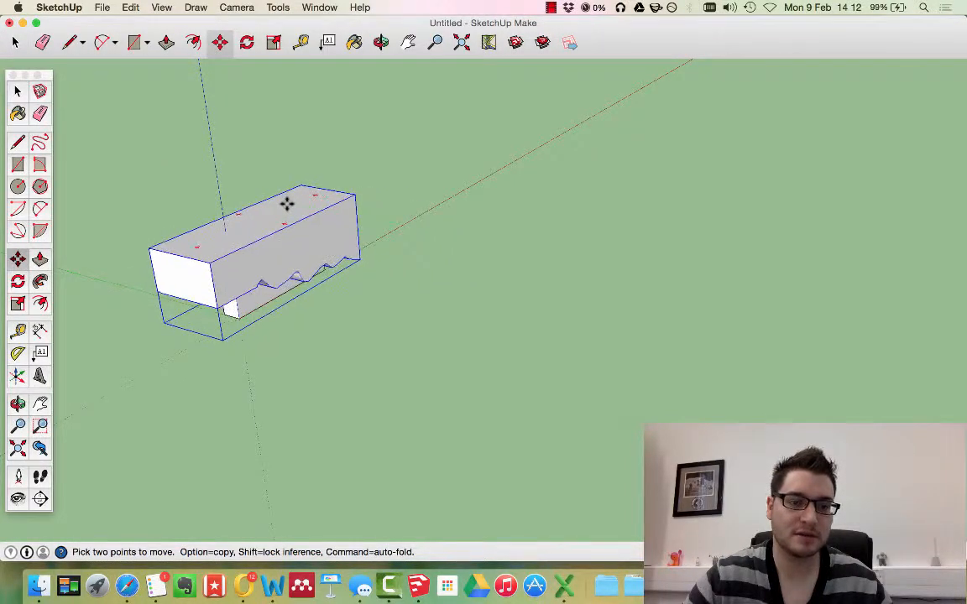
{"action": "left_click", "coordinate": [287, 205]}
Select the wall block and the jagged component together and intersect their faces with the model
{"action": "middle_click_drag", "start_coordinate": [405, 335], "coordinate": [423, 172]}
{"action": "left_click", "coordinate": [18, 92]}
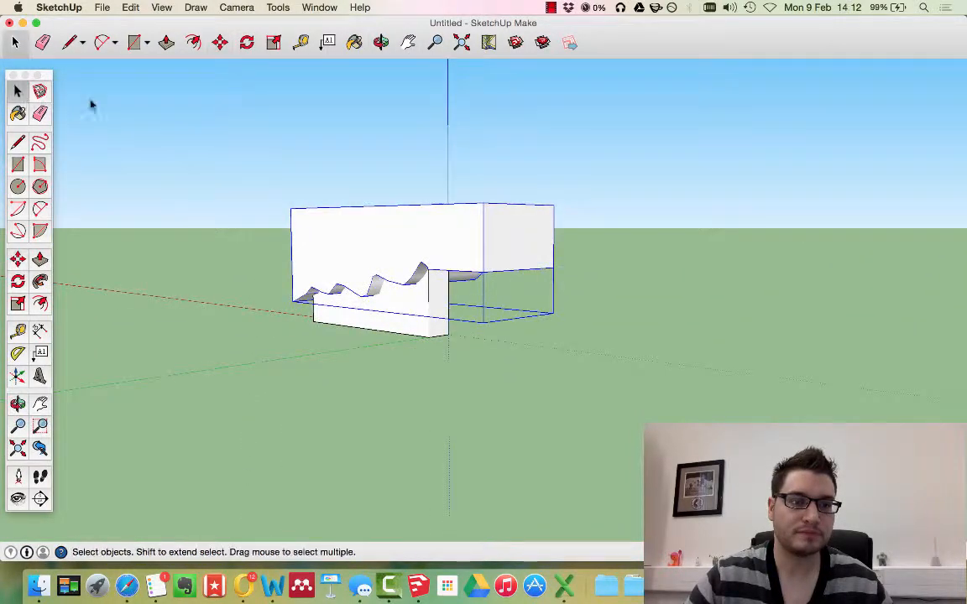
{"action": "left_click_drag", "start_coordinate": [142, 104], "coordinate": [743, 484]}
{"action": "right_click", "coordinate": [379, 245]}
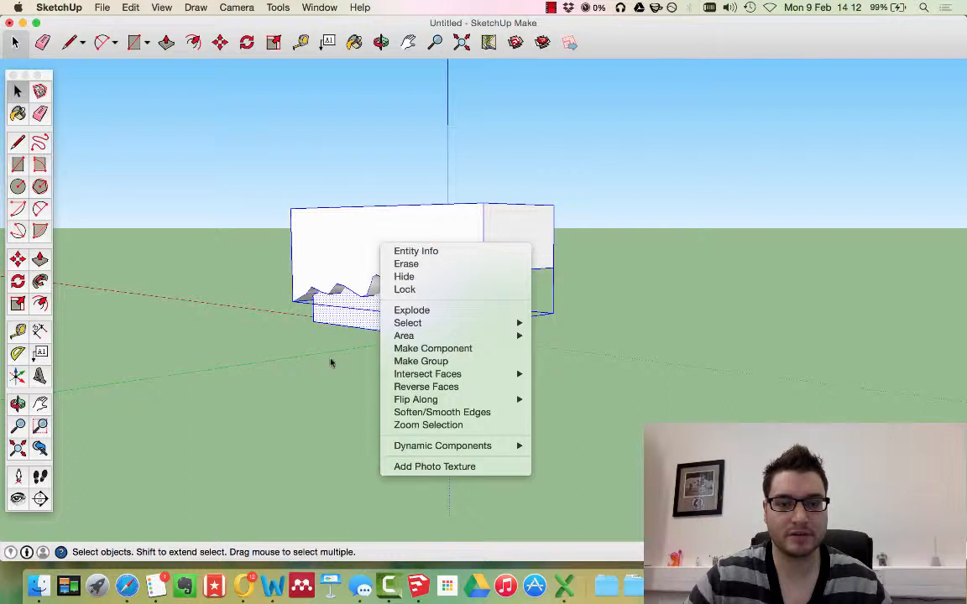
{"action": "mouse_move", "coordinate": [455, 375]}
{"action": "left_click", "coordinate": [563, 375]}
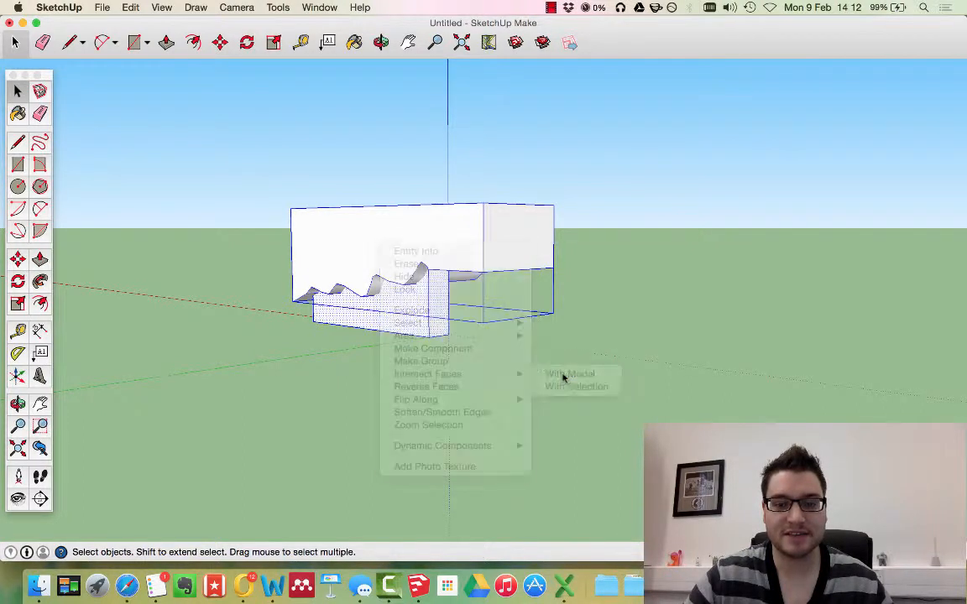
Delete the jagged component and check the intersection line on both sides of the wall
{"action": "key", "text": "Delete"}
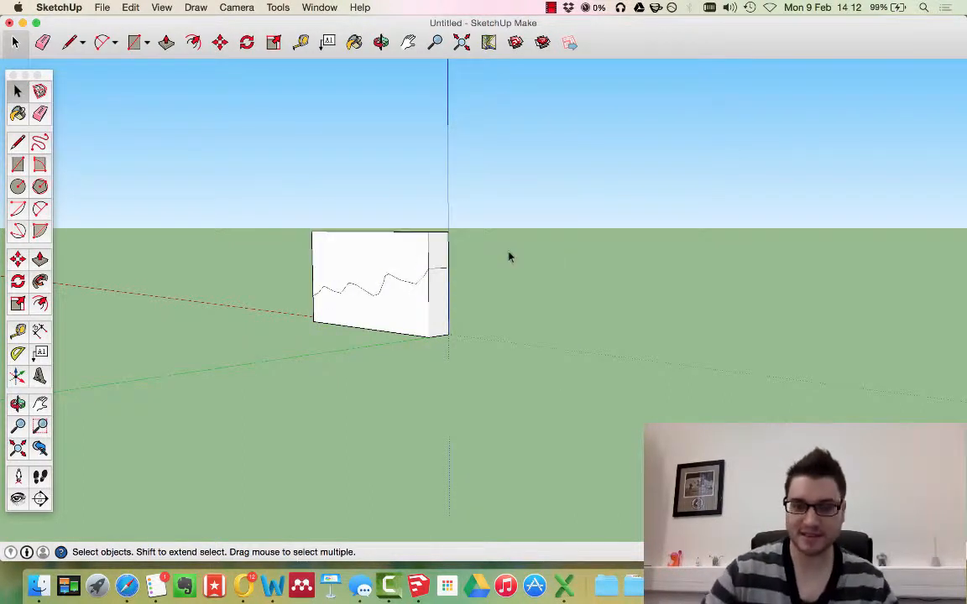
{"action": "middle_click_drag", "start_coordinate": [548, 255], "coordinate": [529, 223]}
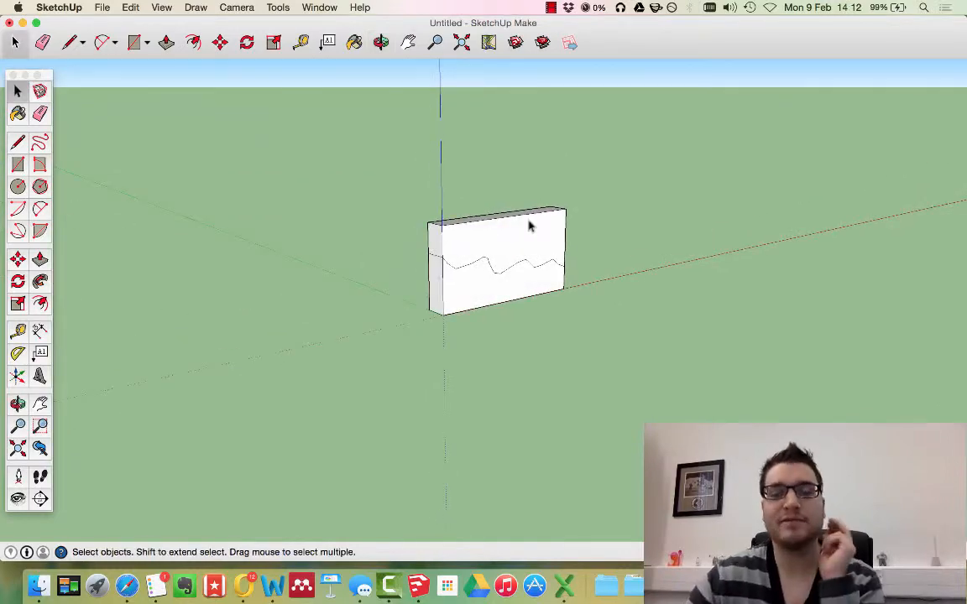
{"action": "scroll", "coordinate": [551, 252], "scroll_direction": "up", "scroll_amount": 3}
{"action": "scroll", "coordinate": [551, 253], "scroll_direction": "up", "scroll_amount": 3}
{"action": "middle_click_drag", "start_coordinate": [279, 256], "coordinate": [132, 144]}
{"action": "scroll", "coordinate": [324, 183], "scroll_direction": "down", "scroll_amount": 2}
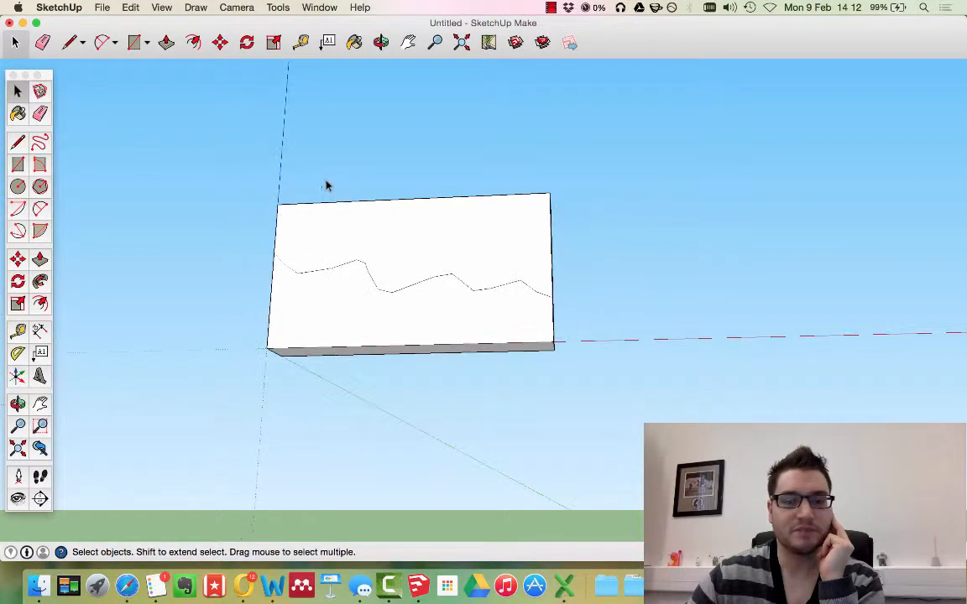
Copy the entire wall with its jagged line, paste the duplicate beside it along the red axis, and clear the selection
{"action": "middle_click_drag", "start_coordinate": [323, 184], "coordinate": [432, 319]}
{"action": "key", "text": "space"}
{"action": "left_click_drag", "start_coordinate": [166, 136], "coordinate": [660, 462]}
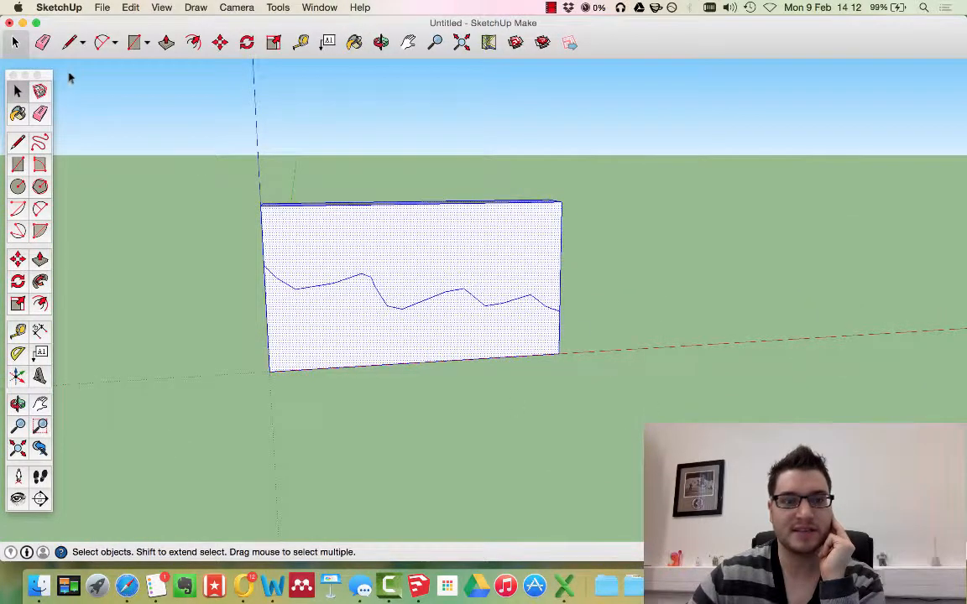
{"action": "left_click", "coordinate": [129, 6]}
{"action": "left_click", "coordinate": [158, 71]}
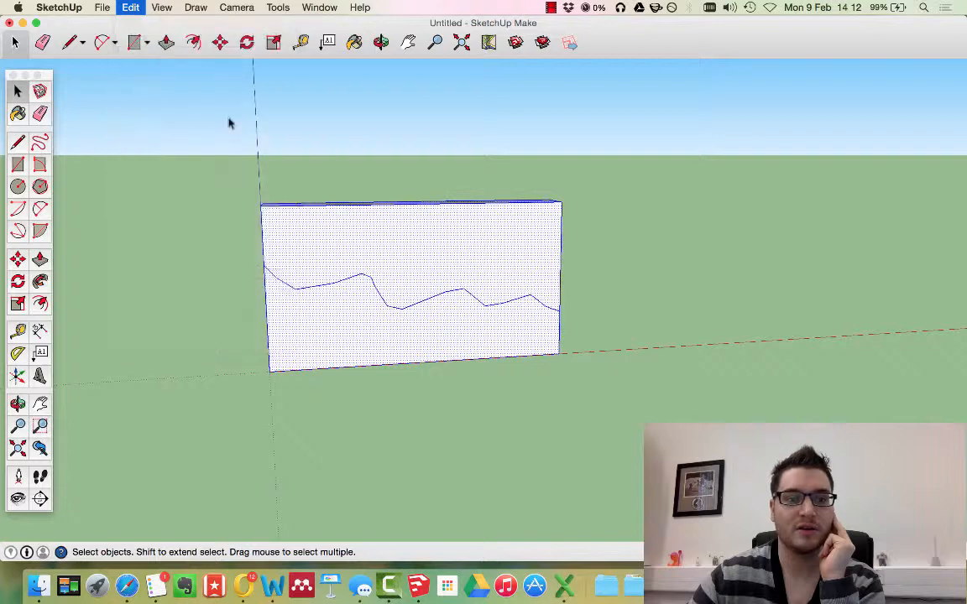
{"action": "left_click", "coordinate": [228, 121]}
{"action": "left_click", "coordinate": [133, 6]}
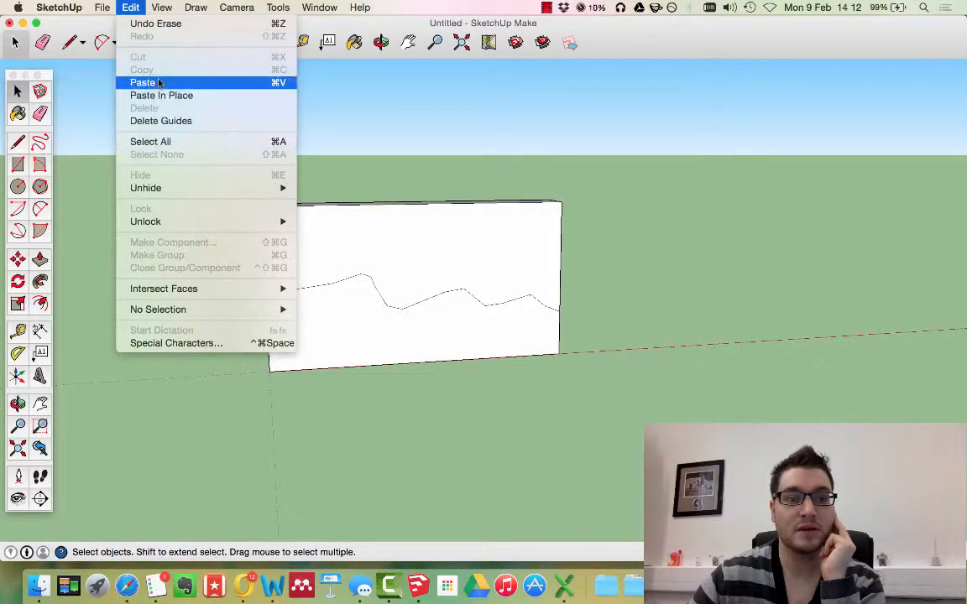
{"action": "left_click", "coordinate": [145, 82]}
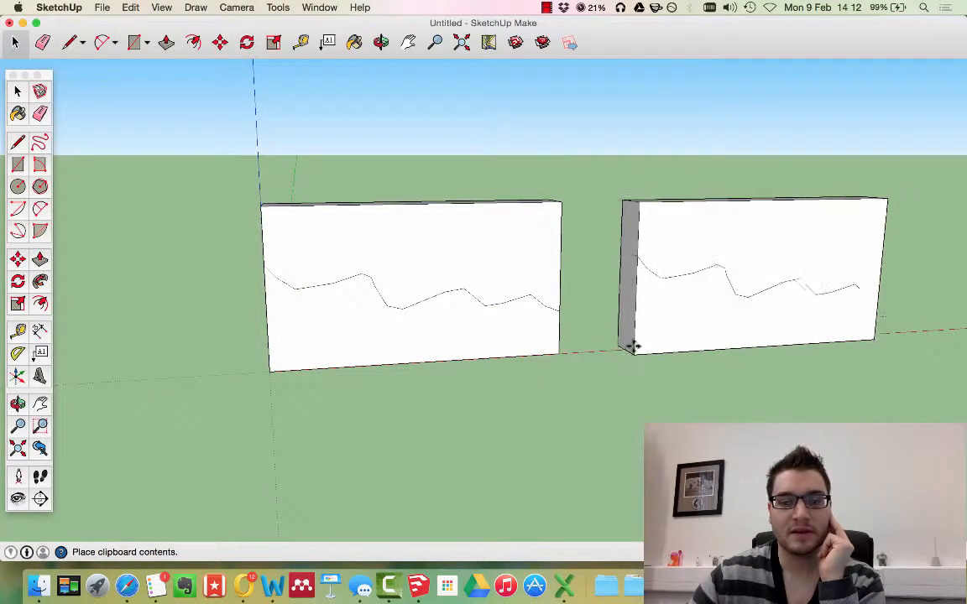
{"action": "left_click", "coordinate": [634, 347]}
{"action": "key", "text": "o"}
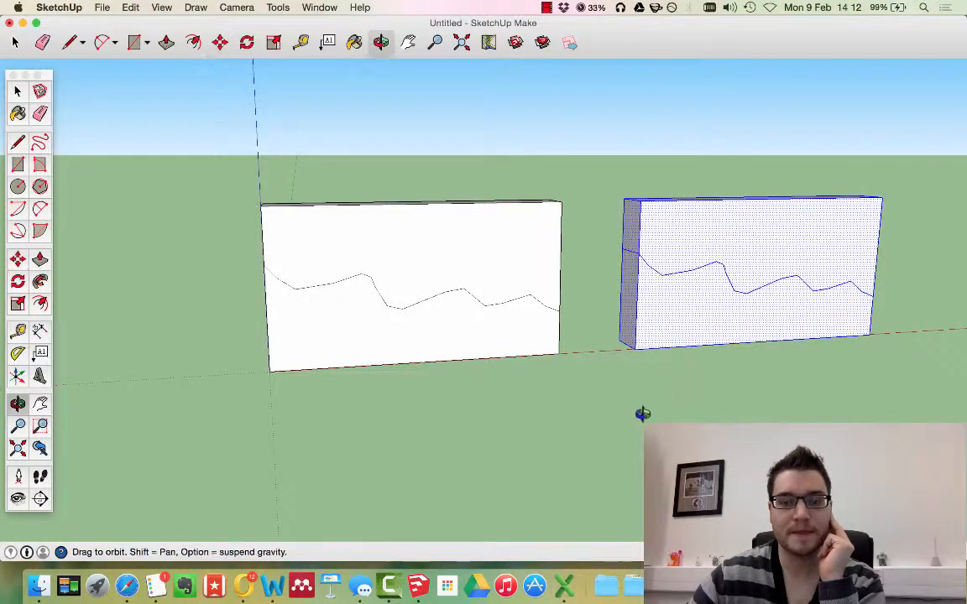
{"action": "left_click_drag", "start_coordinate": [641, 411], "coordinate": [597, 472]}
{"action": "middle_click_drag", "start_coordinate": [596, 472], "coordinate": [799, 339]}
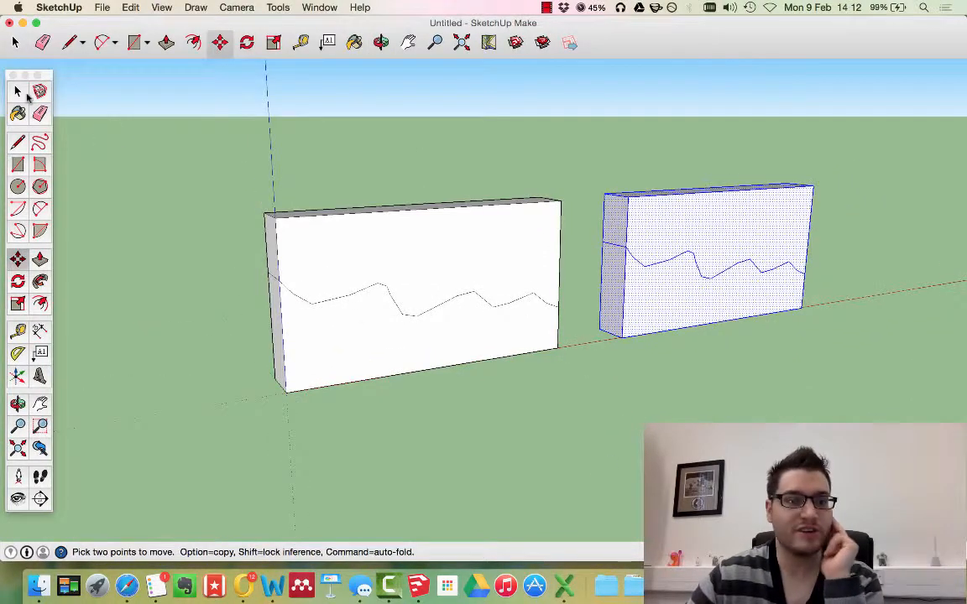
{"action": "left_click", "coordinate": [20, 93]}
{"action": "left_click", "coordinate": [724, 419]}
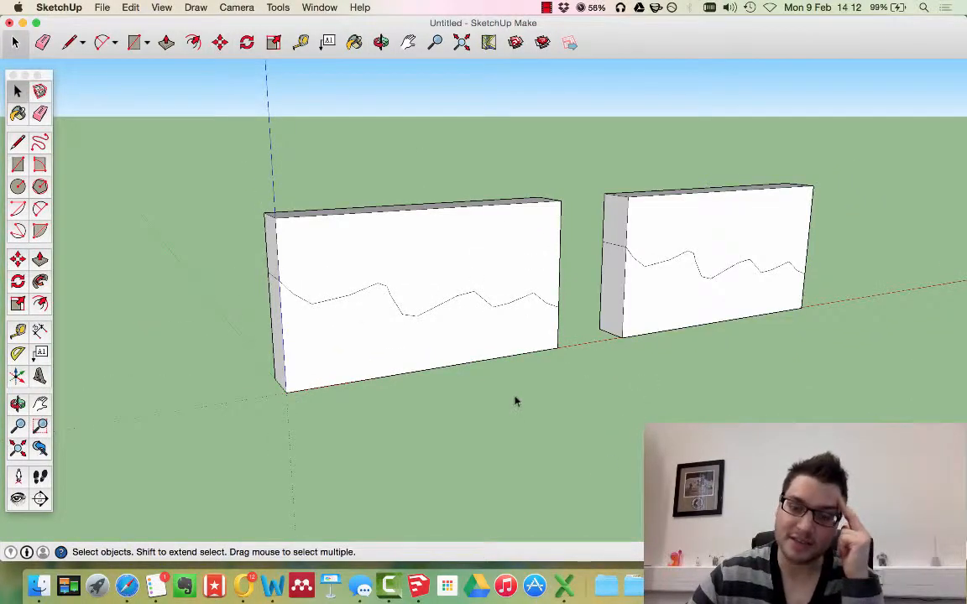
Delete the original wall's front, back, top and end faces and leftover edges above the jagged line
{"action": "middle_click_drag", "start_coordinate": [516, 401], "coordinate": [400, 277]}
{"action": "left_click", "coordinate": [431, 309]}
{"action": "key", "text": "Delete"}
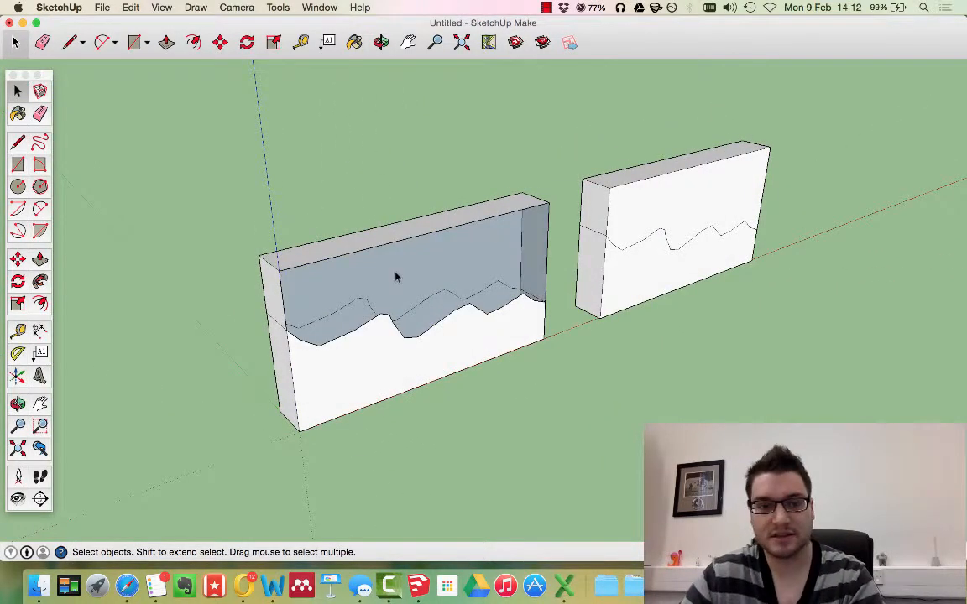
{"action": "key", "text": "Delete"}
{"action": "left_click", "coordinate": [300, 261]}
{"action": "key", "text": "Delete"}
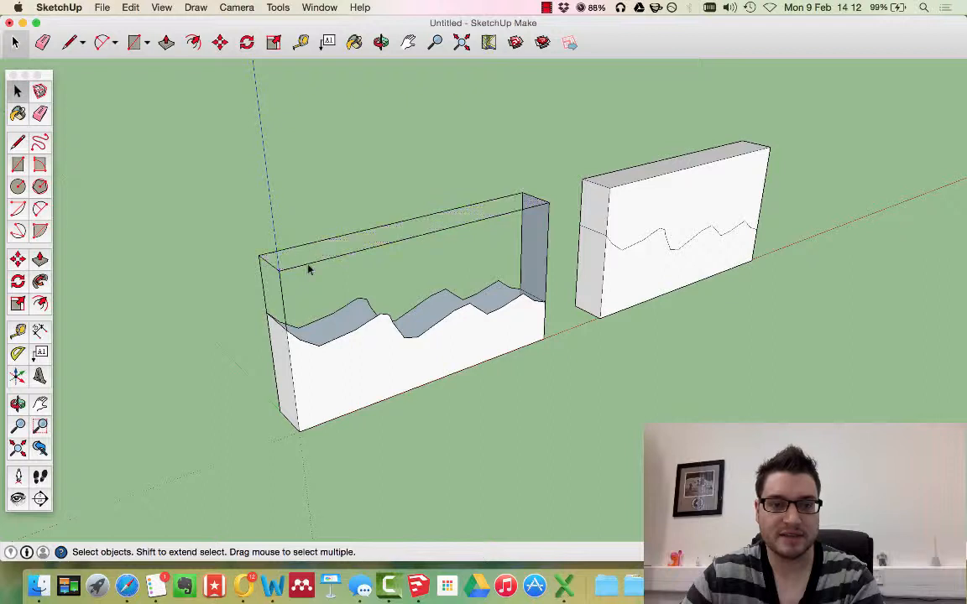
{"action": "key", "text": "Delete"}
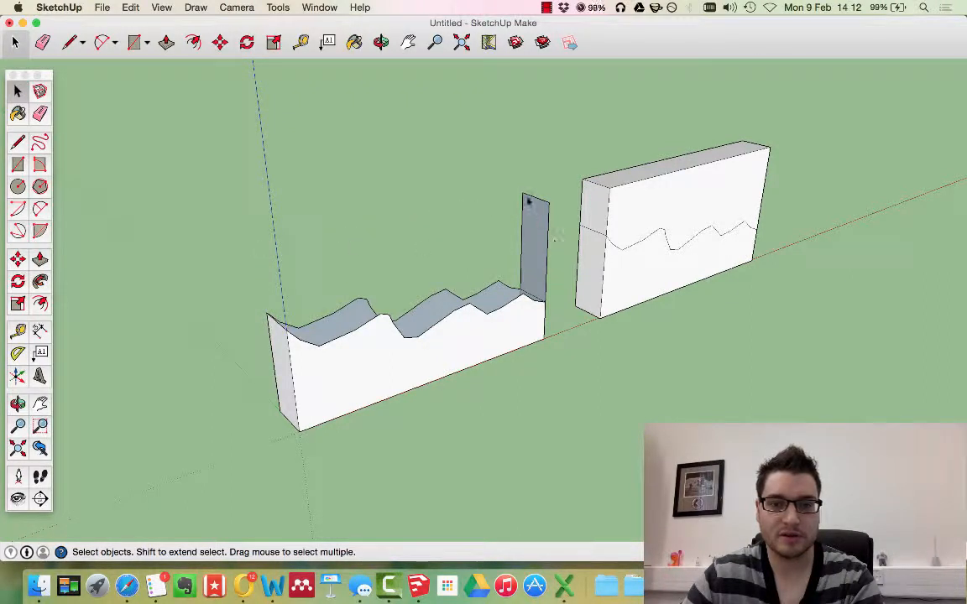
{"action": "left_click", "coordinate": [528, 200]}
{"action": "key", "text": "Delete"}
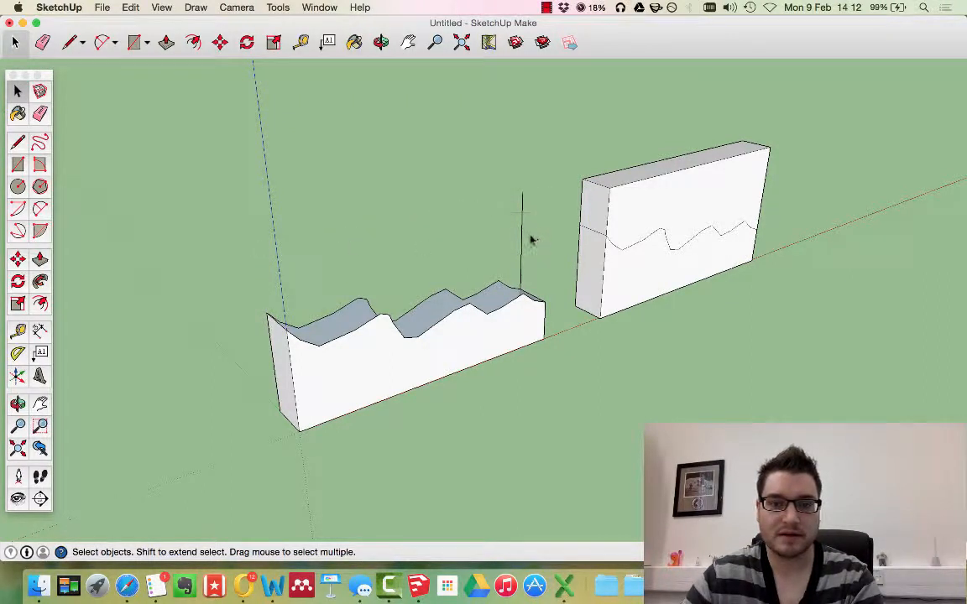
Fill the first two segments of the wall's open top with lines joining matching front and back jagged vertices, starting from the origin end
{"action": "left_click", "coordinate": [18, 142]}
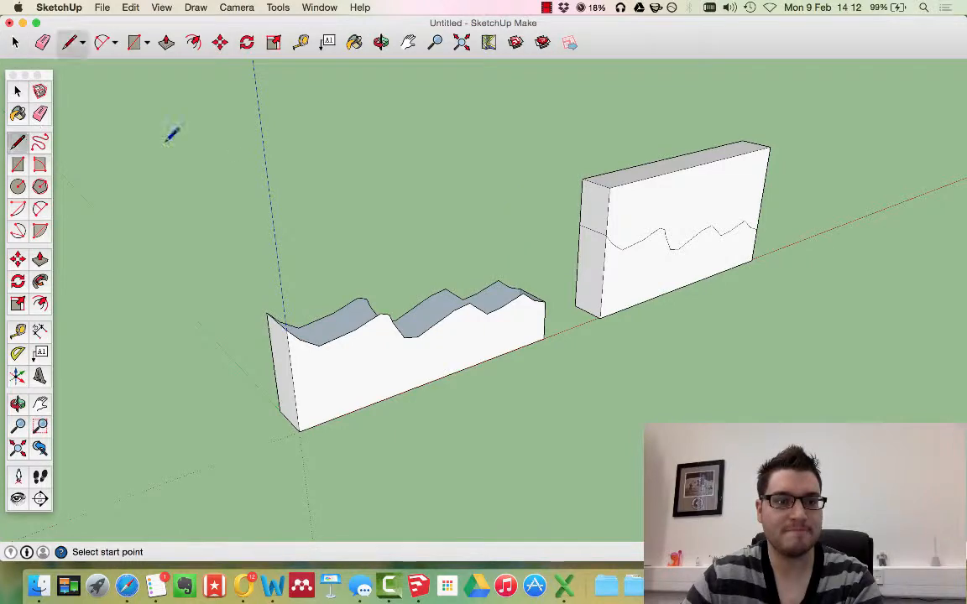
{"action": "middle_click_drag", "start_coordinate": [168, 141], "coordinate": [12, 238]}
{"action": "scroll", "coordinate": [199, 254], "scroll_direction": "up", "scroll_amount": 5}
{"action": "scroll", "coordinate": [219, 267], "scroll_direction": "up", "scroll_amount": 2}
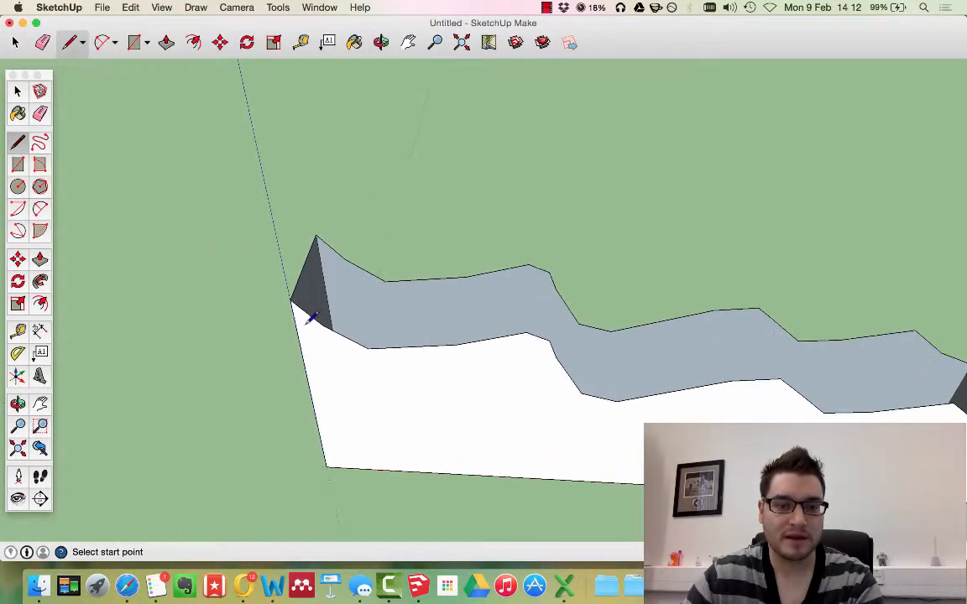
{"action": "left_click", "coordinate": [326, 325]}
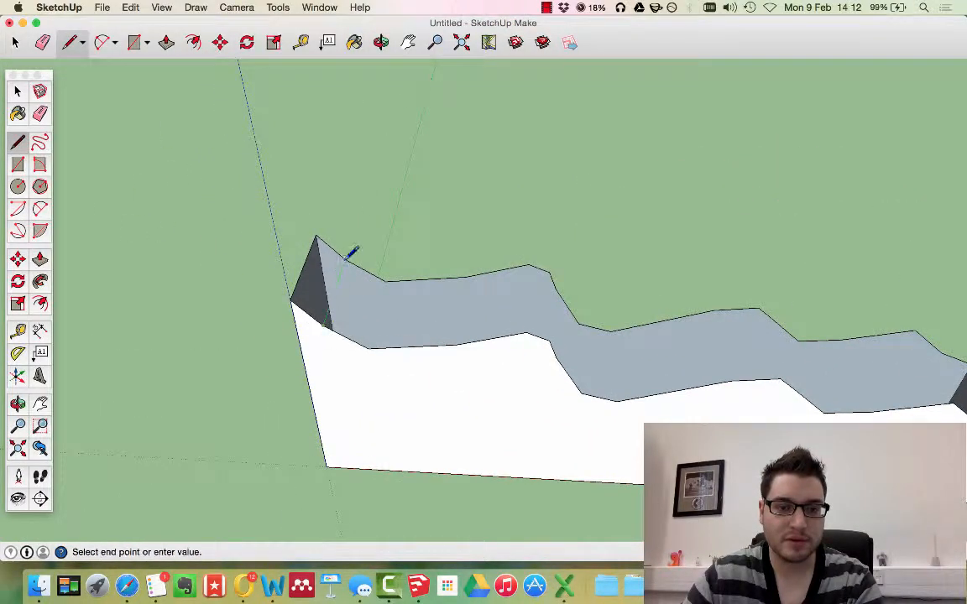
{"action": "left_click", "coordinate": [345, 258]}
{"action": "left_click", "coordinate": [384, 279]}
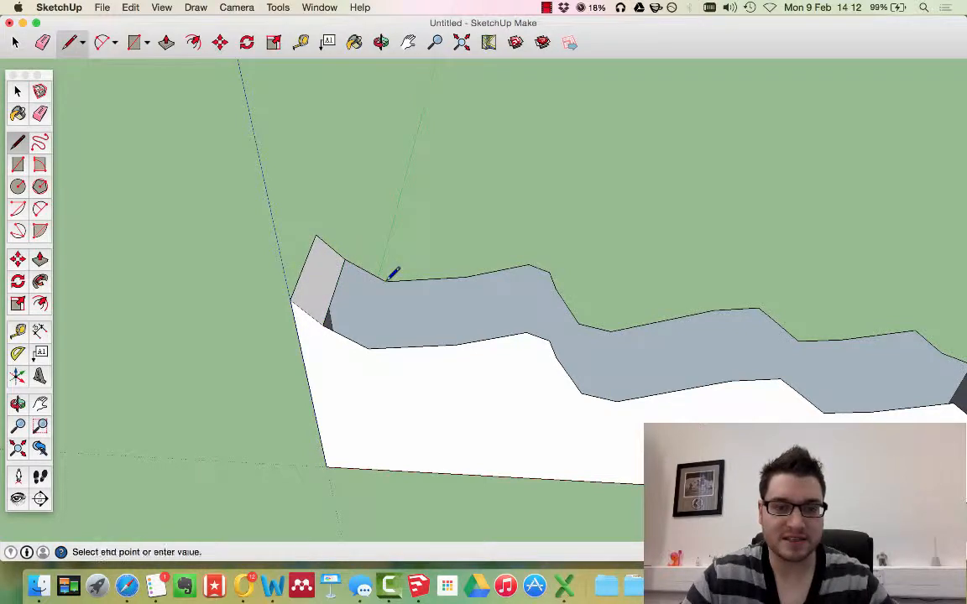
{"action": "left_click", "coordinate": [369, 345]}
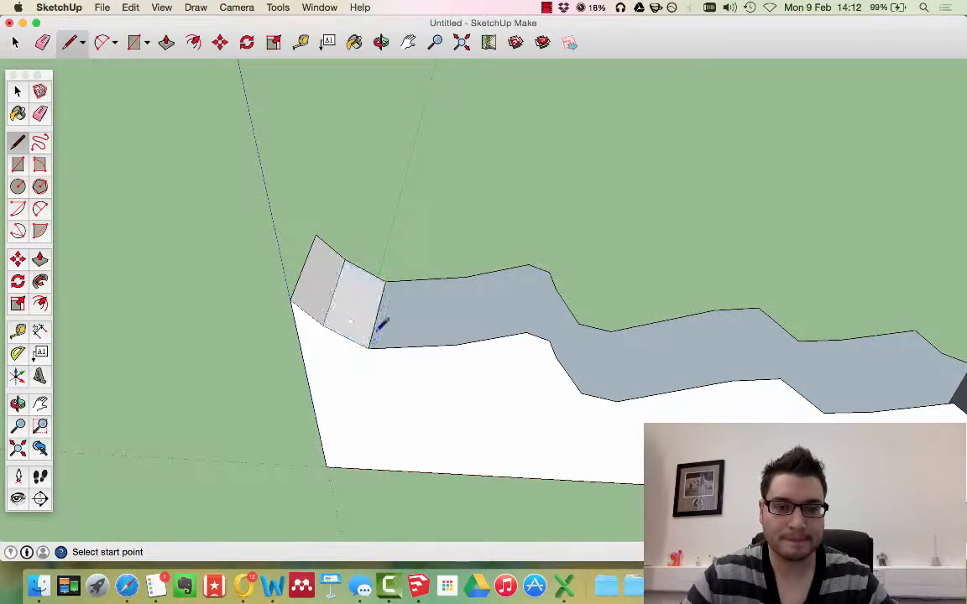
Fill four more segments of the original wall's open top with lines joining matching front and back jagged vertices, ending on the steep descent
{"action": "left_click", "coordinate": [466, 277]}
{"action": "left_click", "coordinate": [464, 337]}
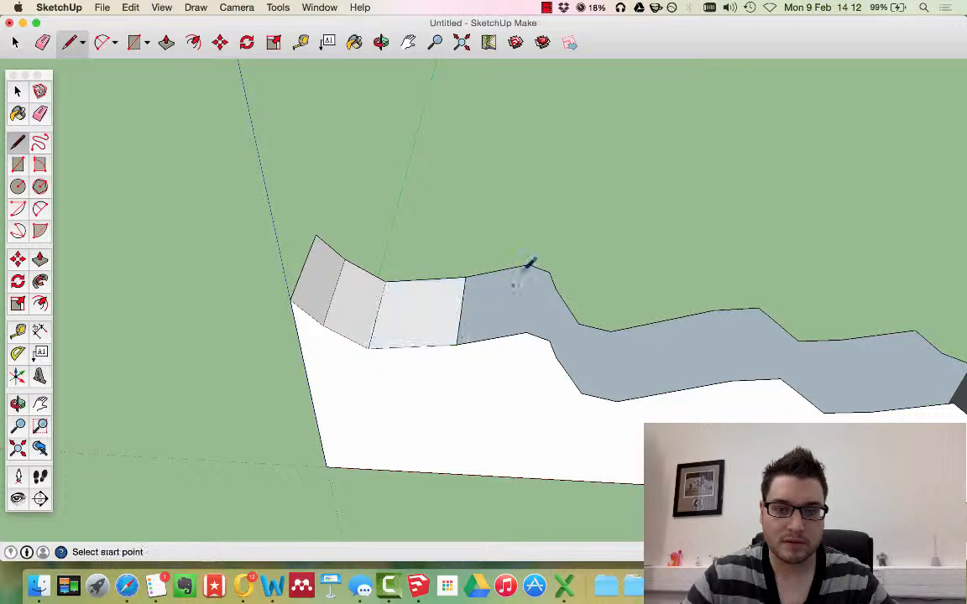
{"action": "left_click", "coordinate": [528, 265]}
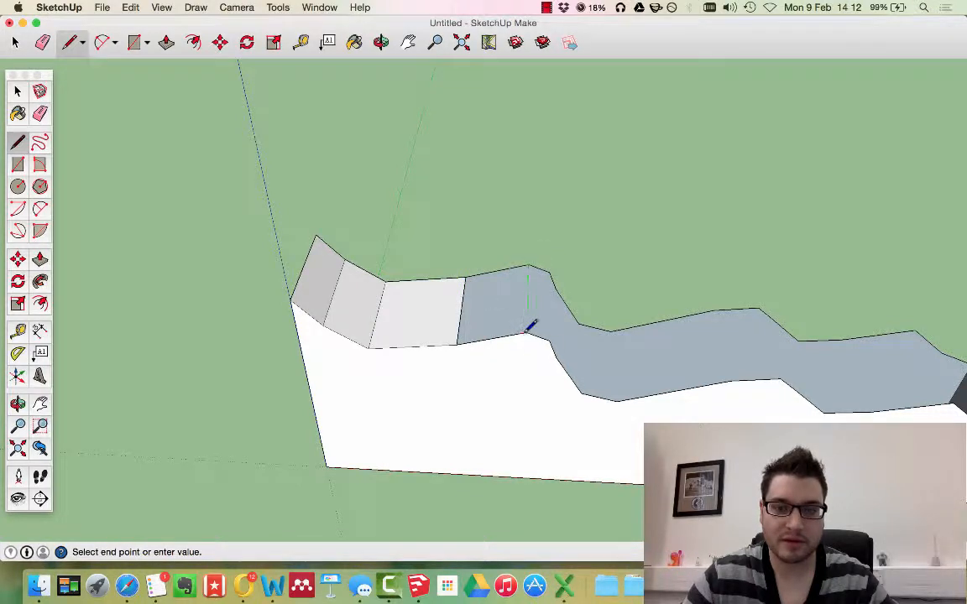
{"action": "left_click", "coordinate": [527, 332]}
{"action": "left_click", "coordinate": [554, 269]}
{"action": "left_click", "coordinate": [556, 332]}
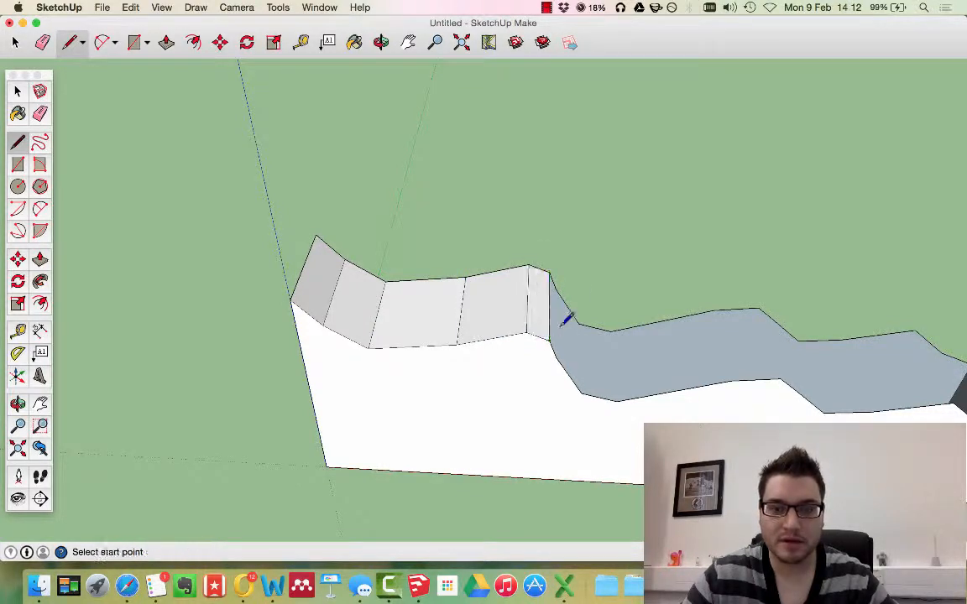
{"action": "mouse_move", "coordinate": [565, 318]}
{"action": "middle_mouse_down"}
{"action": "mouse_move", "coordinate": [575, 310]}
{"action": "mouse_move", "coordinate": [564, 287]}
{"action": "middle_mouse_up"}
{"action": "left_click", "coordinate": [555, 292]}
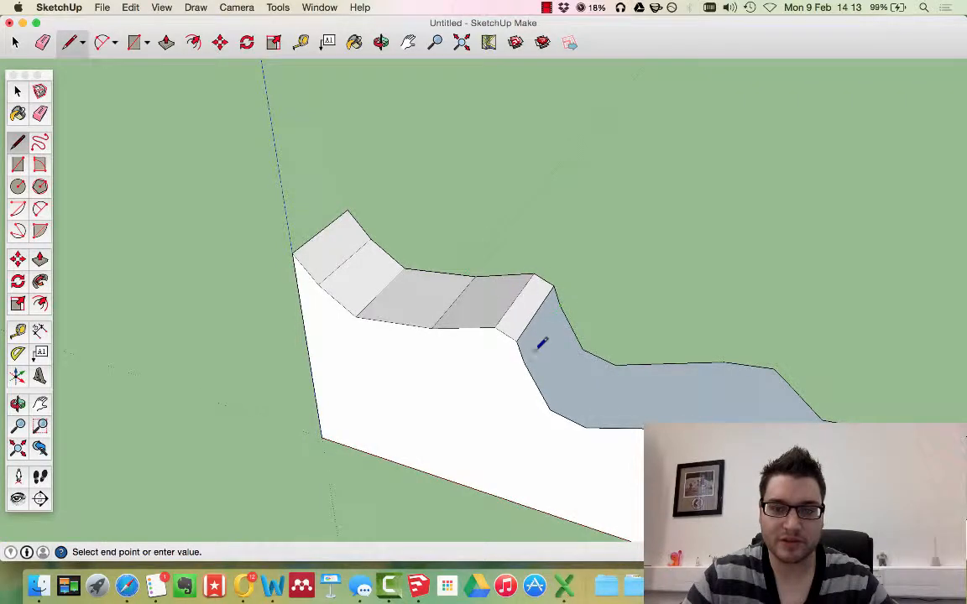
{"action": "left_click", "coordinate": [529, 356]}
{"action": "mouse_move", "coordinate": [662, 319]}
{"action": "middle_mouse_down"}
{"action": "mouse_move", "coordinate": [753, 173]}
{"action": "mouse_move", "coordinate": [811, 259]}
{"action": "mouse_move", "coordinate": [713, 277]}
{"action": "mouse_move", "coordinate": [657, 245]}
{"action": "mouse_move", "coordinate": [489, 201]}
{"action": "middle_mouse_up"}
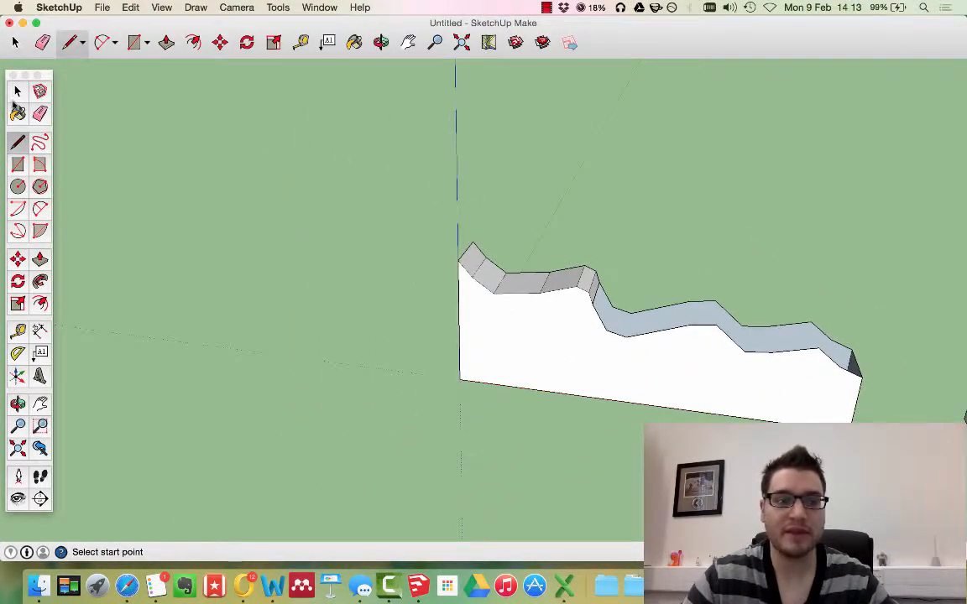
Select the whole original wall, paint it with the tan brick from the Brick and Cladding collection, and clear the selection
{"action": "left_click", "coordinate": [16, 93]}
{"action": "left_click_drag", "start_coordinate": [344, 161], "coordinate": [910, 480]}
{"action": "left_click", "coordinate": [526, 189]}
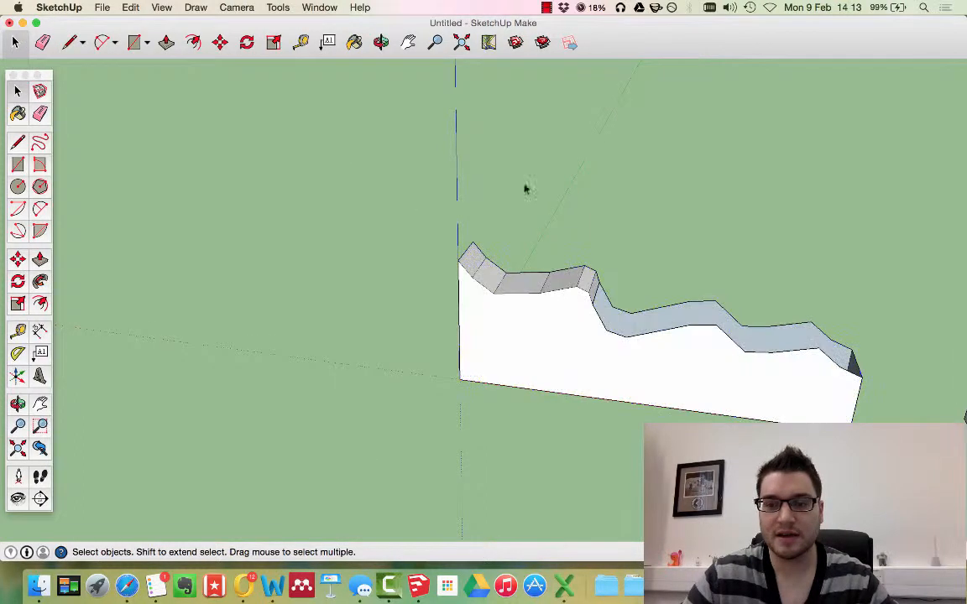
{"action": "left_click_drag", "start_coordinate": [726, 420], "coordinate": [896, 504]}
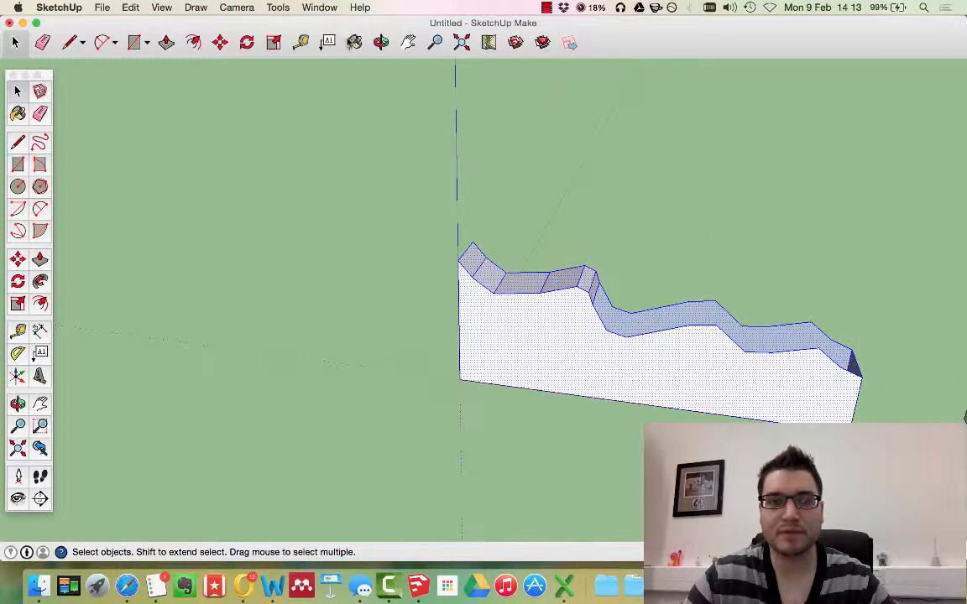
{"action": "key", "text": "b"}
{"action": "left_click", "coordinate": [239, 194]}
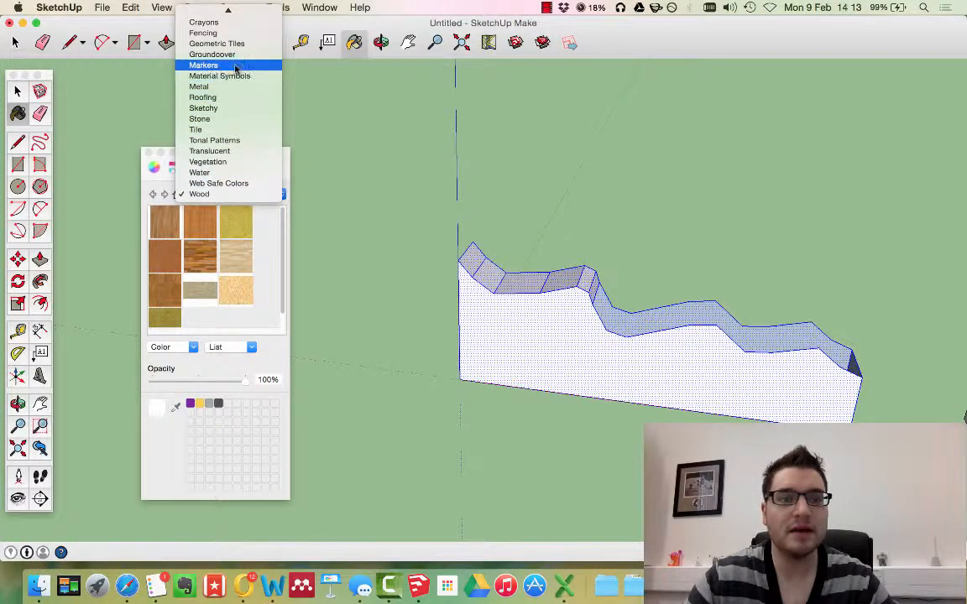
{"action": "scroll", "coordinate": [236, 69], "scroll_direction": "up", "scroll_amount": 5}
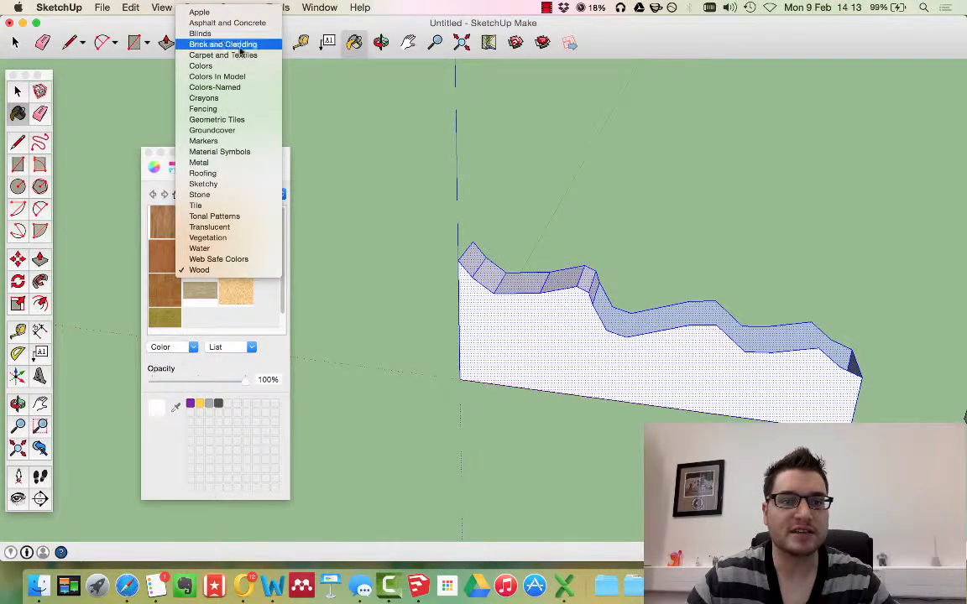
{"action": "left_click", "coordinate": [238, 44]}
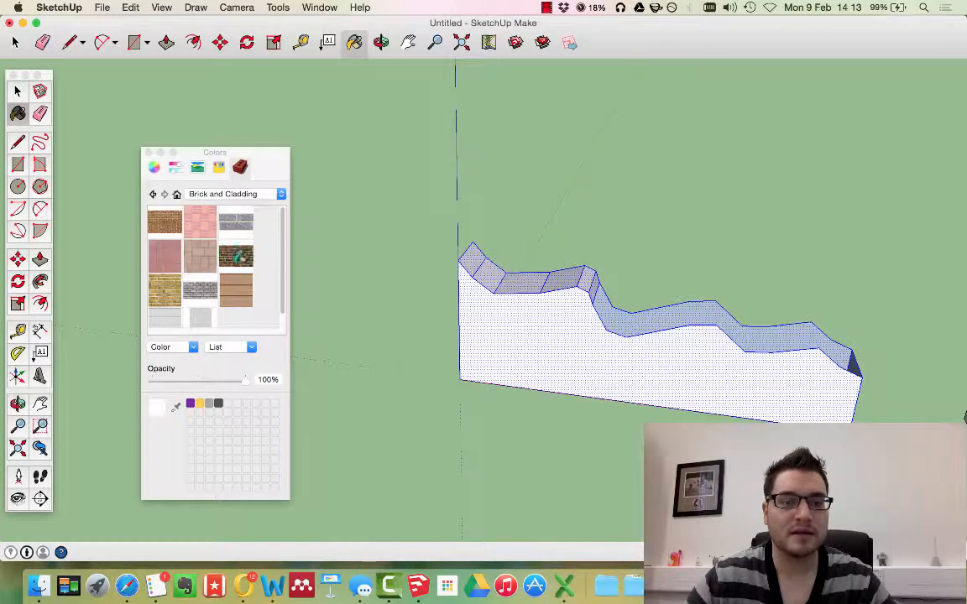
{"action": "left_click", "coordinate": [167, 288]}
{"action": "left_click", "coordinate": [541, 313]}
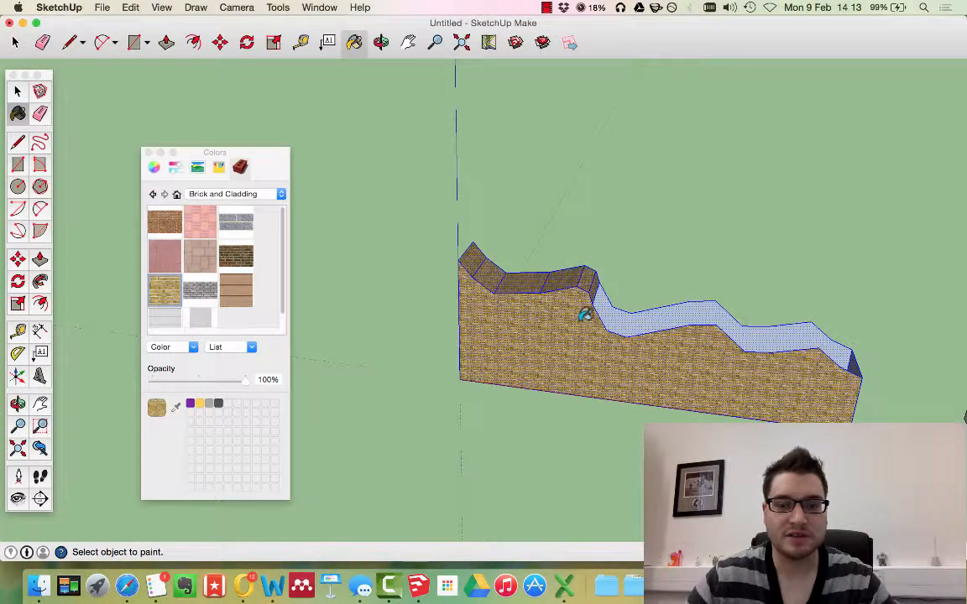
{"action": "left_click", "coordinate": [17, 90]}
{"action": "left_click", "coordinate": [721, 245]}
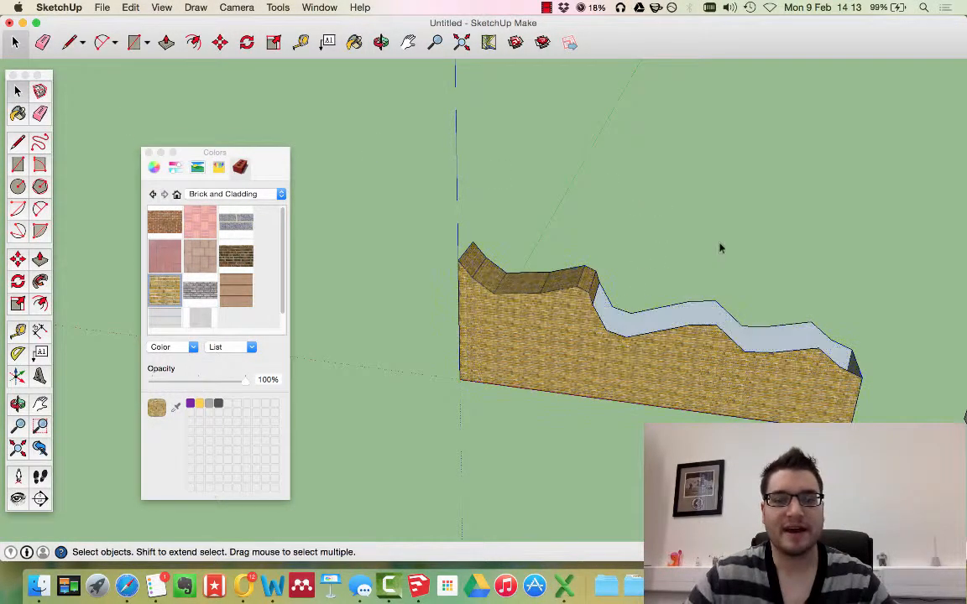
Paint the duplicate wall's front, back and origin-side end faces below the jagged line with the same tan brick
{"action": "middle_click_drag", "start_coordinate": [721, 246], "coordinate": [759, 231]}
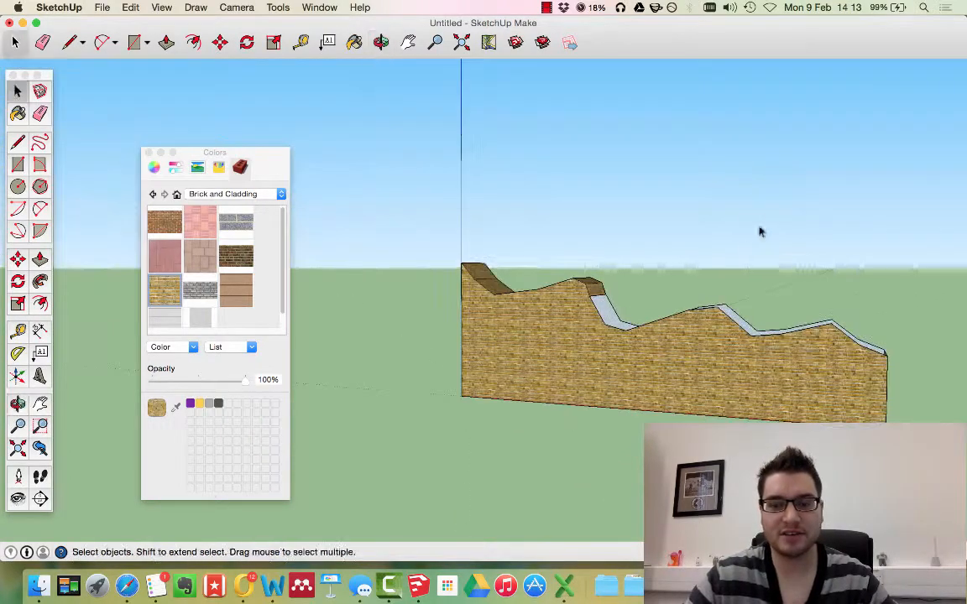
{"action": "scroll", "coordinate": [760, 231], "scroll_direction": "down", "scroll_amount": 2}
{"action": "scroll", "coordinate": [714, 312], "scroll_direction": "up", "scroll_amount": 3}
{"action": "middle_click_drag", "start_coordinate": [715, 312], "coordinate": [781, 274]}
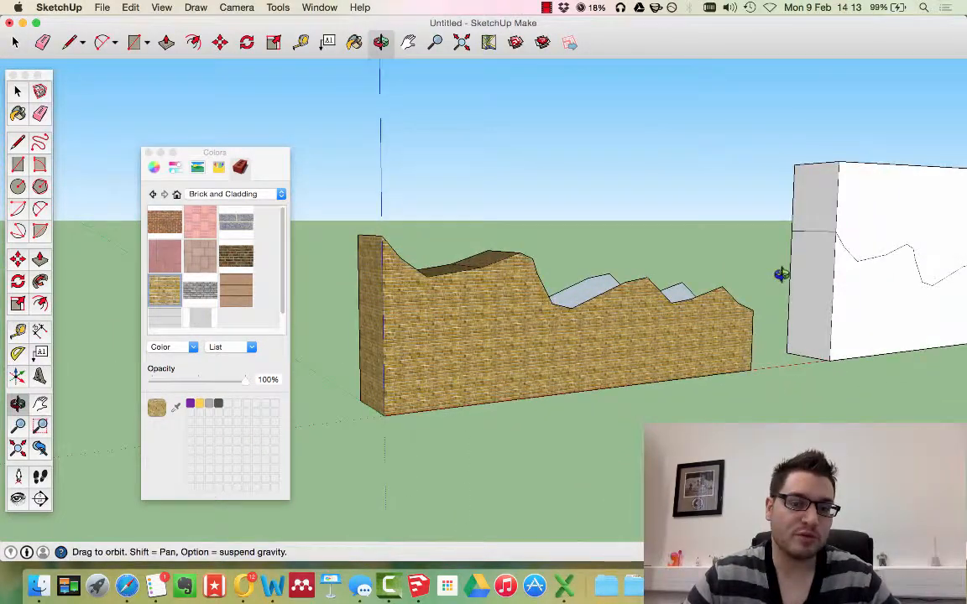
{"action": "scroll", "coordinate": [612, 260], "scroll_direction": "down", "scroll_amount": 3}
{"action": "middle_click_drag", "start_coordinate": [612, 260], "coordinate": [681, 252]}
{"action": "middle_click_drag", "start_coordinate": [752, 224], "coordinate": [680, 289]}
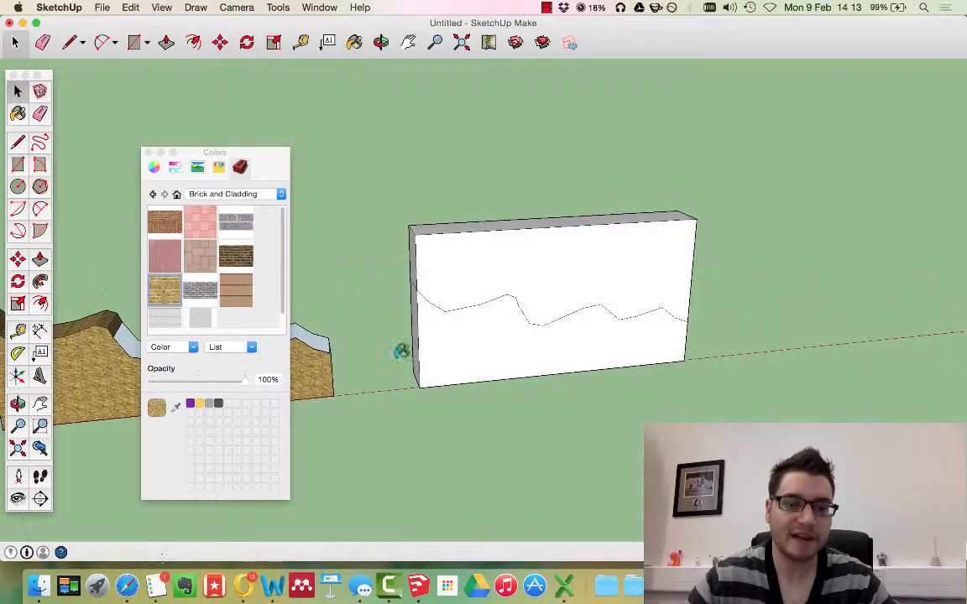
{"action": "key", "text": "b"}
{"action": "left_click", "coordinate": [453, 339]}
{"action": "mouse_move", "coordinate": [405, 333]}
{"action": "middle_mouse_down"}
{"action": "mouse_move", "coordinate": [601, 347]}
{"action": "mouse_move", "coordinate": [447, 319]}
{"action": "mouse_move", "coordinate": [803, 352]}
{"action": "mouse_move", "coordinate": [439, 356]}
{"action": "middle_mouse_up"}
{"action": "left_click", "coordinate": [423, 328]}
{"action": "left_click", "coordinate": [440, 355]}
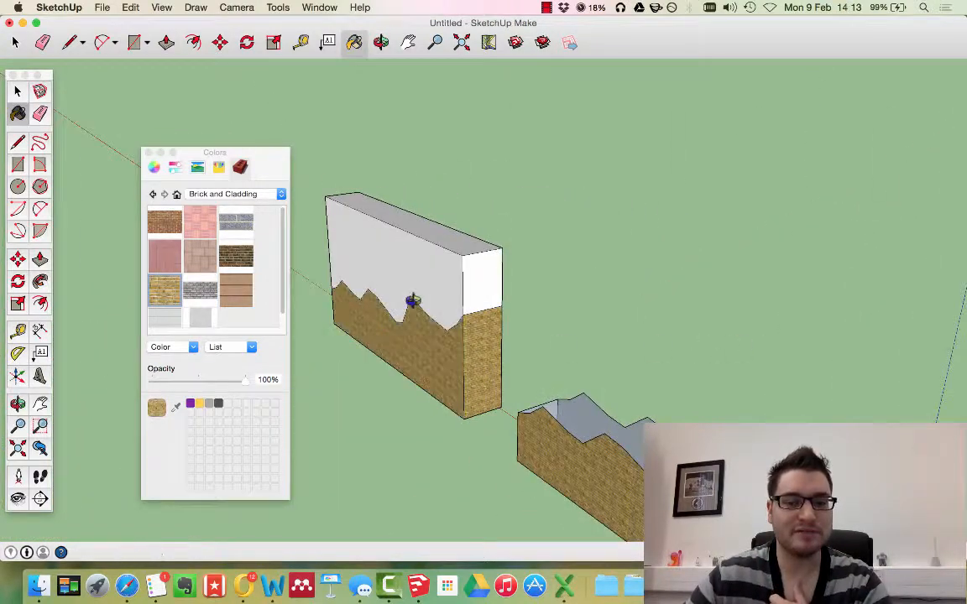
Paint the lower part of the duplicate wall's far end face with the tan brick
{"action": "mouse_move", "coordinate": [412, 299]}
{"action": "middle_mouse_down"}
{"action": "mouse_move", "coordinate": [414, 380]}
{"action": "mouse_move", "coordinate": [768, 341]}
{"action": "middle_mouse_up"}
{"action": "left_click", "coordinate": [552, 446]}
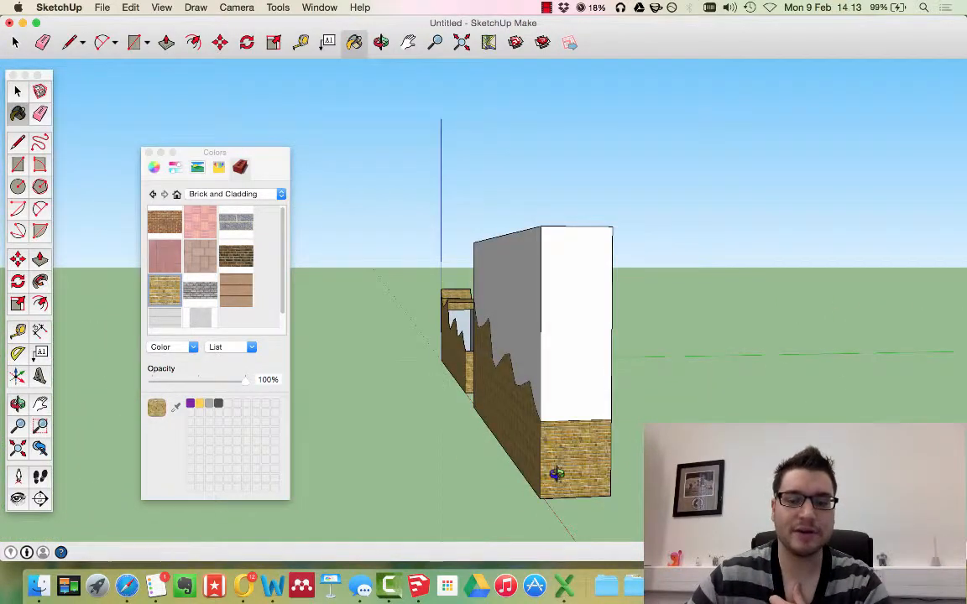
{"action": "mouse_move", "coordinate": [554, 457]}
{"action": "middle_mouse_down"}
{"action": "mouse_move", "coordinate": [593, 345]}
{"action": "mouse_move", "coordinate": [595, 254]}
{"action": "middle_mouse_up"}
{"action": "left_click", "coordinate": [596, 254]}
{"action": "mouse_move", "coordinate": [658, 264]}
{"action": "middle_mouse_down"}
{"action": "mouse_move", "coordinate": [360, 503]}
{"action": "mouse_move", "coordinate": [611, 352]}
{"action": "mouse_move", "coordinate": [921, 394]}
{"action": "mouse_move", "coordinate": [672, 387]}
{"action": "mouse_move", "coordinate": [659, 350]}
{"action": "middle_mouse_up"}
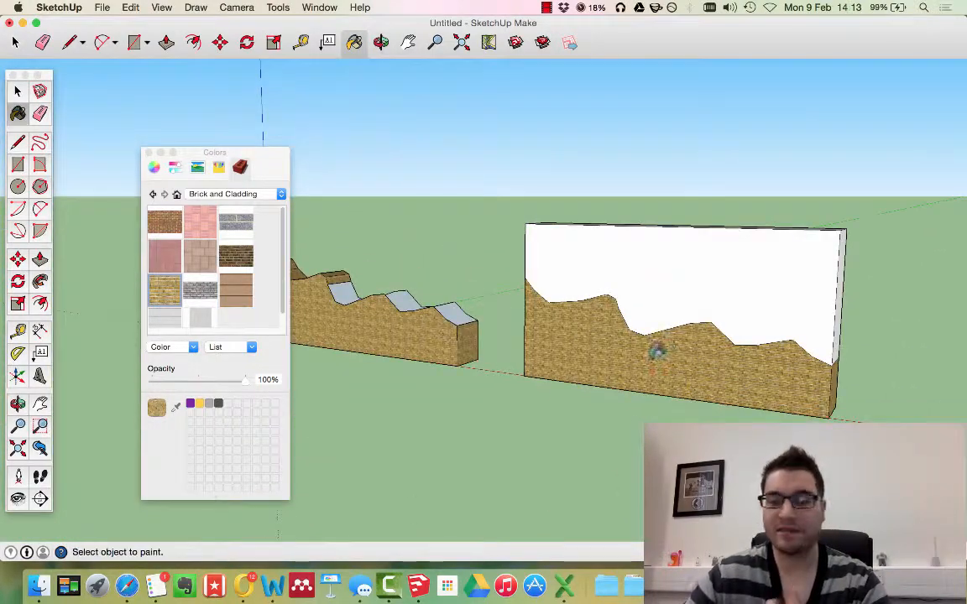
Switch the materials to the Translucent collection and undo the stray brick fill on the duplicate wall's upper front face
{"action": "left_click", "coordinate": [237, 194]}
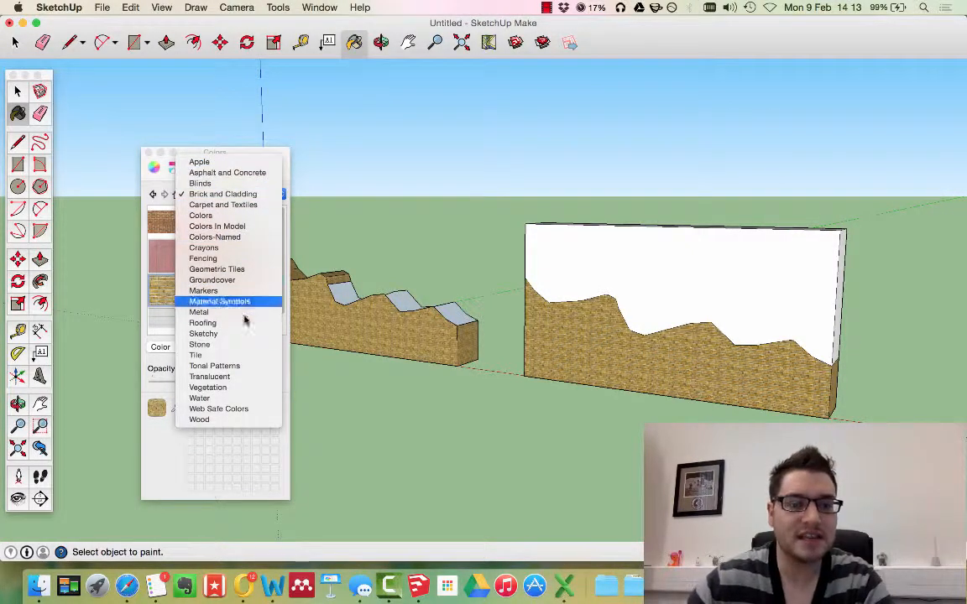
{"action": "left_click", "coordinate": [251, 376]}
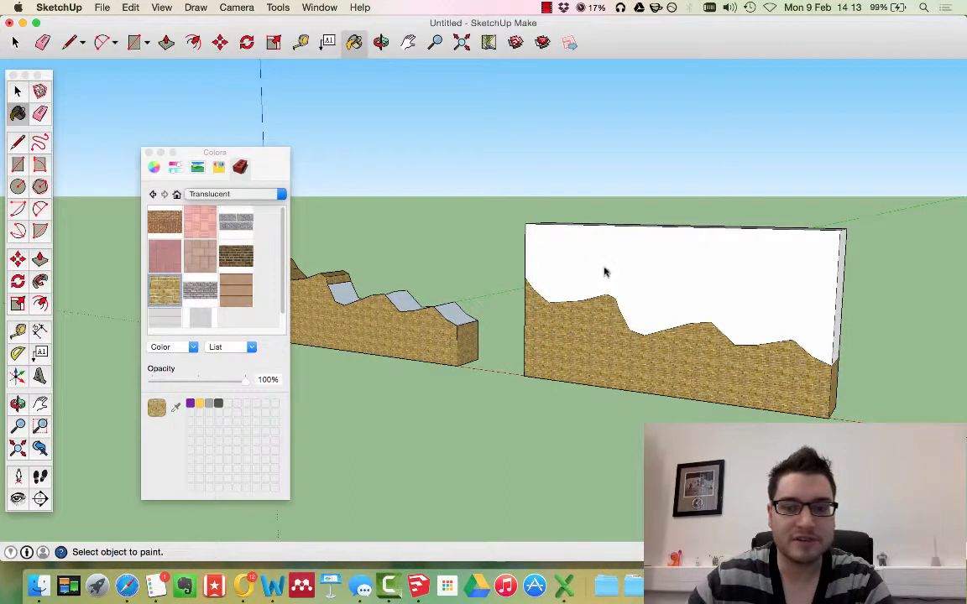
{"action": "left_click", "coordinate": [587, 256]}
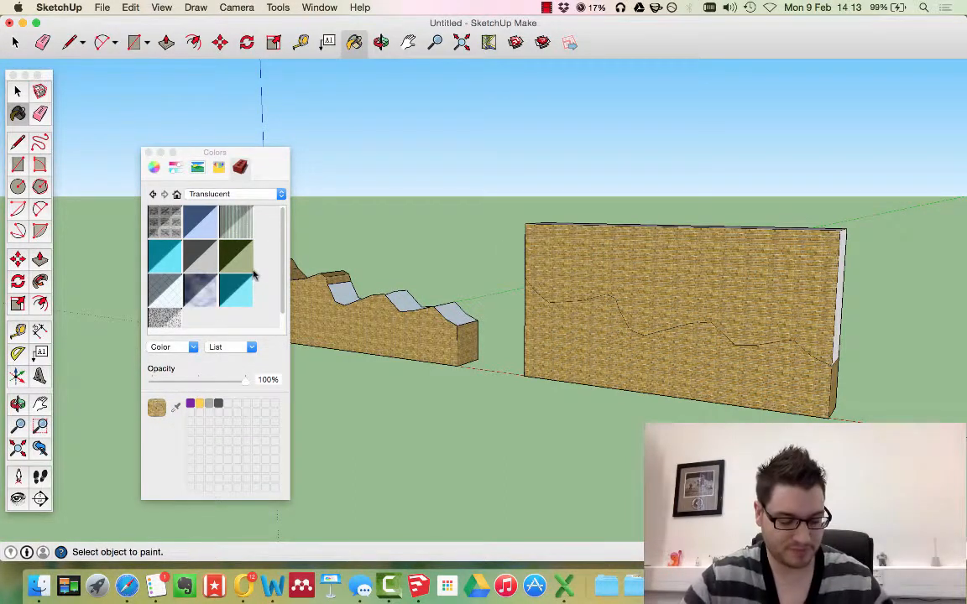
{"action": "key", "text": "super+z"}
Try the teal translucent material on the duplicate wall's upper front face
{"action": "left_click", "coordinate": [165, 262]}
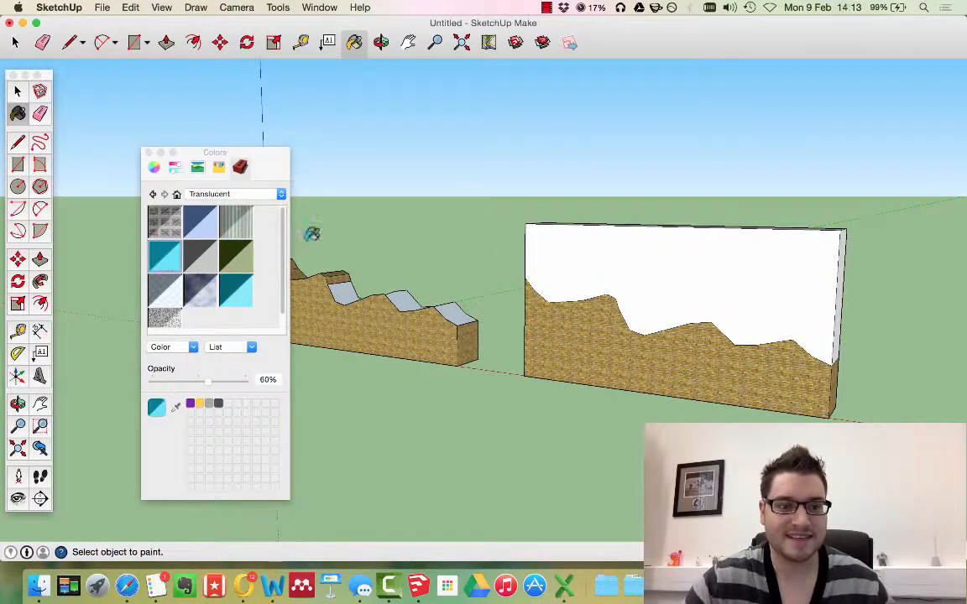
{"action": "left_click", "coordinate": [652, 265]}
{"action": "mouse_move", "coordinate": [416, 295]}
{"action": "middle_mouse_down"}
{"action": "mouse_move", "coordinate": [675, 317]}
{"action": "mouse_move", "coordinate": [259, 245]}
{"action": "middle_mouse_up"}
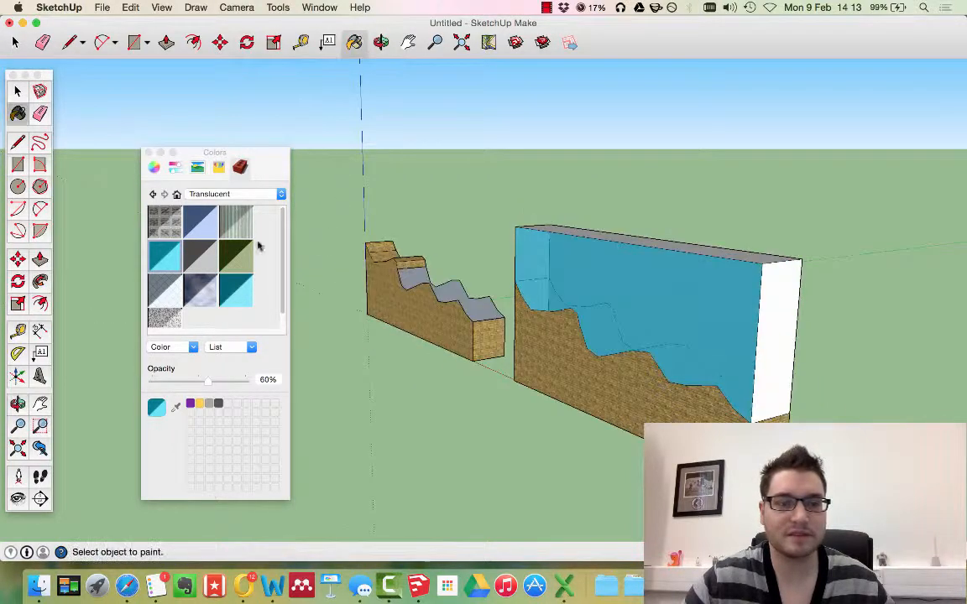
Paint the duplicate wall's front, end, top and back faces above the jagged line with the translucent blue material
{"action": "left_click", "coordinate": [200, 220]}
{"action": "left_click", "coordinate": [671, 265]}
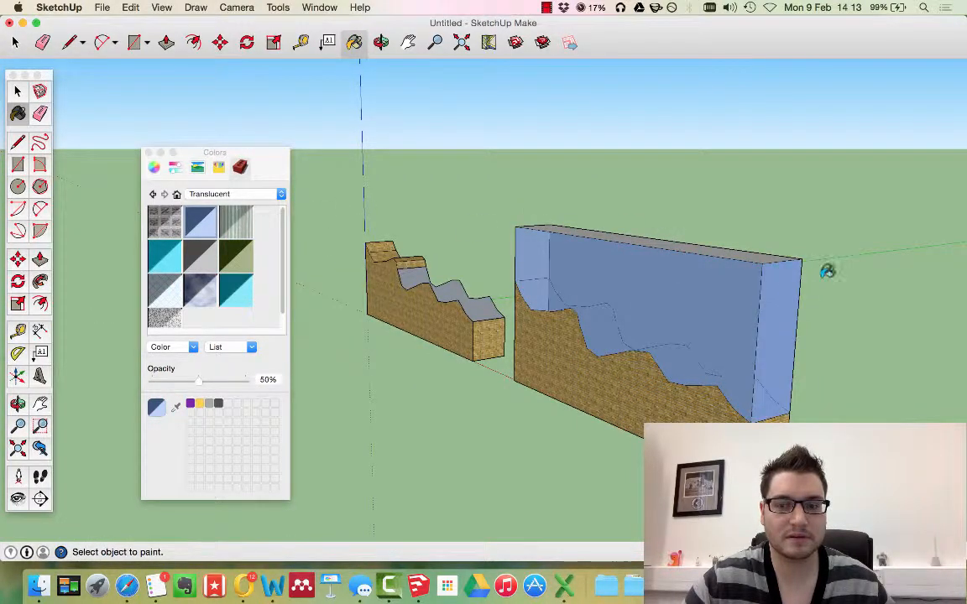
{"action": "middle_click_drag", "start_coordinate": [827, 269], "coordinate": [452, 260]}
{"action": "left_click", "coordinate": [452, 260]}
{"action": "left_click", "coordinate": [460, 282]}
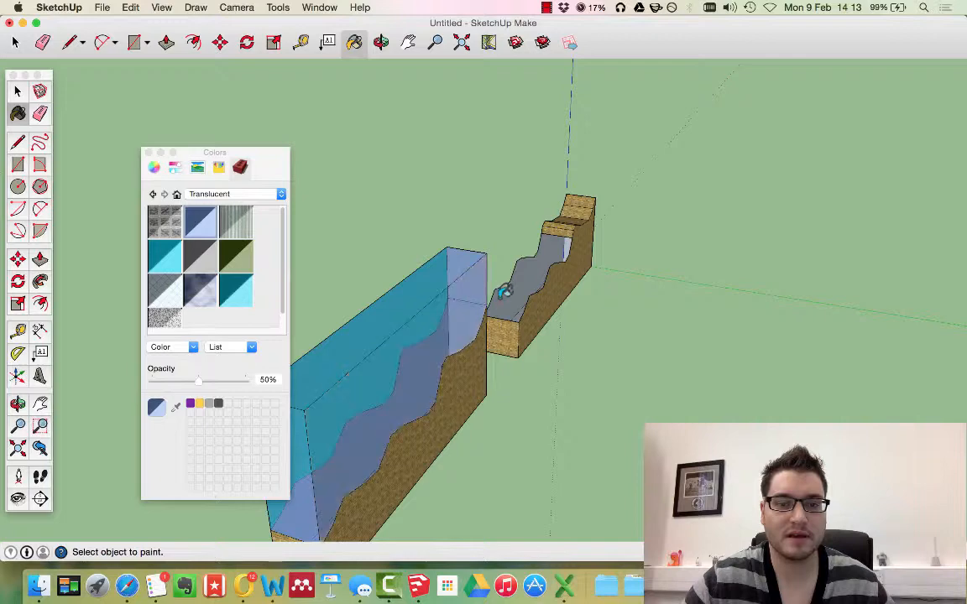
{"action": "mouse_move", "coordinate": [502, 287]}
{"action": "middle_mouse_down"}
{"action": "mouse_move", "coordinate": [453, 257]}
{"action": "mouse_move", "coordinate": [459, 244]}
{"action": "mouse_move", "coordinate": [386, 272]}
{"action": "mouse_move", "coordinate": [438, 246]}
{"action": "mouse_move", "coordinate": [604, 289]}
{"action": "mouse_move", "coordinate": [732, 254]}
{"action": "mouse_move", "coordinate": [555, 287]}
{"action": "mouse_move", "coordinate": [438, 275]}
{"action": "mouse_move", "coordinate": [395, 344]}
{"action": "mouse_move", "coordinate": [681, 239]}
{"action": "mouse_move", "coordinate": [815, 231]}
{"action": "middle_mouse_up"}
{"action": "mouse_move", "coordinate": [619, 259]}
{"action": "middle_mouse_down"}
{"action": "mouse_move", "coordinate": [422, 384]}
{"action": "mouse_move", "coordinate": [461, 360]}
{"action": "mouse_move", "coordinate": [690, 322]}
{"action": "mouse_move", "coordinate": [559, 341]}
{"action": "middle_mouse_up"}
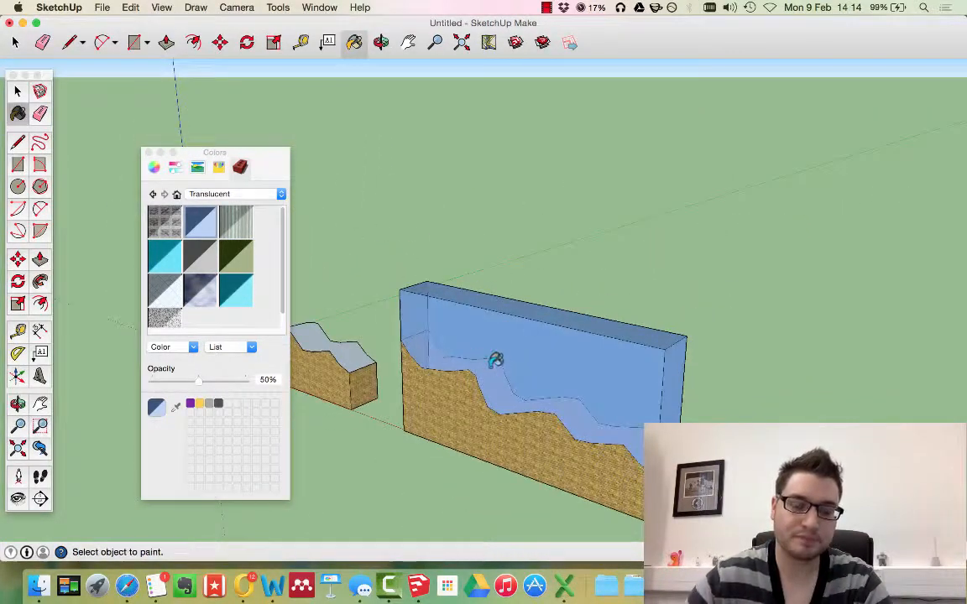
Close the materials window and erase the duplicate wall's front top edge to remove its upper front and top glass faces
{"action": "left_click", "coordinate": [148, 154]}
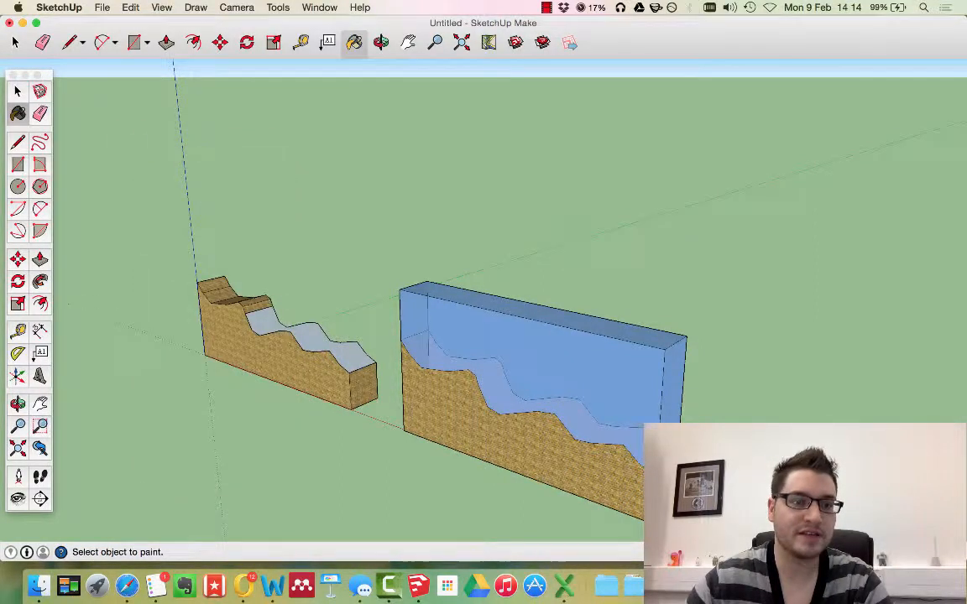
{"action": "left_click", "coordinate": [40, 113]}
{"action": "mouse_move", "coordinate": [537, 231]}
{"action": "middle_mouse_down"}
{"action": "mouse_move", "coordinate": [434, 250]}
{"action": "mouse_move", "coordinate": [510, 292]}
{"action": "middle_mouse_up"}
{"action": "left_click", "coordinate": [506, 318]}
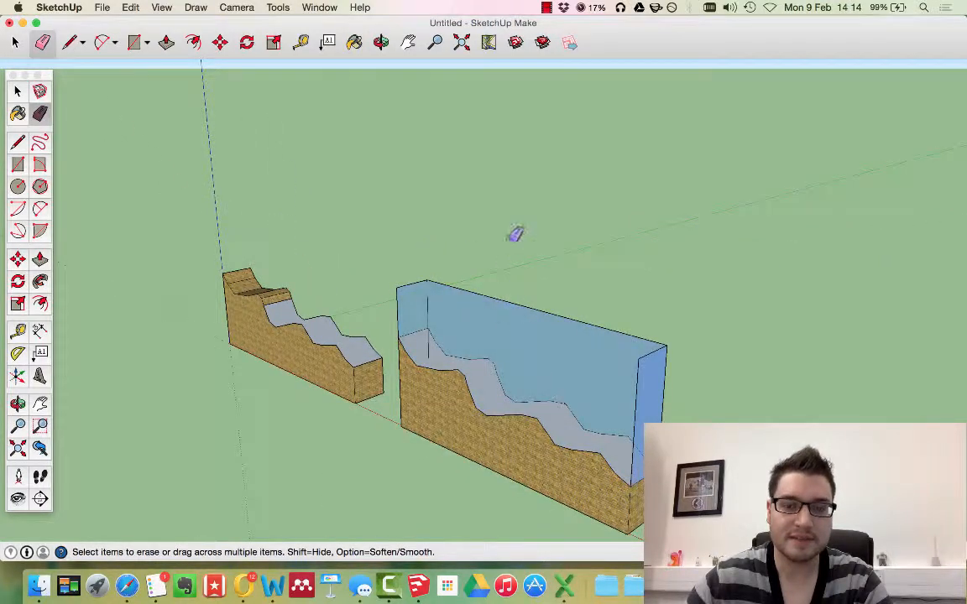
Fill the first four segments between brick and glass on the duplicate wall with lines joining matching front and back jagged vertices
{"action": "middle_click_drag", "start_coordinate": [515, 234], "coordinate": [502, 366]}
{"action": "scroll", "coordinate": [464, 354], "scroll_direction": "up", "scroll_amount": 5}
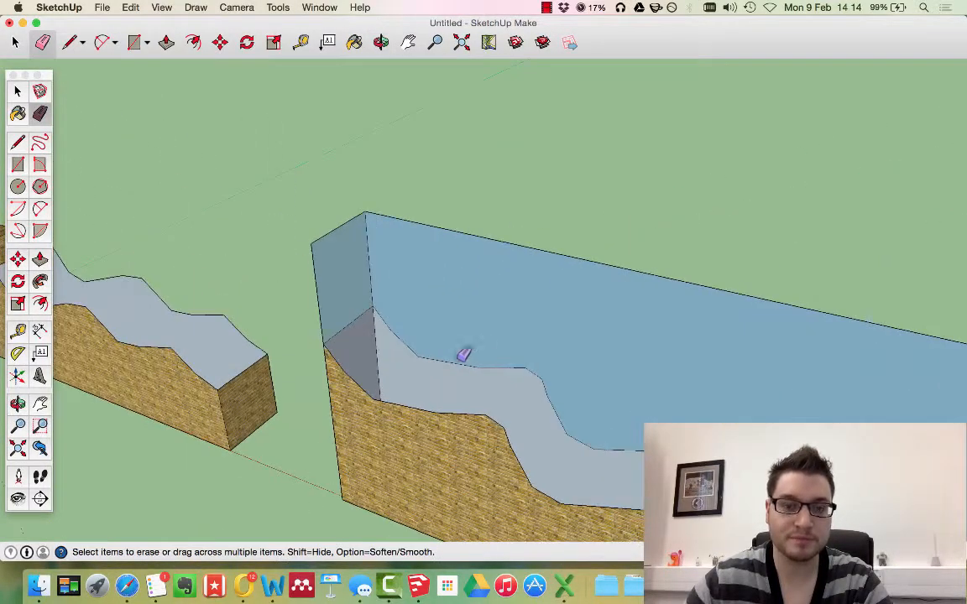
{"action": "scroll", "coordinate": [464, 354], "scroll_direction": "up", "scroll_amount": 3}
{"action": "key", "text": "l"}
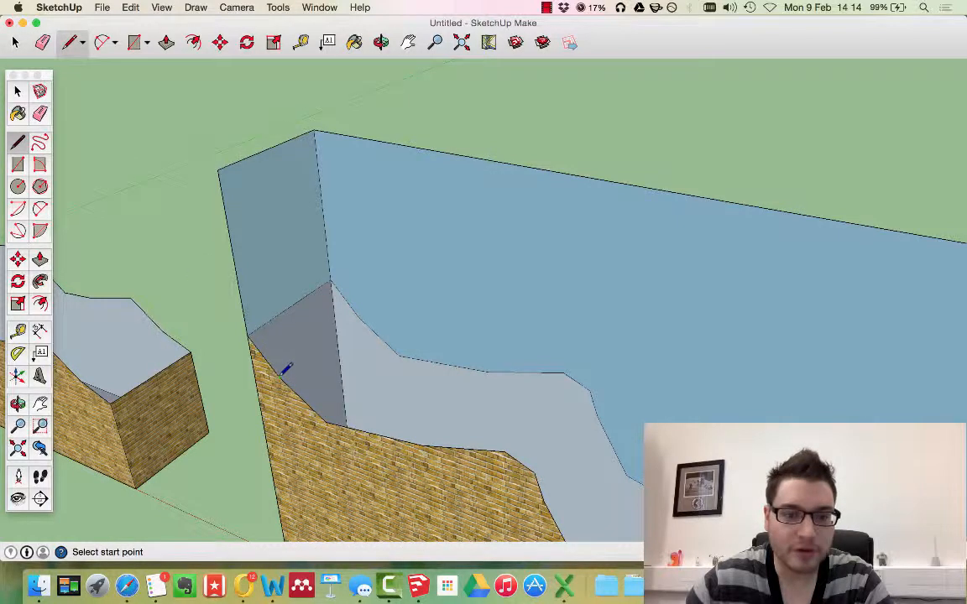
{"action": "left_click", "coordinate": [283, 374]}
{"action": "left_click", "coordinate": [358, 317]}
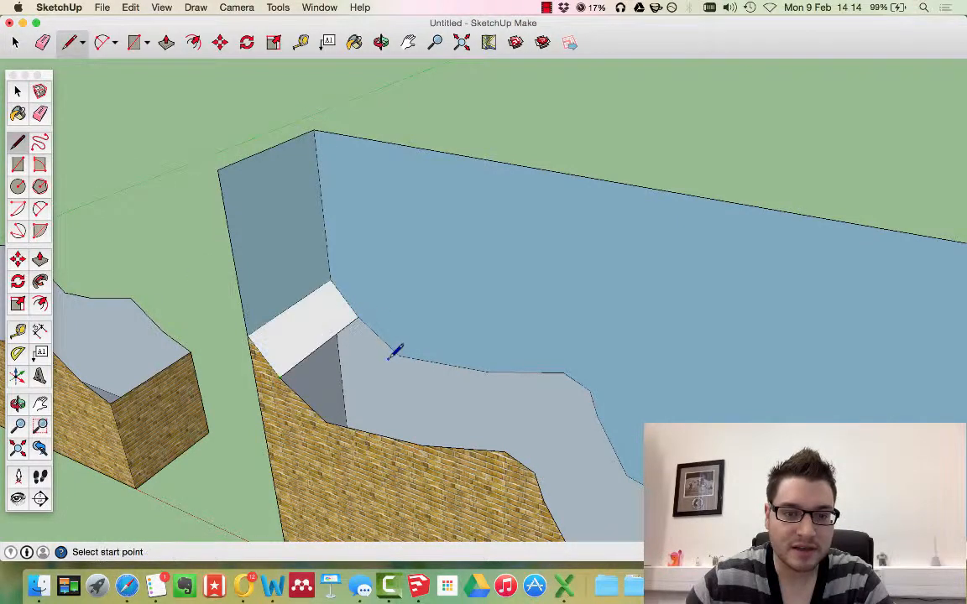
{"action": "left_click", "coordinate": [401, 355]}
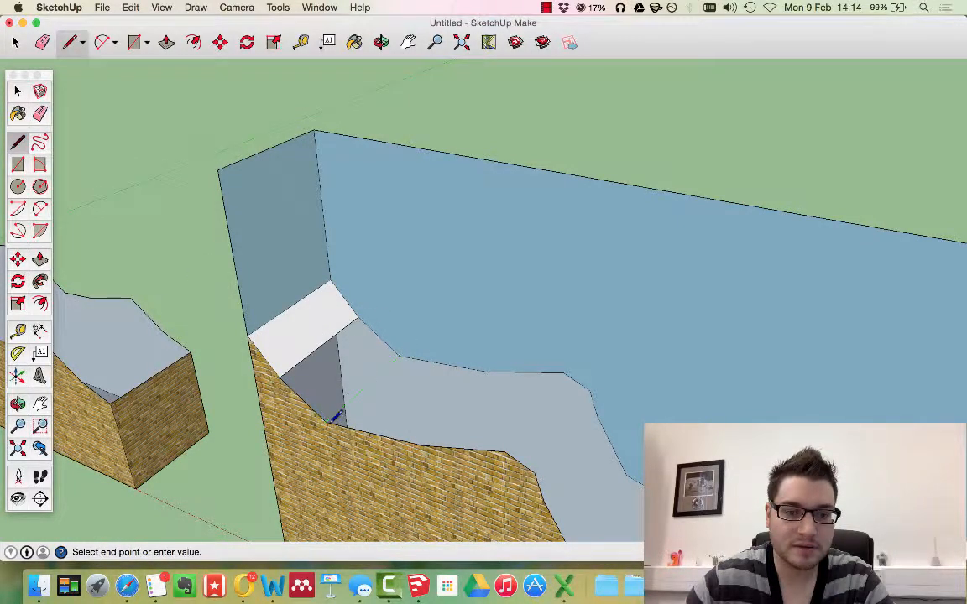
{"action": "left_click", "coordinate": [330, 422]}
{"action": "left_click", "coordinate": [487, 370]}
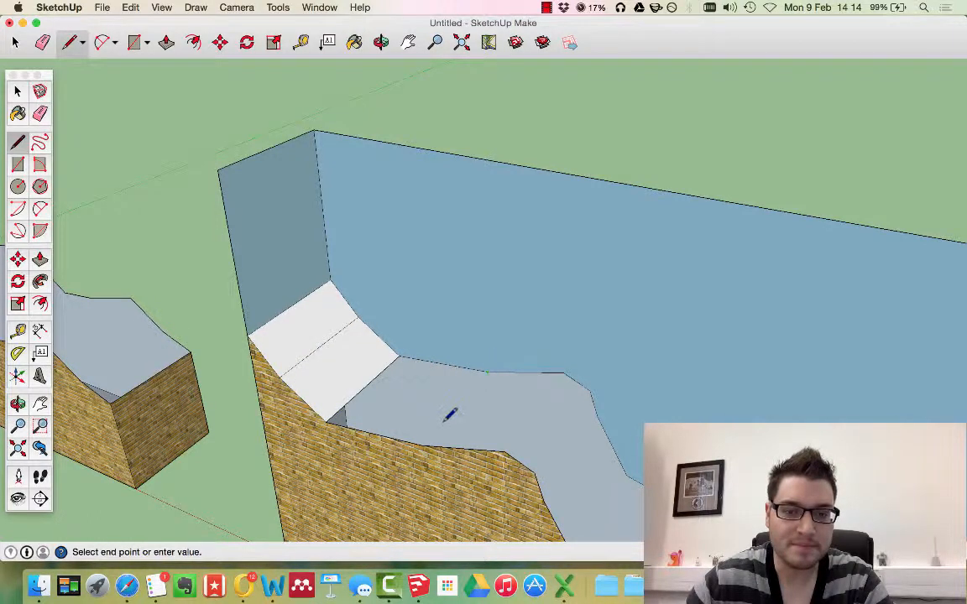
{"action": "left_click", "coordinate": [428, 443]}
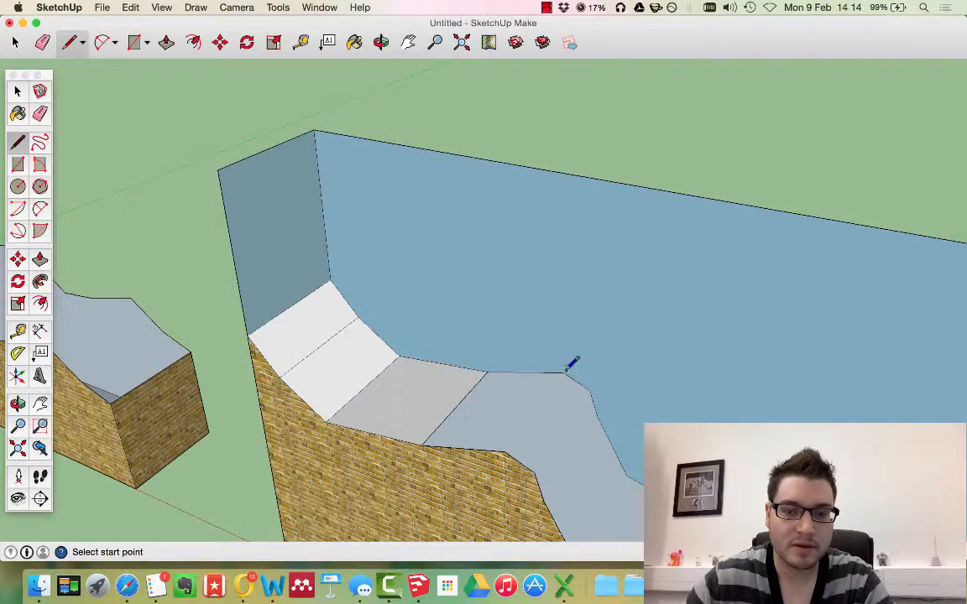
{"action": "left_click", "coordinate": [566, 371]}
{"action": "left_click", "coordinate": [506, 452]}
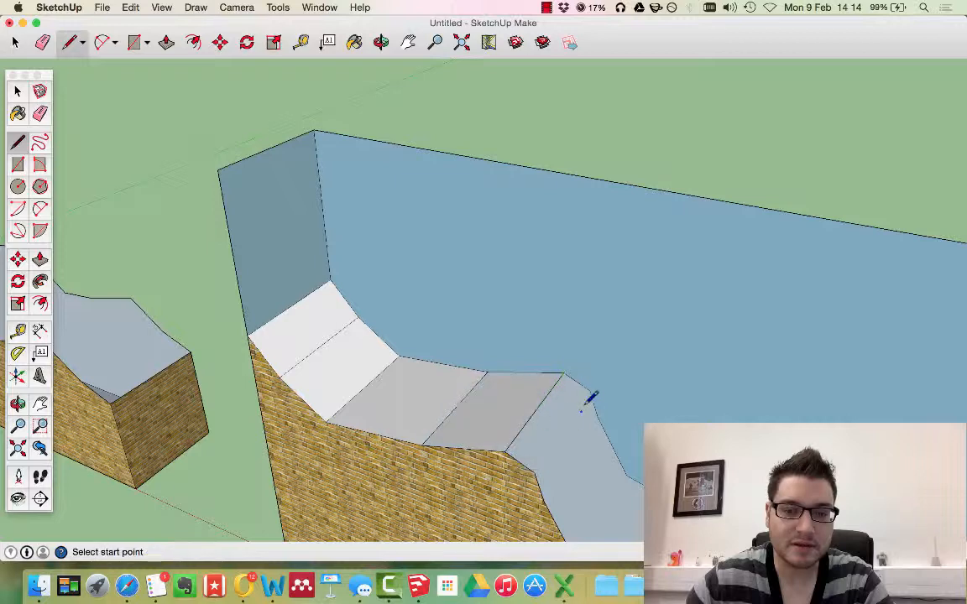
Fill the next four segments between brick and glass on the duplicate wall with lines joining matching front and back jagged vertices
{"action": "left_click", "coordinate": [590, 389]}
{"action": "left_click", "coordinate": [534, 472]}
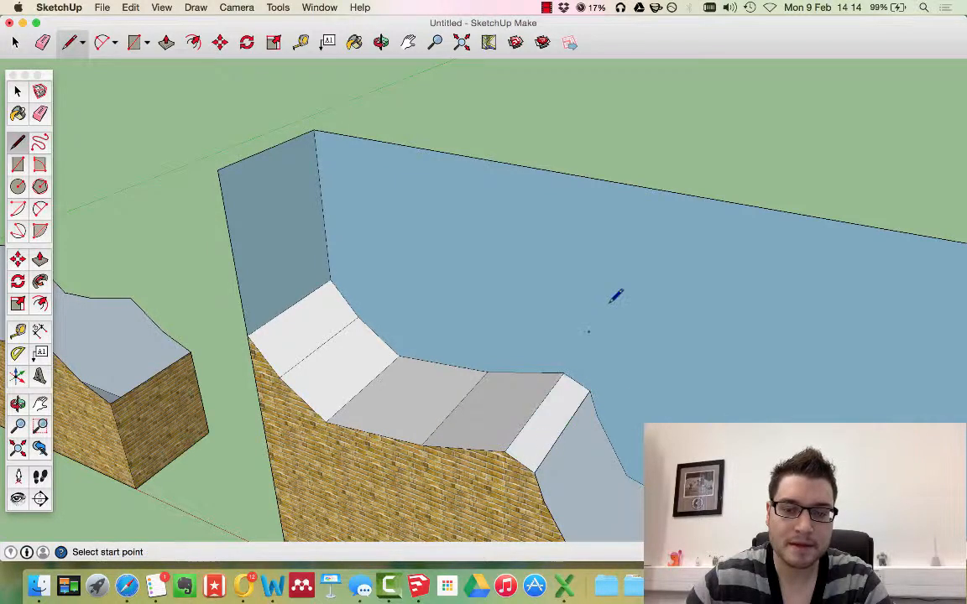
{"action": "scroll", "coordinate": [609, 303], "scroll_direction": "down", "scroll_amount": 4}
{"action": "scroll", "coordinate": [554, 361], "scroll_direction": "down", "scroll_amount": 2}
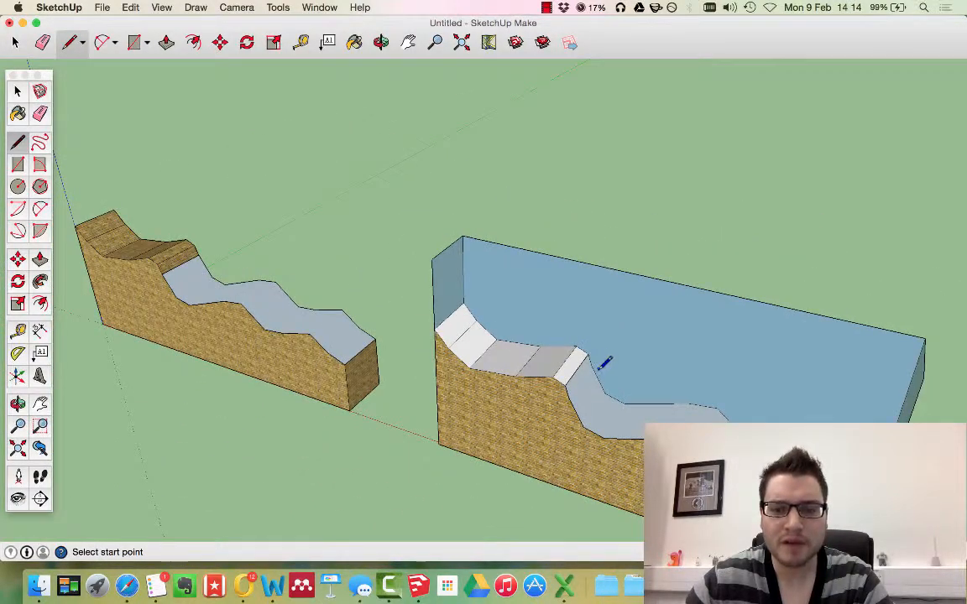
{"action": "scroll", "coordinate": [600, 363], "scroll_direction": "up", "scroll_amount": 2}
{"action": "left_click", "coordinate": [588, 363]}
{"action": "left_click", "coordinate": [552, 416]}
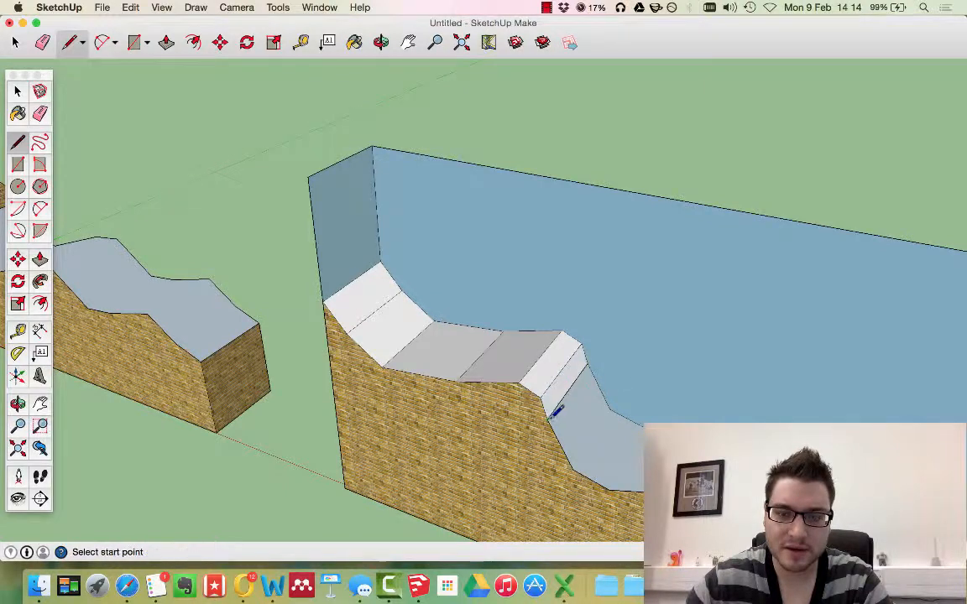
{"action": "left_click", "coordinate": [612, 407]}
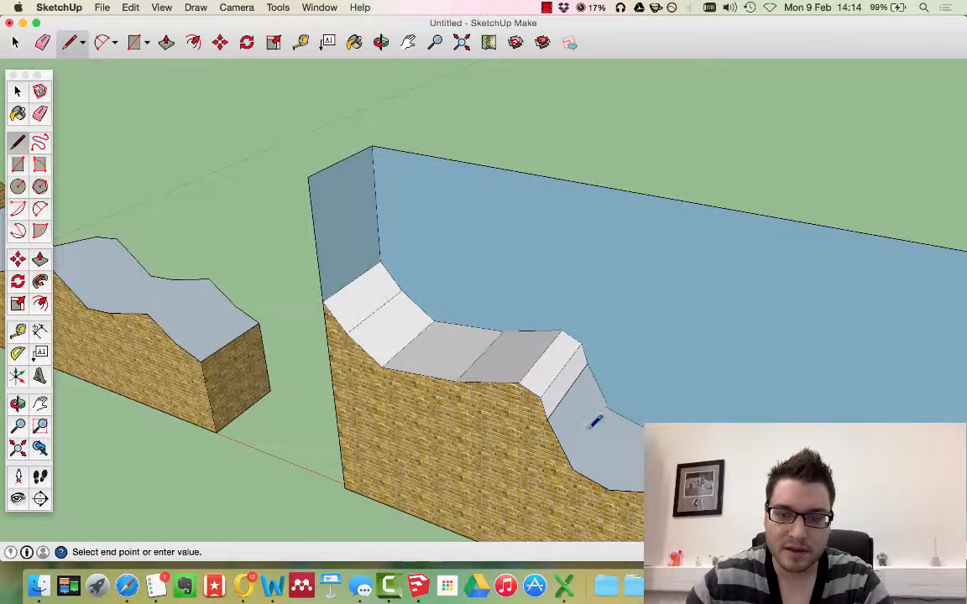
{"action": "left_click", "coordinate": [574, 468]}
{"action": "left_click", "coordinate": [645, 423]}
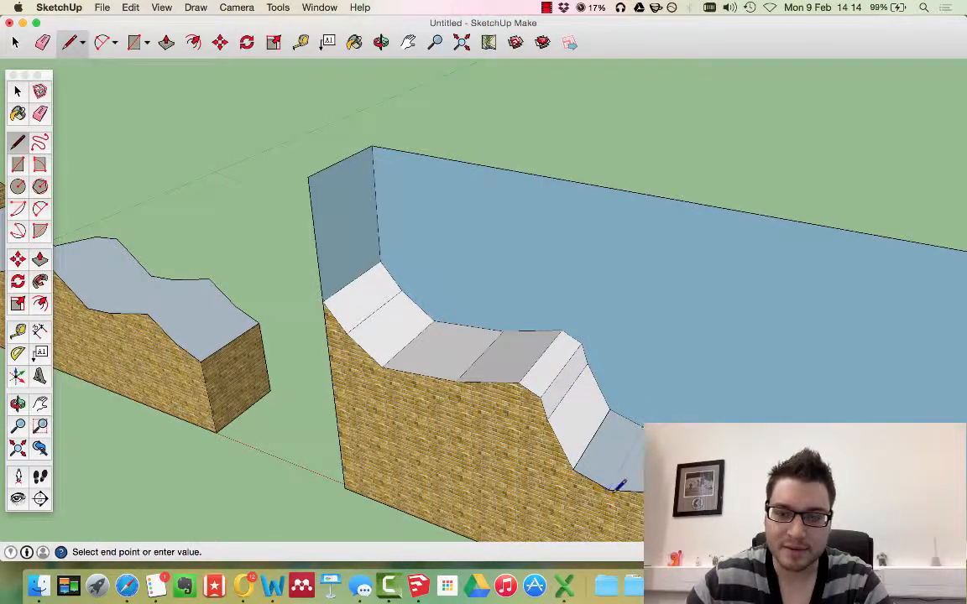
{"action": "left_click", "coordinate": [613, 487]}
Erase the edges of the duplicate wall's brick part to remove its faces below the jagged line
{"action": "middle_click_drag", "start_coordinate": [614, 486], "coordinate": [375, 270]}
{"action": "left_click", "coordinate": [39, 113]}
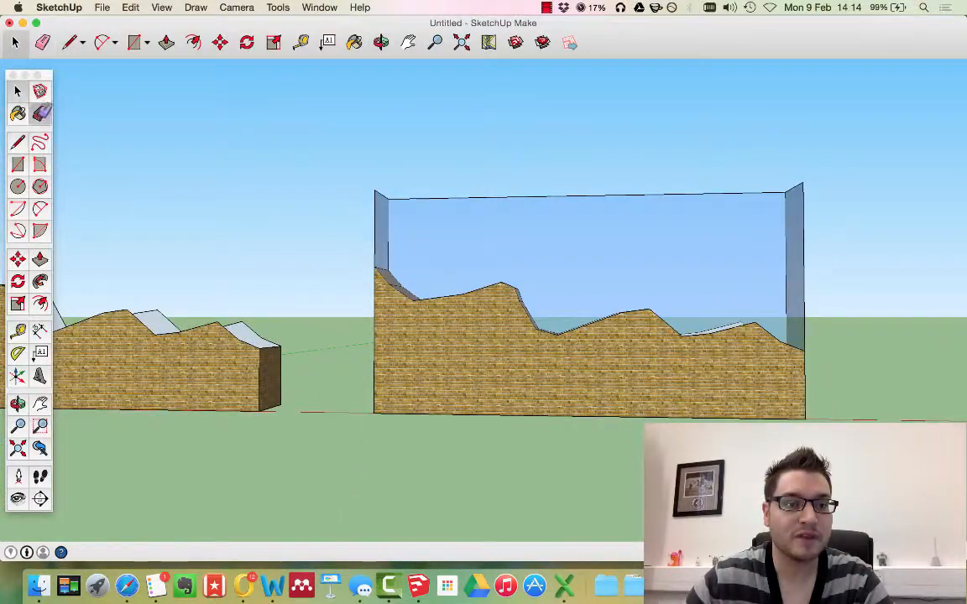
{"action": "mouse_move", "coordinate": [366, 359]}
{"action": "left_mouse_down"}
{"action": "mouse_move", "coordinate": [392, 389]}
{"action": "mouse_move", "coordinate": [624, 409]}
{"action": "left_mouse_up"}
{"action": "left_click", "coordinate": [386, 385]}
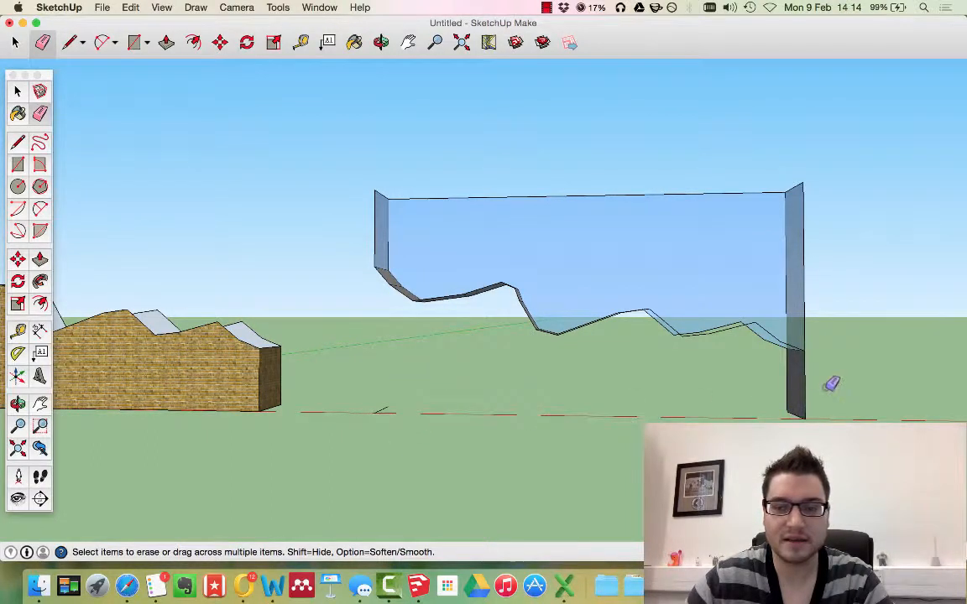
{"action": "left_click", "coordinate": [803, 415]}
{"action": "left_click", "coordinate": [802, 396]}
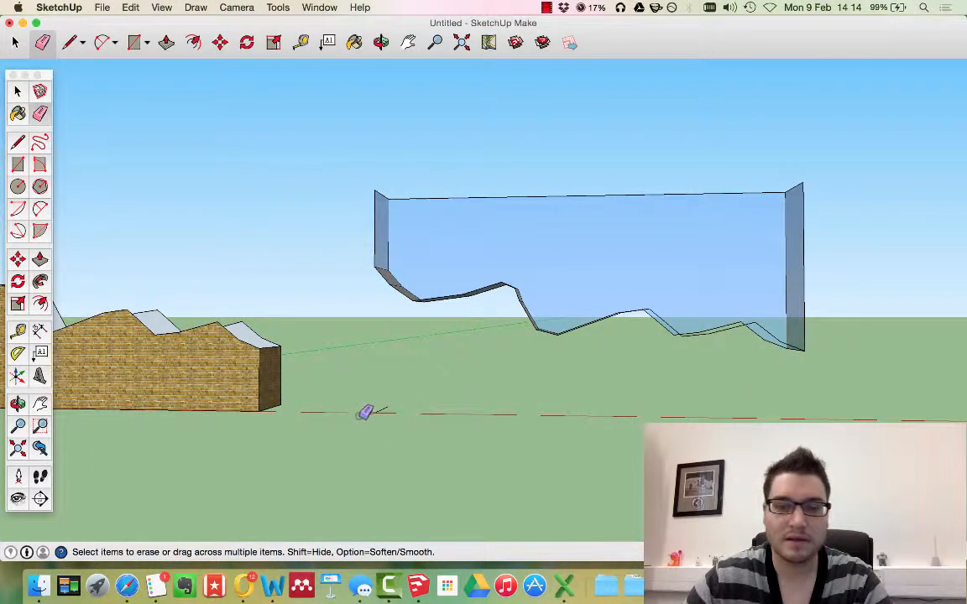
Fill two more underside segments of the glass part with lines joining its front and back jagged vertices
{"action": "mouse_move", "coordinate": [552, 330]}
{"action": "middle_mouse_down"}
{"action": "mouse_move", "coordinate": [574, 151]}
{"action": "mouse_move", "coordinate": [641, 250]}
{"action": "middle_mouse_up"}
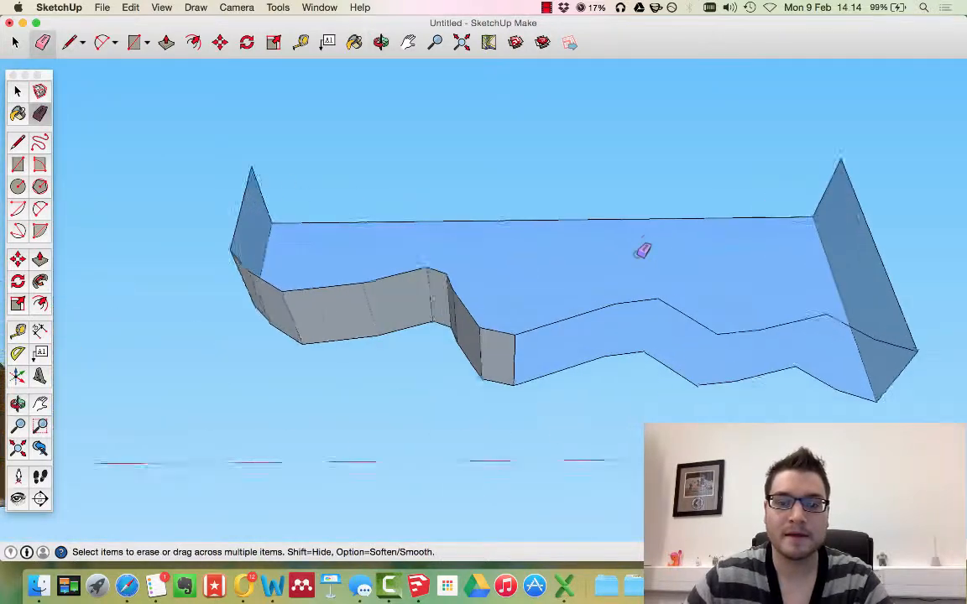
{"action": "scroll", "coordinate": [641, 250], "scroll_direction": "up", "scroll_amount": 2}
{"action": "key", "text": "l"}
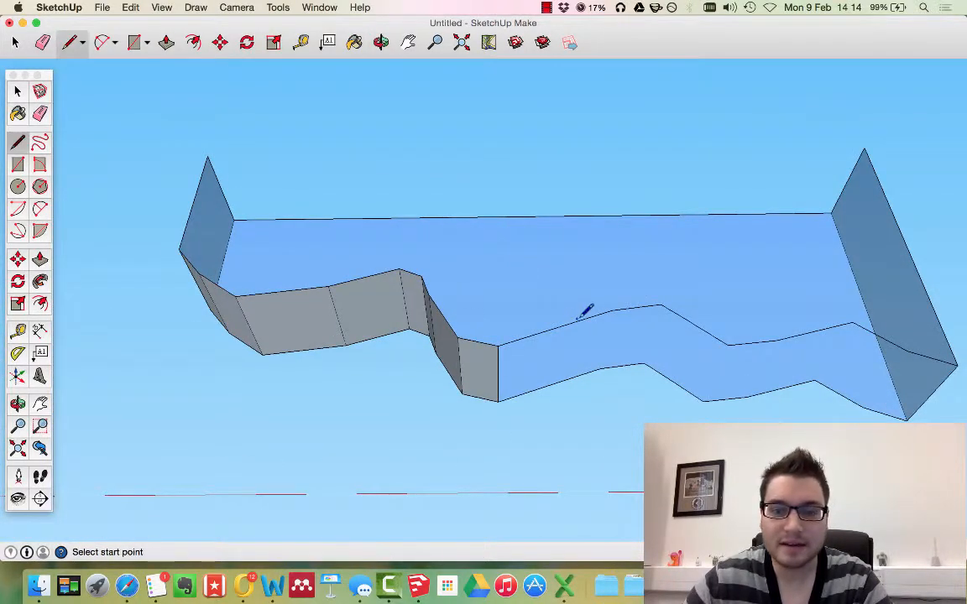
{"action": "left_click", "coordinate": [613, 310]}
{"action": "left_click", "coordinate": [602, 368]}
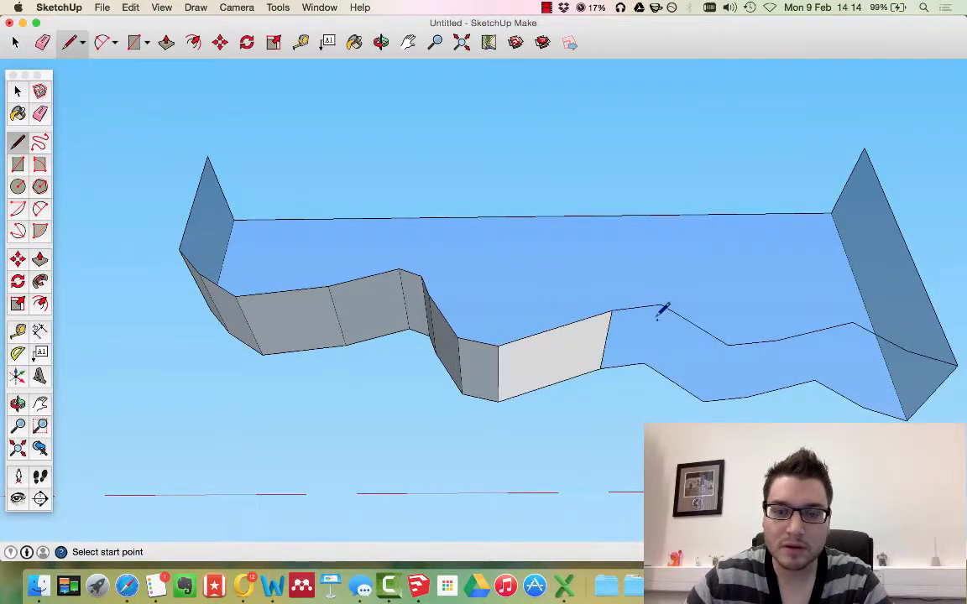
{"action": "left_click", "coordinate": [662, 305]}
{"action": "left_click", "coordinate": [646, 363]}
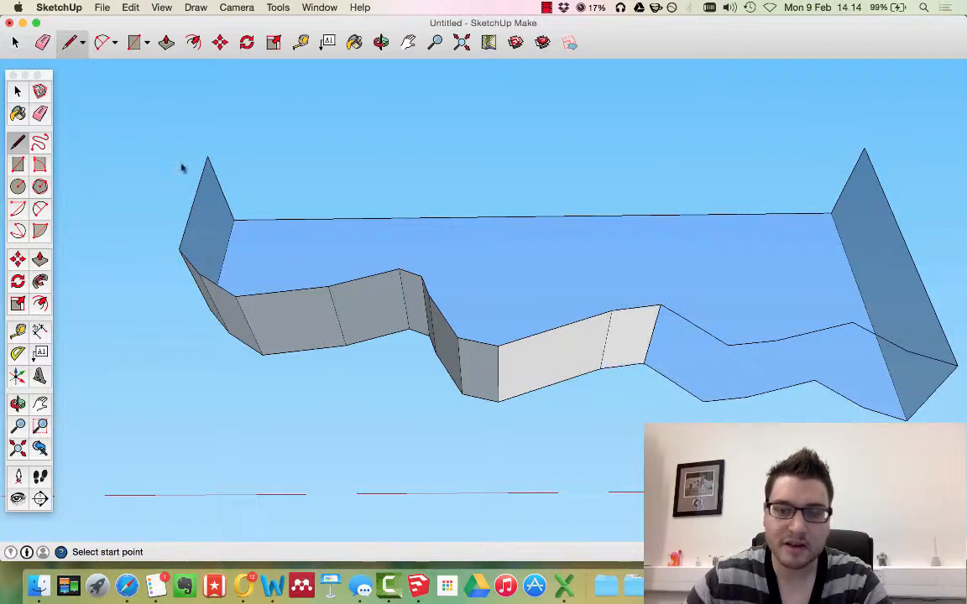
Redraw the glass part's front top edge between its two end corners to close the front and top faces
{"action": "left_click", "coordinate": [18, 92]}
{"action": "scroll", "coordinate": [188, 215], "scroll_direction": "down", "scroll_amount": 4}
{"action": "middle_click_drag", "start_coordinate": [275, 180], "coordinate": [224, 188]}
{"action": "left_click", "coordinate": [18, 139]}
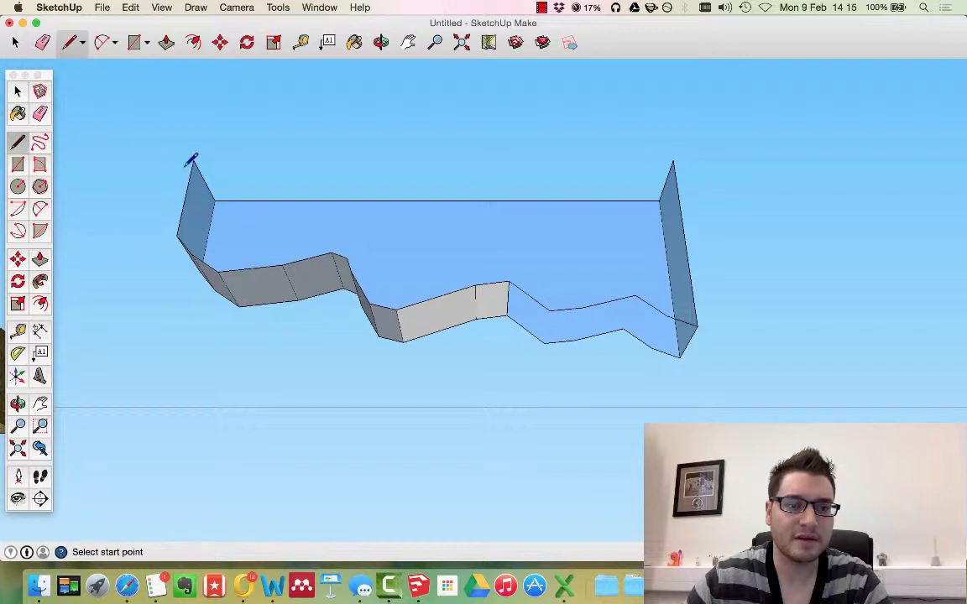
{"action": "left_click", "coordinate": [194, 161]}
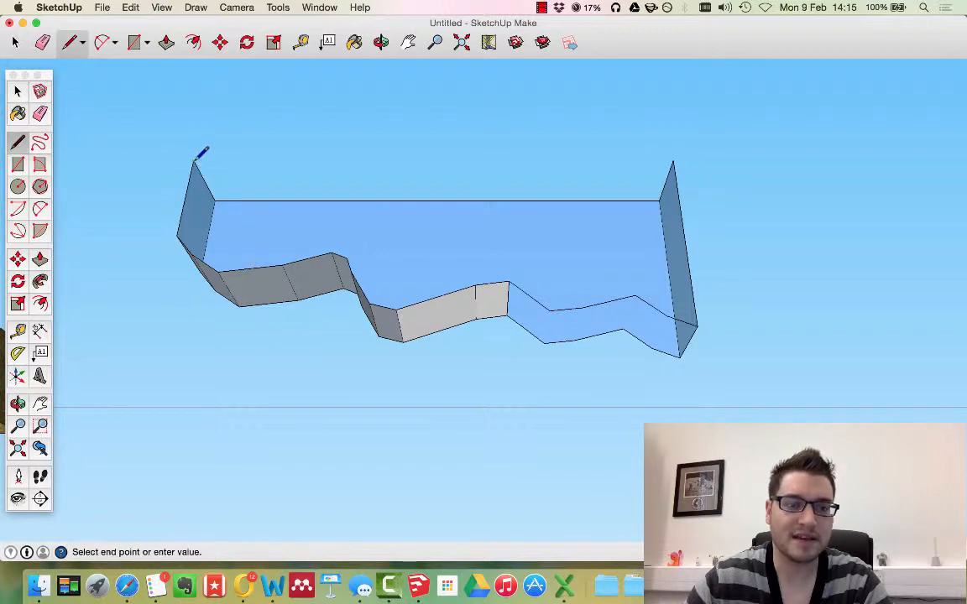
{"action": "left_click", "coordinate": [674, 160]}
Select the whole glass part, paint it with the translucent blue material and close the materials window
{"action": "left_click", "coordinate": [18, 91]}
{"action": "left_click_drag", "start_coordinate": [90, 94], "coordinate": [714, 397]}
{"action": "left_click", "coordinate": [353, 42]}
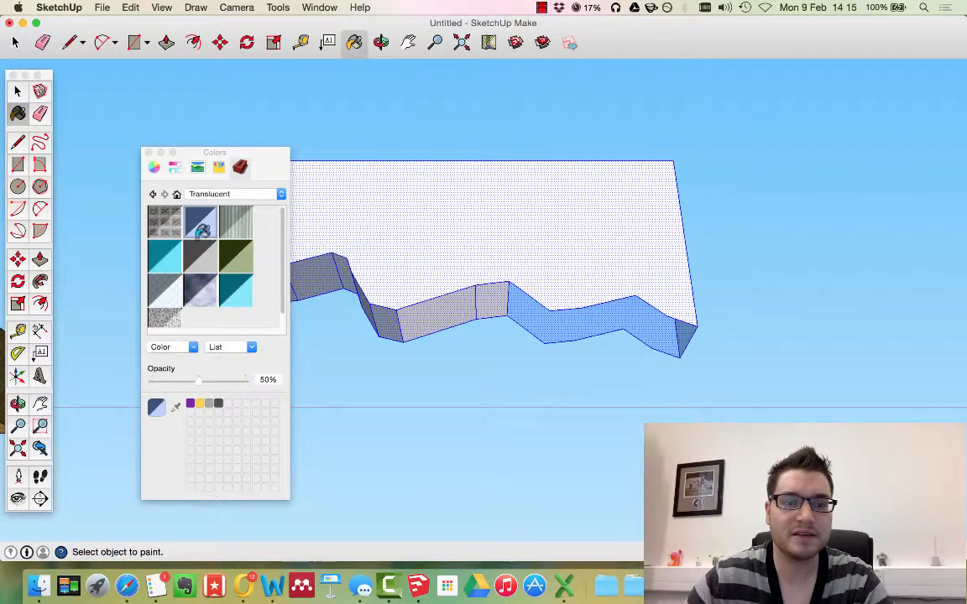
{"action": "left_click", "coordinate": [382, 225]}
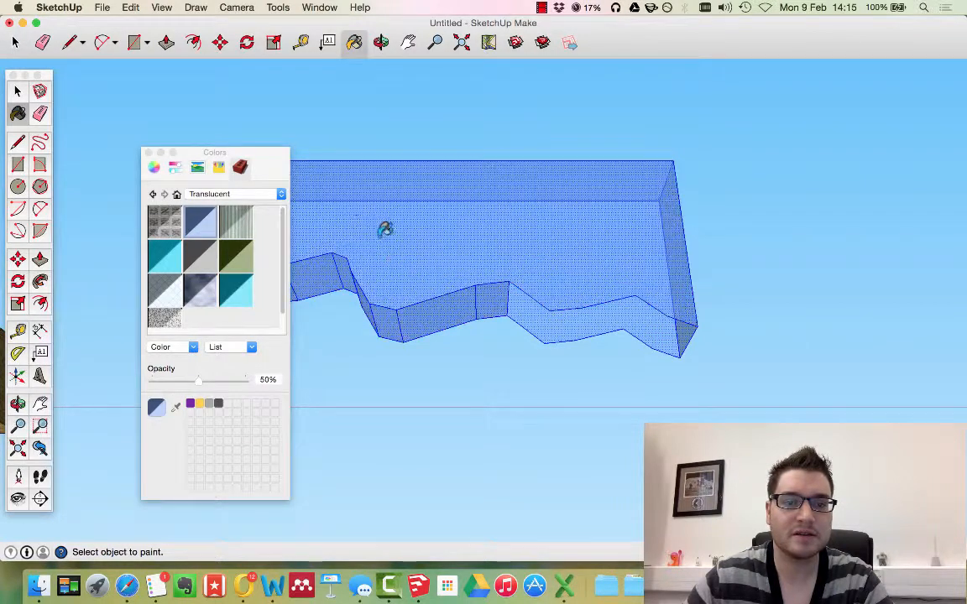
{"action": "left_click", "coordinate": [149, 152]}
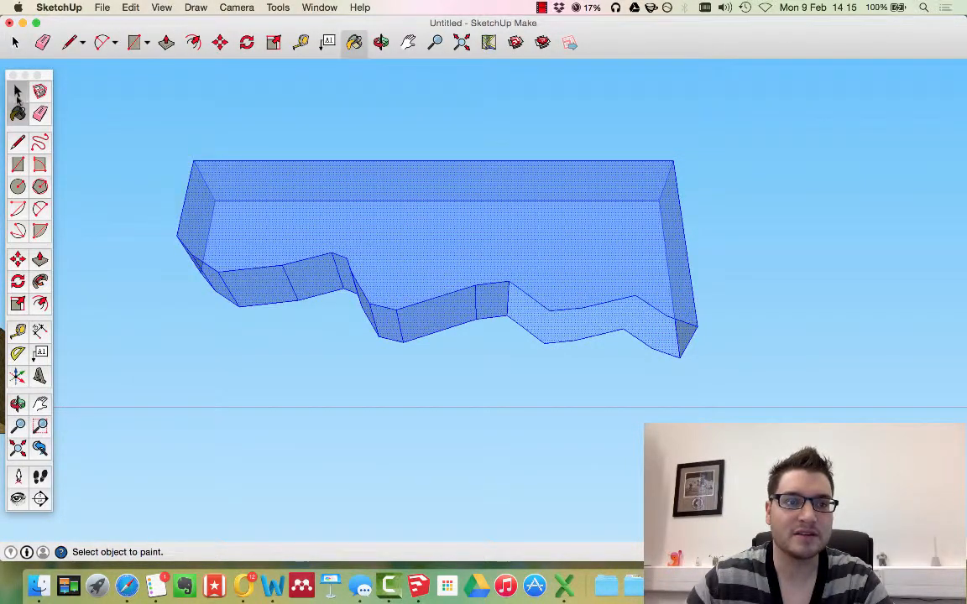
Move the whole glass part onto the brick wall, snapping its lower front corner to the brick's matching upper corner
{"action": "left_click", "coordinate": [18, 92]}
{"action": "left_click", "coordinate": [263, 125]}
{"action": "middle_click_drag", "start_coordinate": [503, 252], "coordinate": [255, 170]}
{"action": "left_click_drag", "start_coordinate": [610, 383], "coordinate": [613, 505]}
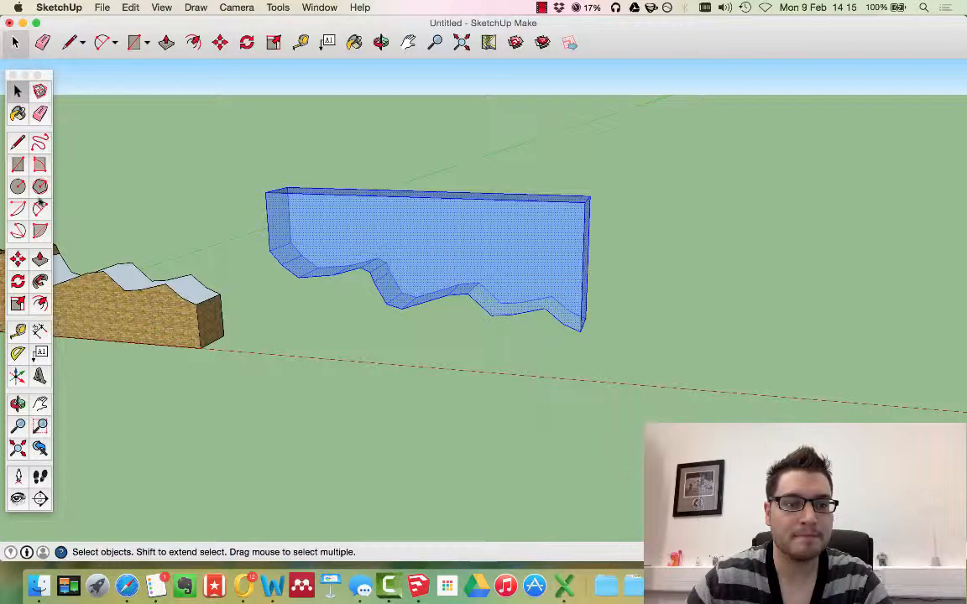
{"action": "left_click", "coordinate": [18, 259]}
{"action": "scroll", "coordinate": [250, 254], "scroll_direction": "up", "scroll_amount": 3}
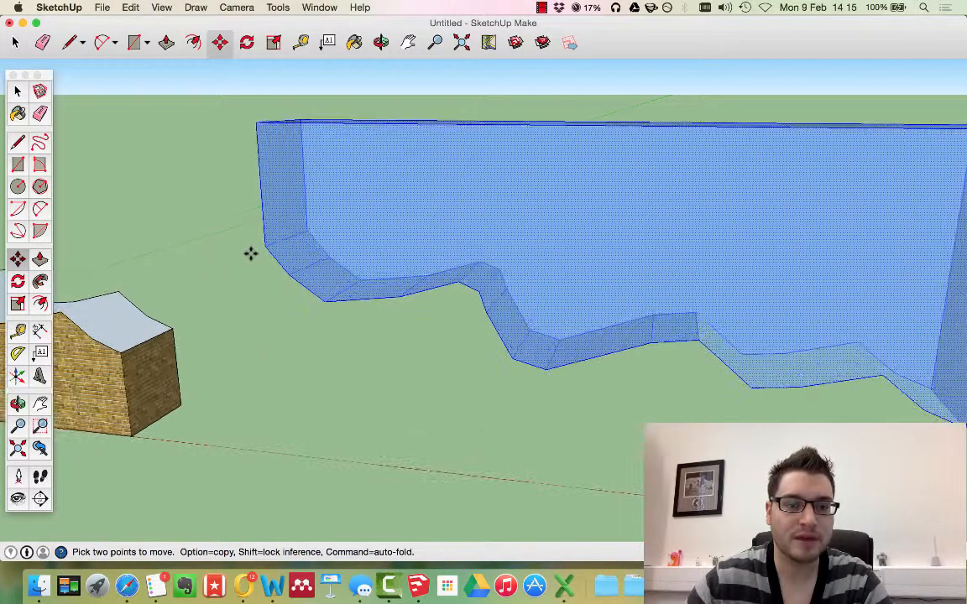
{"action": "left_click", "coordinate": [262, 245]}
{"action": "scroll", "coordinate": [567, 269], "scroll_direction": "down", "scroll_amount": 5}
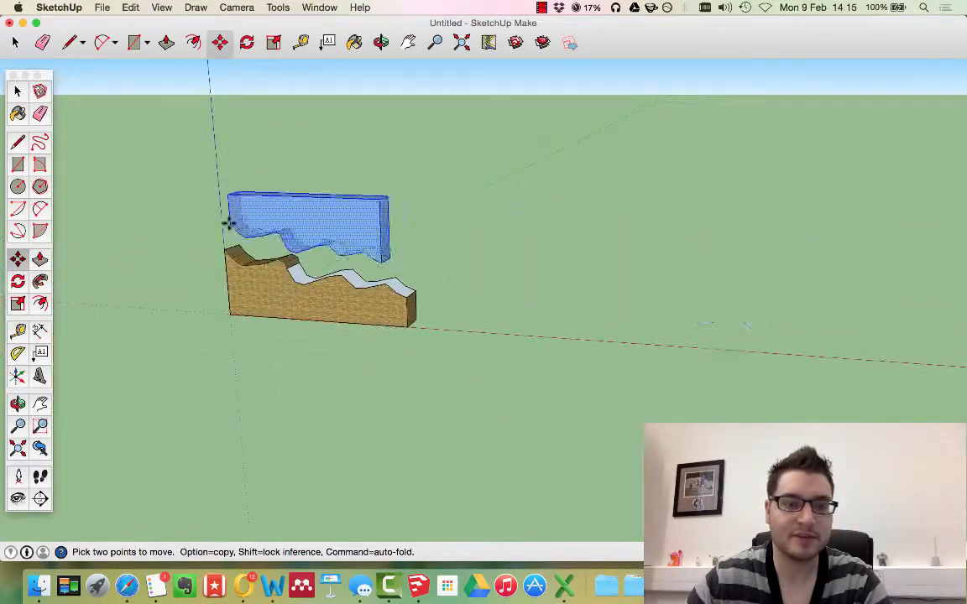
{"action": "scroll", "coordinate": [222, 290], "scroll_direction": "up", "scroll_amount": 5}
{"action": "scroll", "coordinate": [220, 295], "scroll_direction": "up", "scroll_amount": 5}
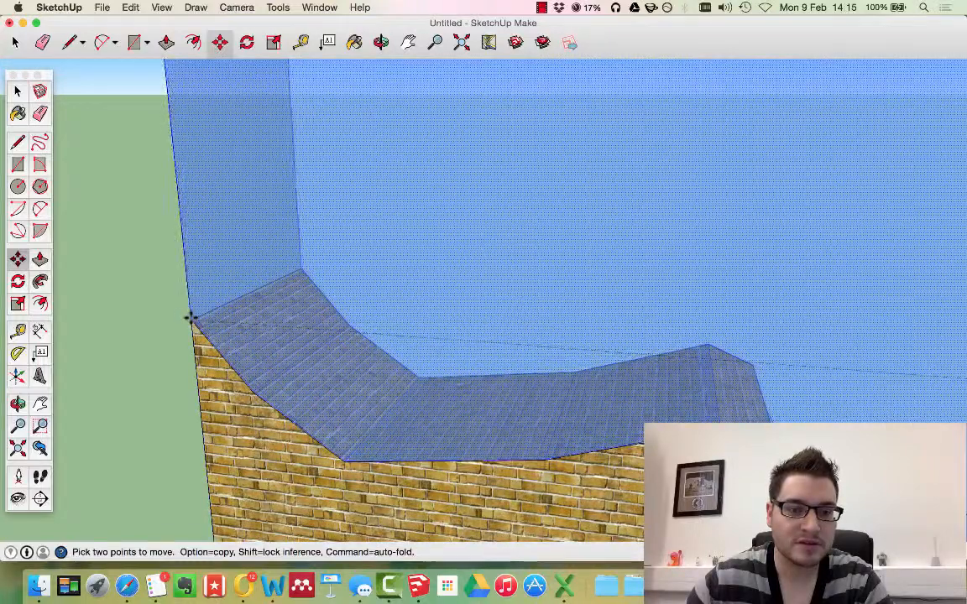
{"action": "left_click", "coordinate": [190, 318]}
{"action": "scroll", "coordinate": [230, 295], "scroll_direction": "down", "scroll_amount": 6}
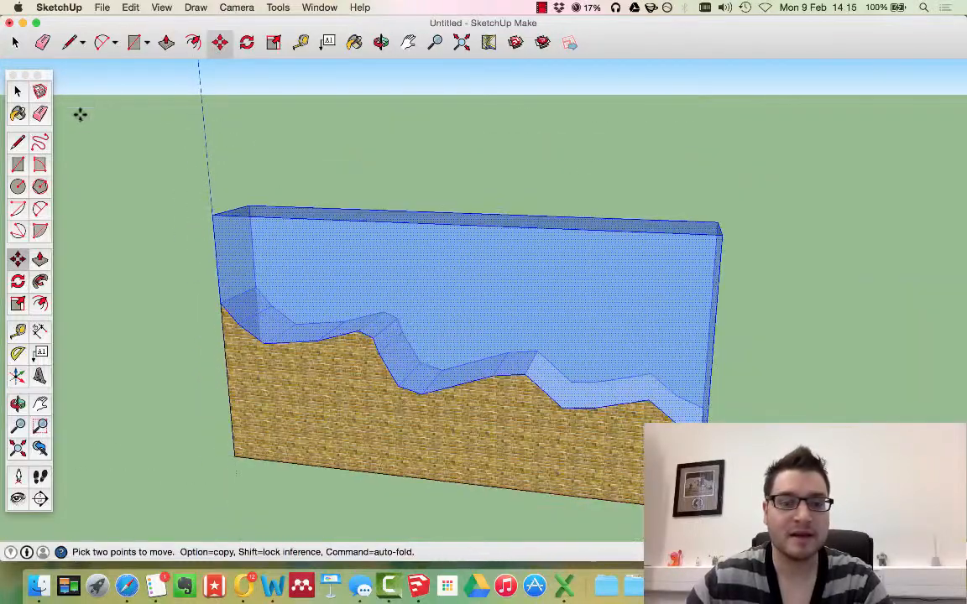
View the combined brick and glass wall from above and undo the glass part's move
{"action": "left_click", "coordinate": [17, 92]}
{"action": "middle_click_drag", "start_coordinate": [533, 179], "coordinate": [491, 192]}
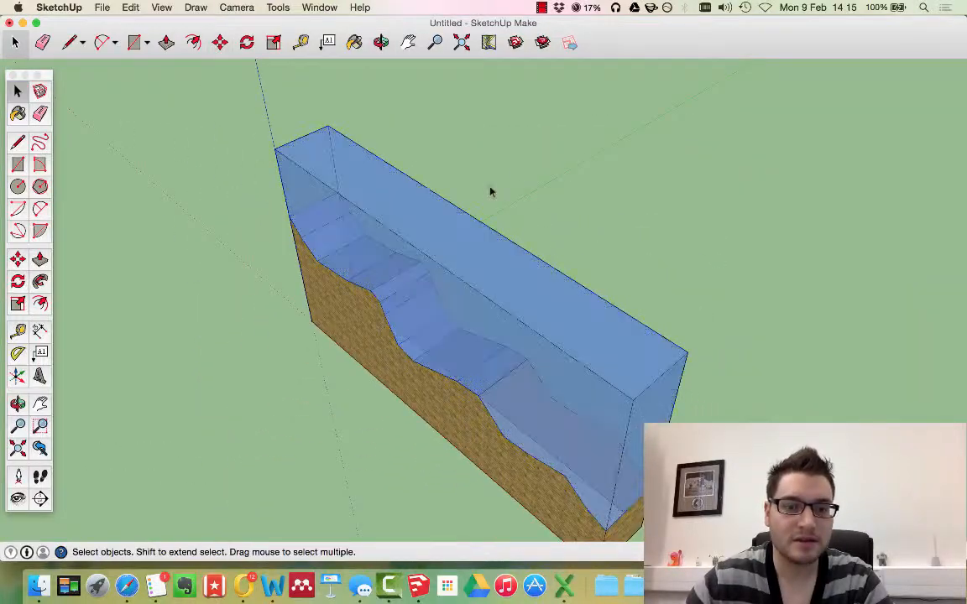
{"action": "middle_click_drag", "start_coordinate": [430, 300], "coordinate": [457, 193]}
{"action": "key", "text": "super+z"}
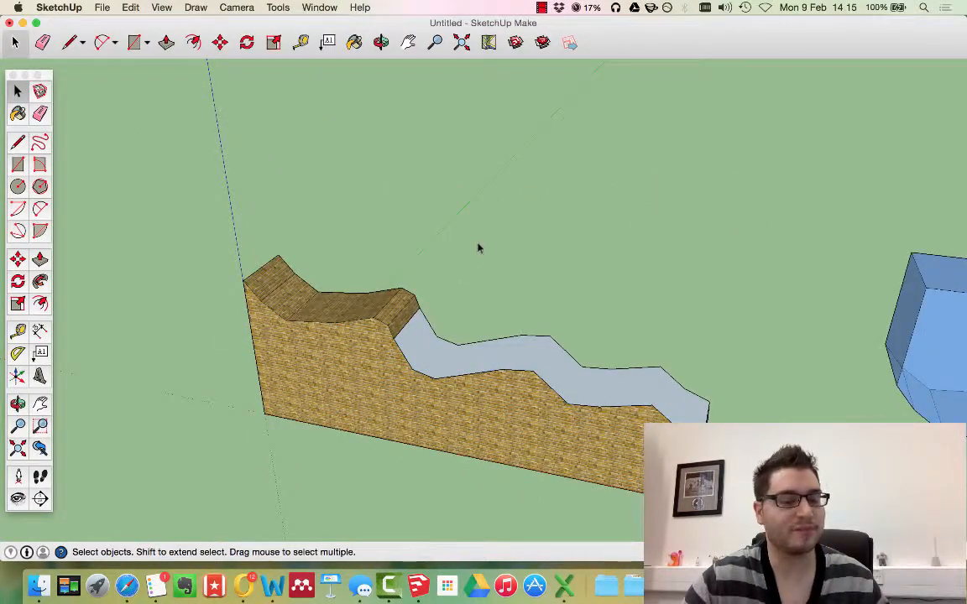
{"action": "left_click", "coordinate": [131, 7]}
{"action": "left_click", "coordinate": [755, 352]}
Examine the separate brick and glass parts from above, from below and from the front
{"action": "middle_click_drag", "start_coordinate": [755, 352], "coordinate": [329, 310]}
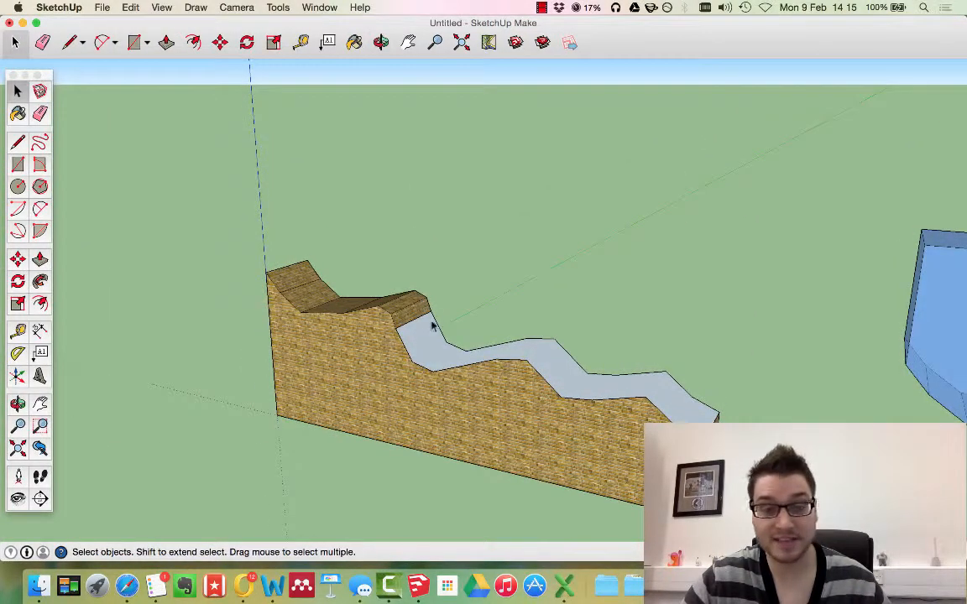
{"action": "middle_click_drag", "start_coordinate": [410, 302], "coordinate": [379, 299]}
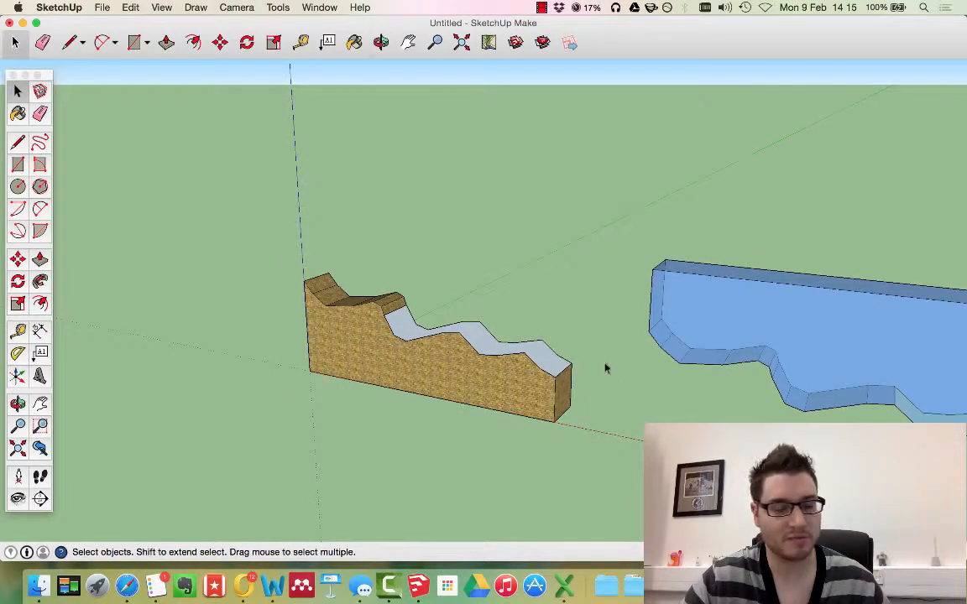
{"action": "middle_click_drag", "start_coordinate": [606, 368], "coordinate": [781, 121]}
{"action": "scroll", "coordinate": [641, 328], "scroll_direction": "up", "scroll_amount": 5}
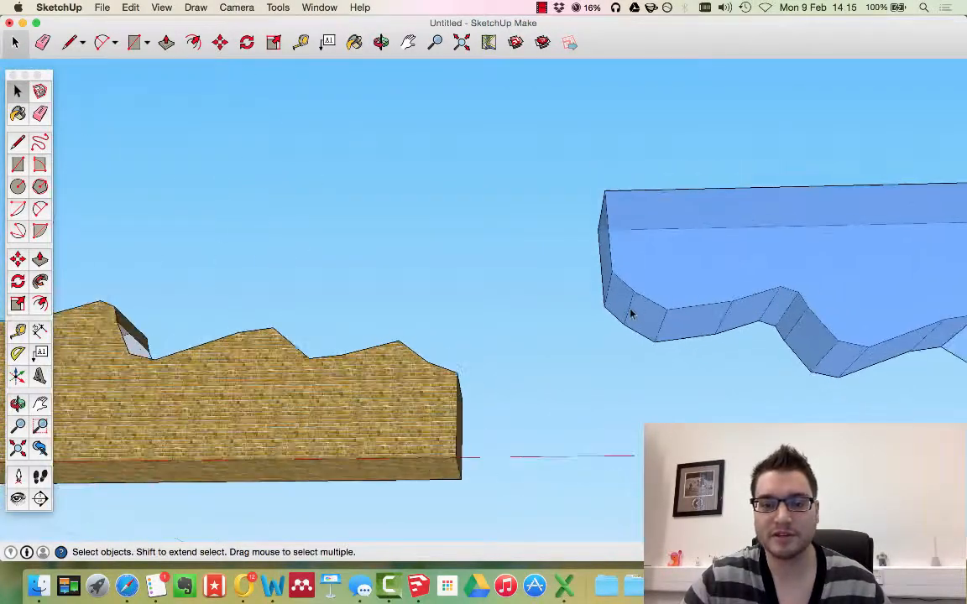
{"action": "middle_click_drag", "start_coordinate": [631, 313], "coordinate": [563, 381]}
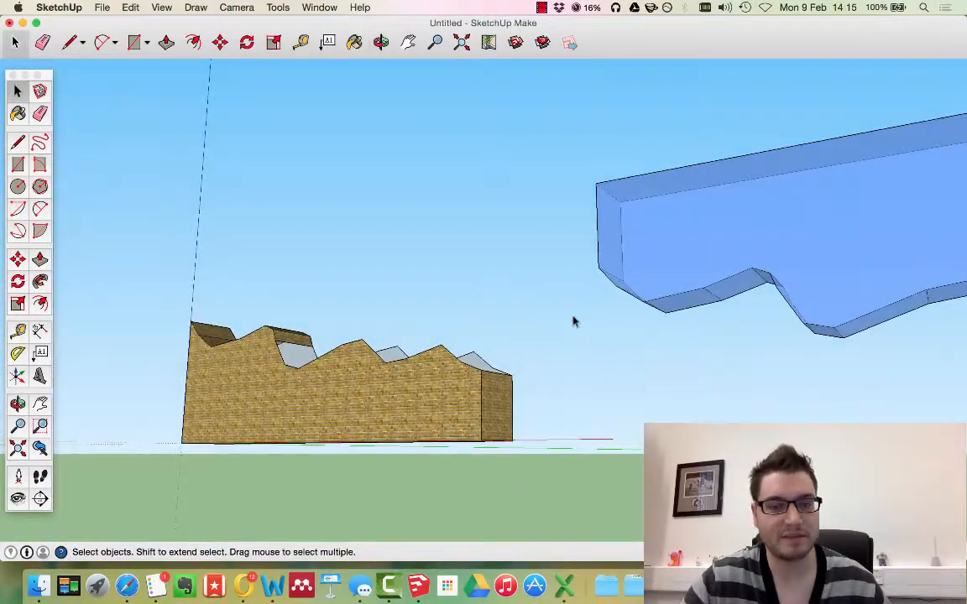
Redo the glass part's move to view the assembled wall, and undo it again
{"action": "left_click", "coordinate": [132, 9]}
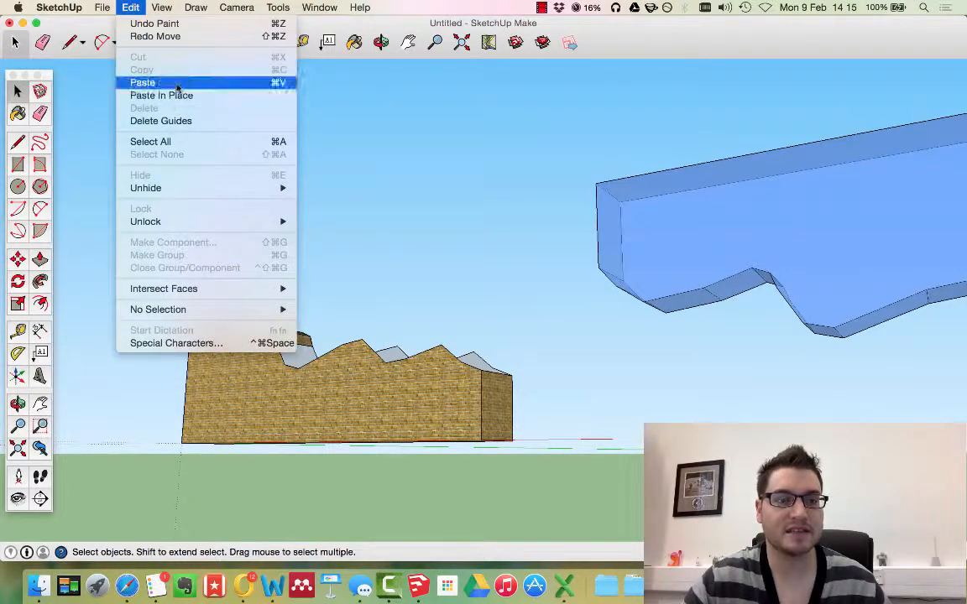
{"action": "left_click", "coordinate": [174, 38]}
{"action": "middle_click_drag", "start_coordinate": [361, 293], "coordinate": [250, 282]}
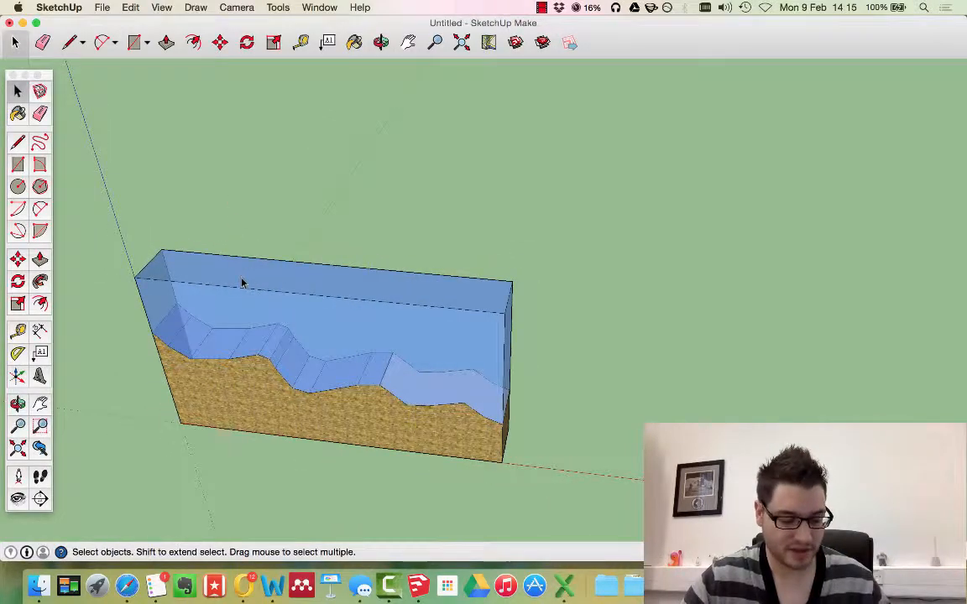
{"action": "key", "text": "super+z"}
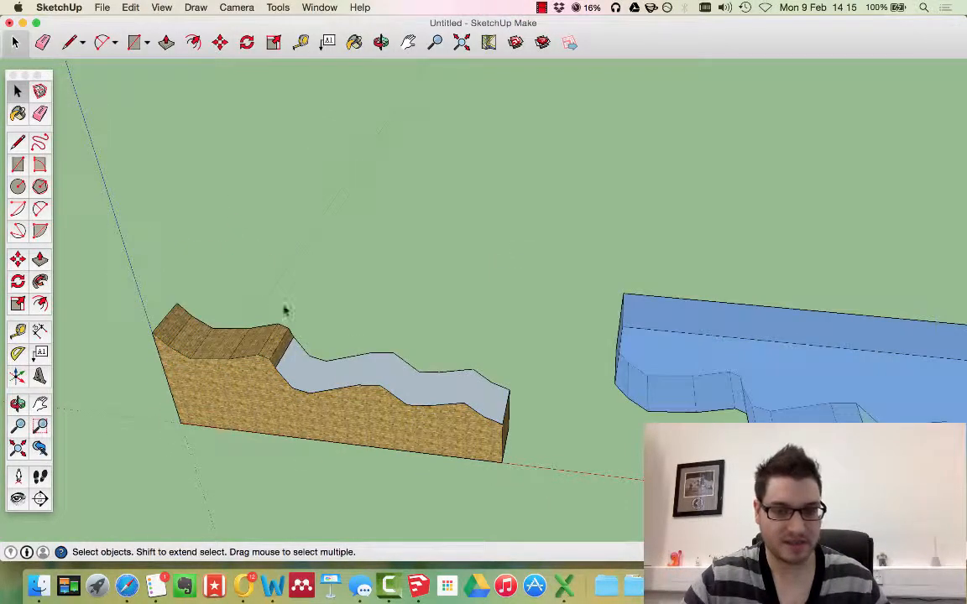
Delete the first four underside faces of the glass part and the cross edges between them
{"action": "middle_click_drag", "start_coordinate": [713, 327], "coordinate": [652, 236]}
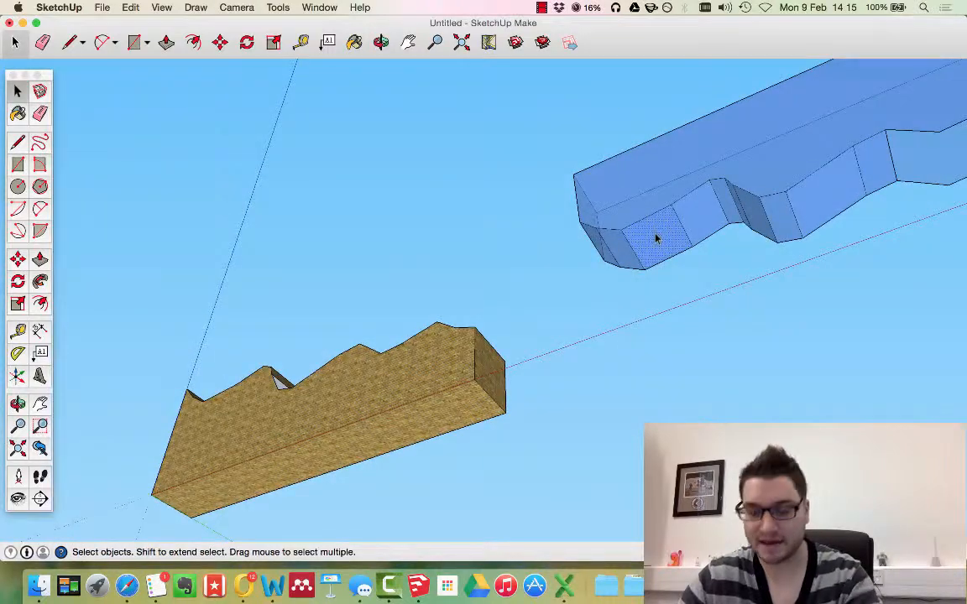
{"action": "key", "text": "Delete"}
{"action": "left_click", "coordinate": [695, 230]}
{"action": "key", "text": "Delete"}
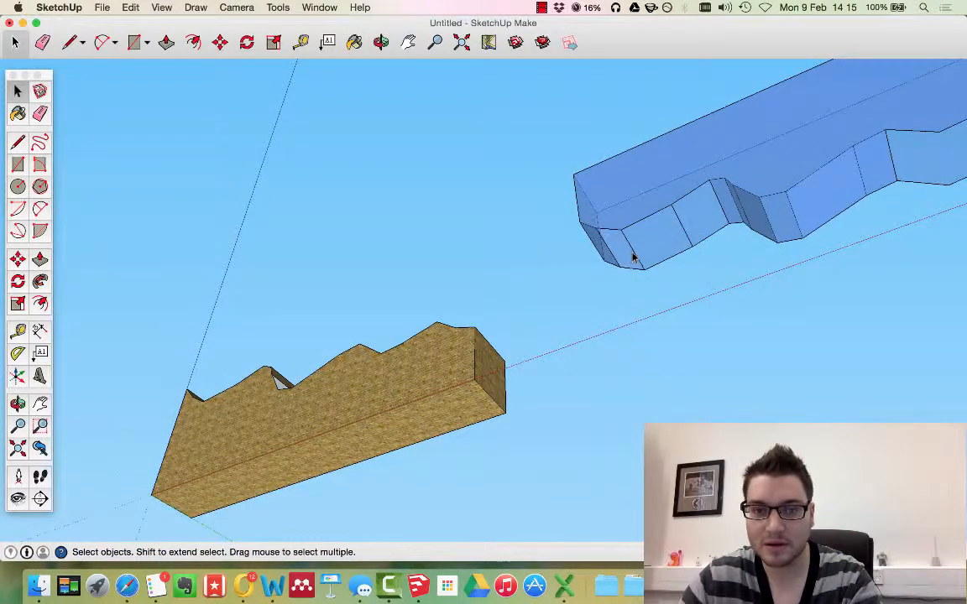
{"action": "left_click", "coordinate": [697, 223]}
{"action": "key", "text": "Delete"}
{"action": "key", "text": "super+z"}
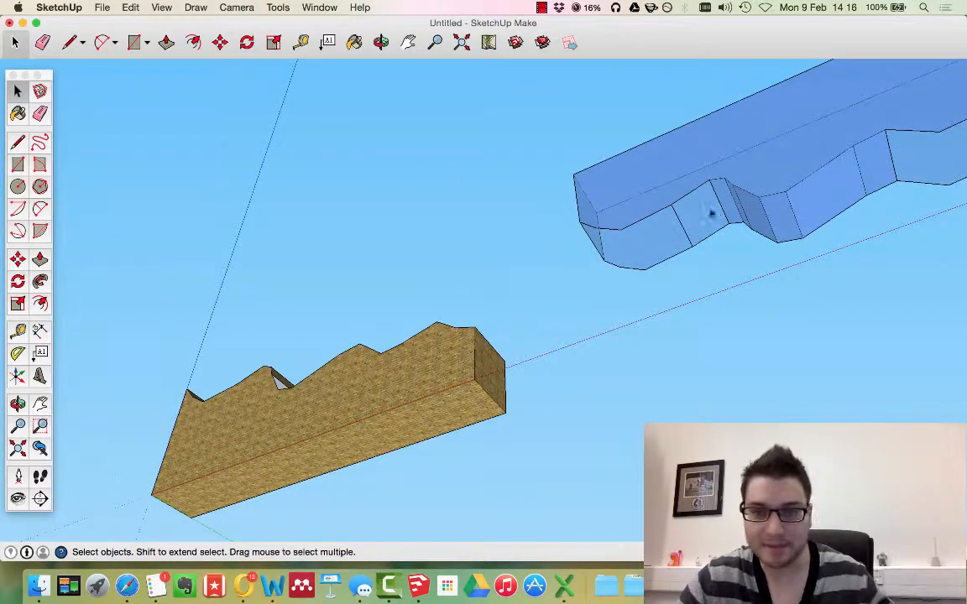
{"action": "middle_click_drag", "start_coordinate": [684, 237], "coordinate": [738, 300]}
{"action": "scroll", "coordinate": [665, 352], "scroll_direction": "up", "scroll_amount": 5}
{"action": "scroll", "coordinate": [664, 348], "scroll_direction": "up", "scroll_amount": 2}
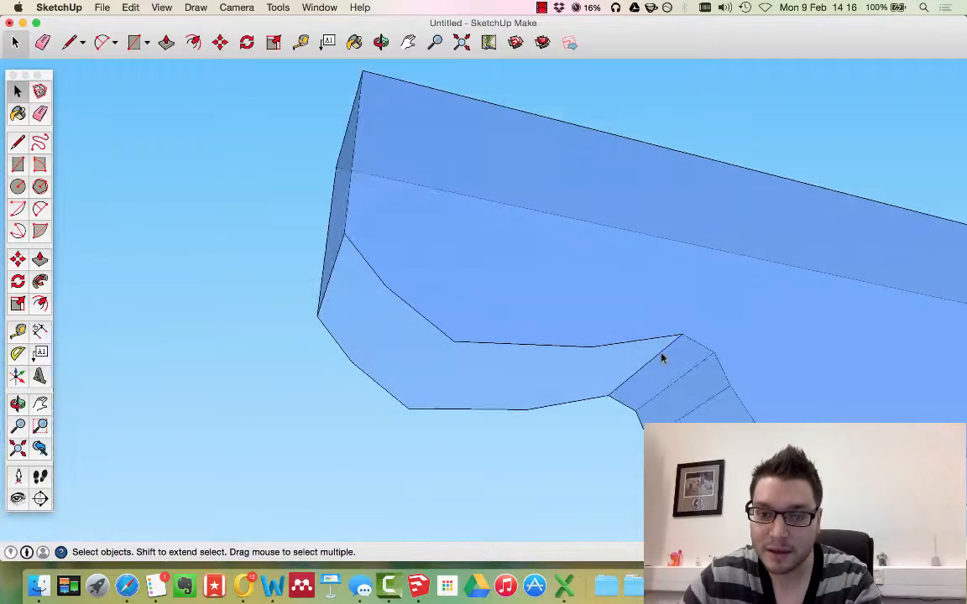
Delete the remaining cross edges and underside faces along the glass part's jagged bottom
{"action": "left_click", "coordinate": [661, 351]}
{"action": "key", "text": "Delete"}
{"action": "left_click", "coordinate": [682, 378]}
{"action": "left_click", "coordinate": [684, 377]}
{"action": "key", "text": "Delete"}
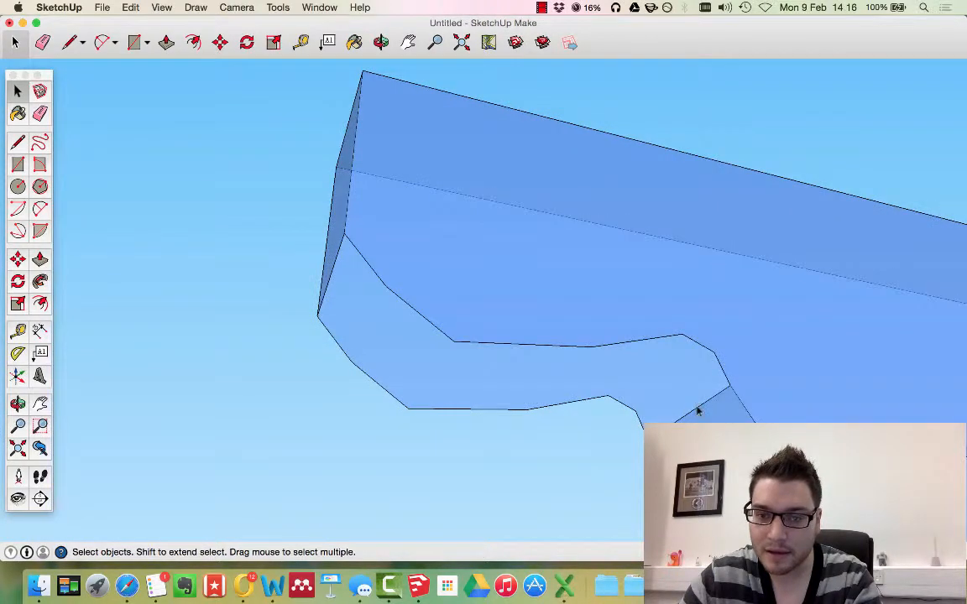
{"action": "left_click", "coordinate": [696, 408]}
{"action": "left_click", "coordinate": [698, 407]}
{"action": "key", "text": "Delete"}
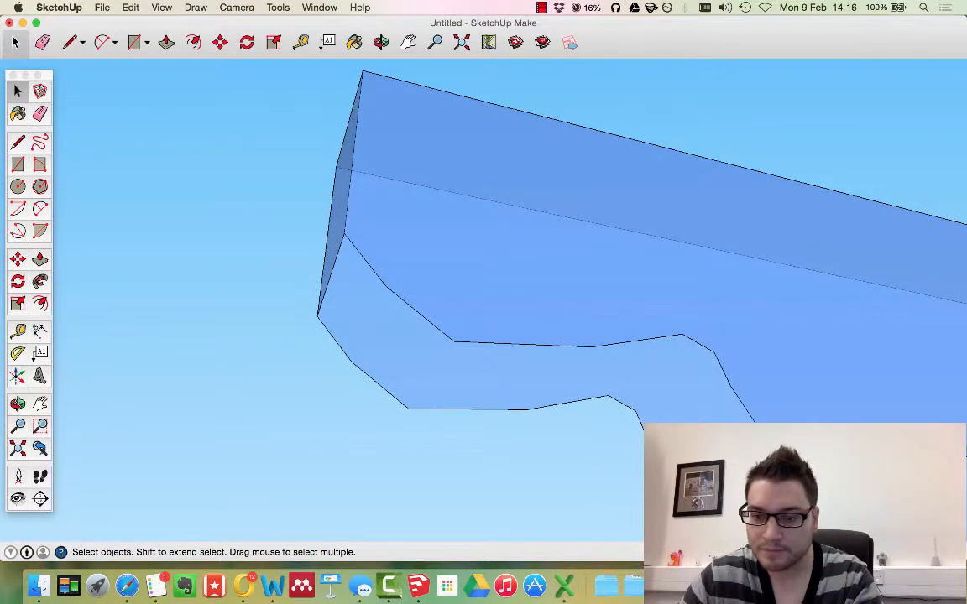
Move the whole glass part onto the brick part, aligning its lower front corner with the matching corner of the brick's jagged top
{"action": "middle_click_drag", "start_coordinate": [698, 425], "coordinate": [787, 457]}
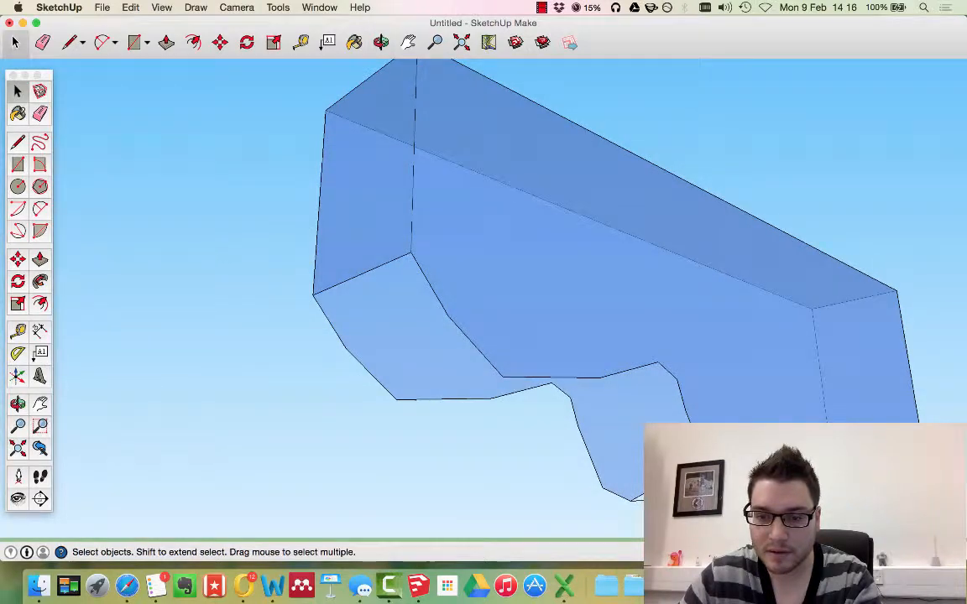
{"action": "middle_click_drag", "start_coordinate": [732, 453], "coordinate": [783, 309]}
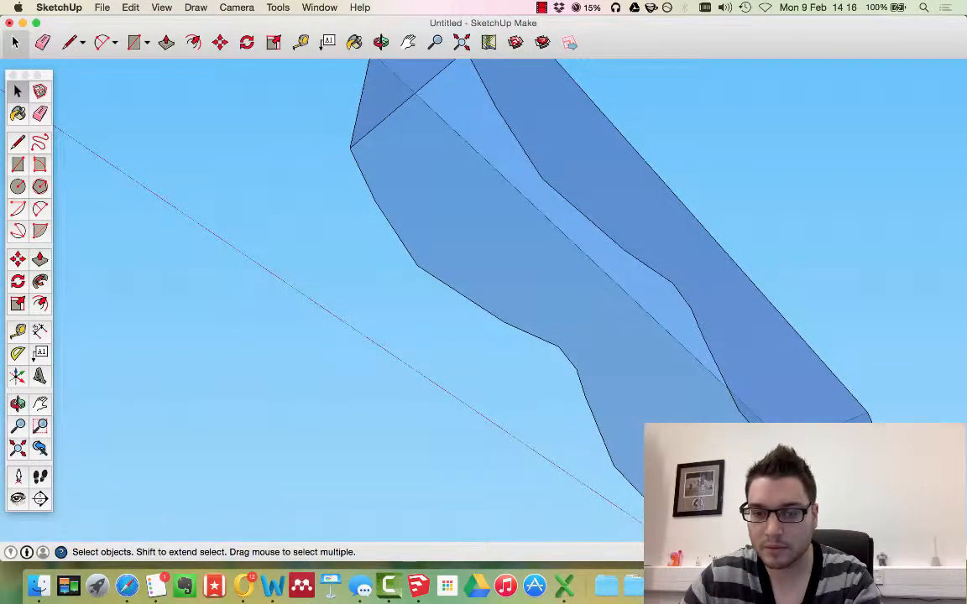
{"action": "scroll", "coordinate": [623, 377], "scroll_direction": "down", "scroll_amount": 5}
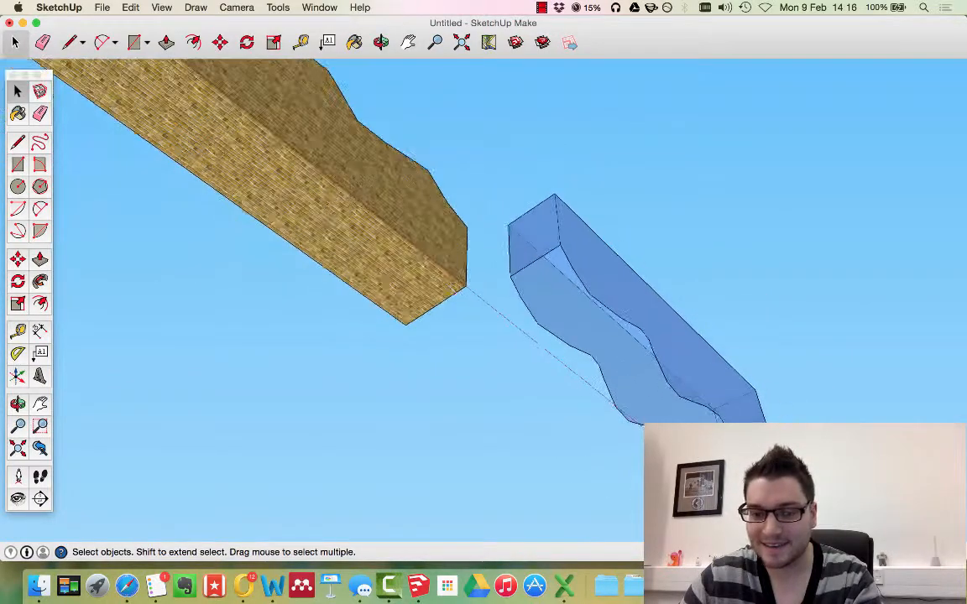
{"action": "middle_click_drag", "start_coordinate": [623, 377], "coordinate": [662, 367]}
{"action": "scroll", "coordinate": [658, 317], "scroll_direction": "down", "scroll_amount": 3}
{"action": "left_click_drag", "start_coordinate": [562, 237], "coordinate": [806, 415]}
{"action": "left_click", "coordinate": [18, 258]}
{"action": "scroll", "coordinate": [569, 302], "scroll_direction": "up", "scroll_amount": 5}
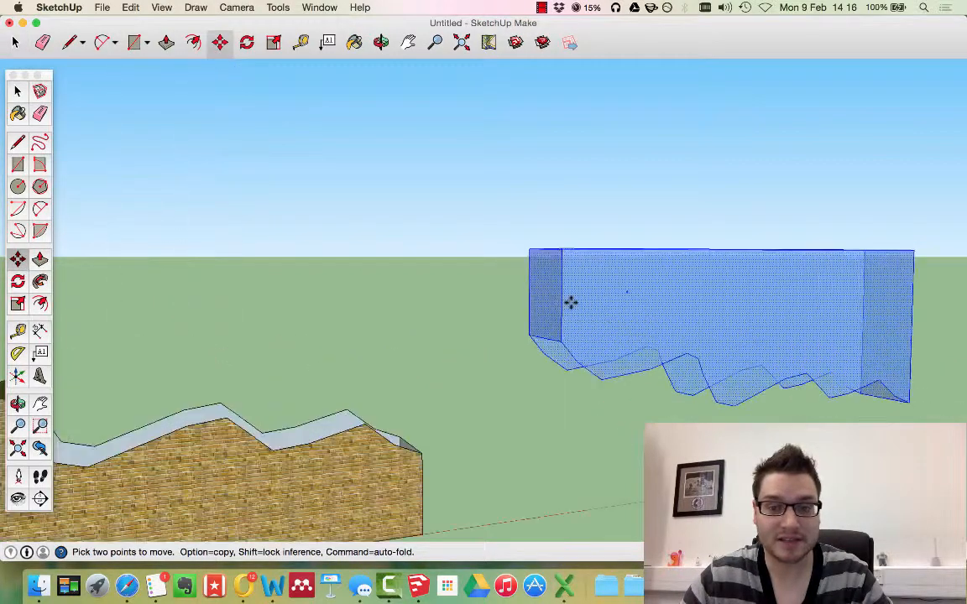
{"action": "scroll", "coordinate": [541, 361], "scroll_direction": "down", "scroll_amount": 10}
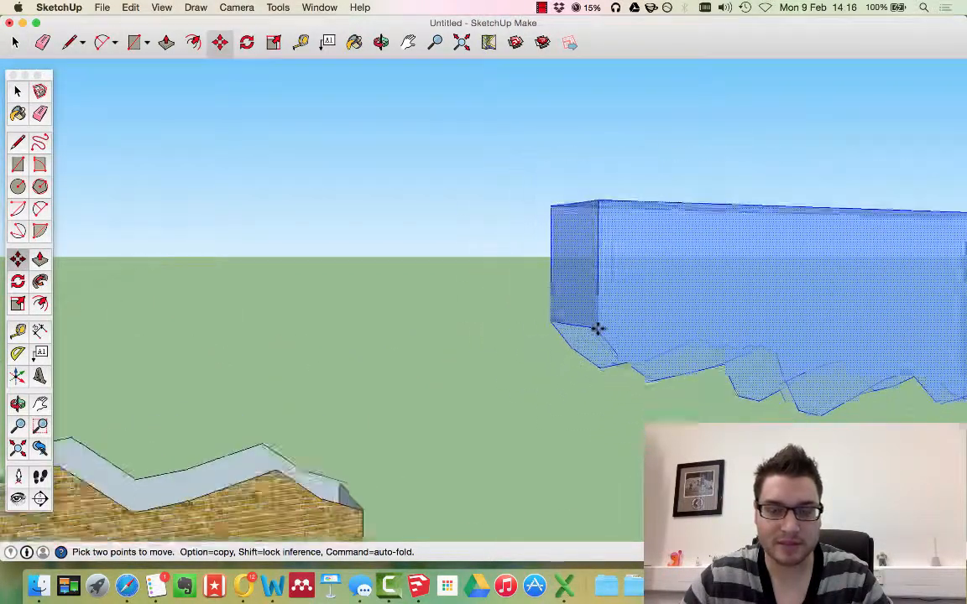
{"action": "left_click", "coordinate": [468, 290]}
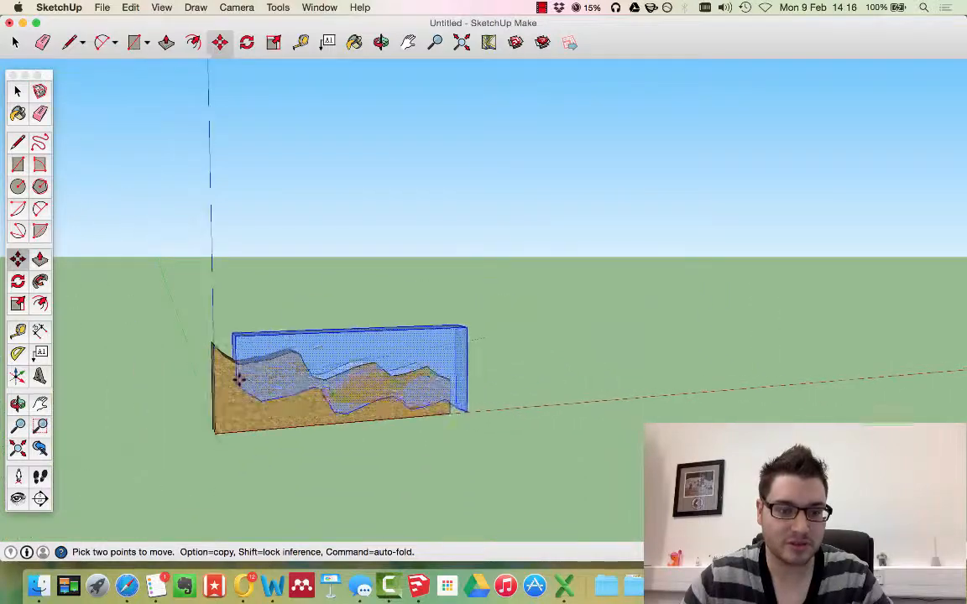
{"action": "scroll", "coordinate": [233, 298], "scroll_direction": "up", "scroll_amount": 6}
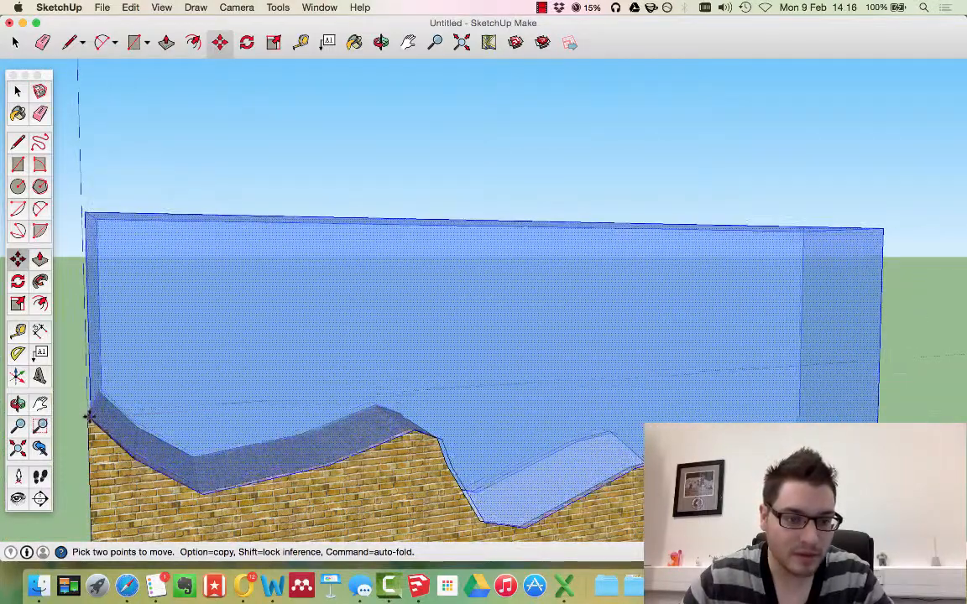
{"action": "left_click", "coordinate": [87, 414]}
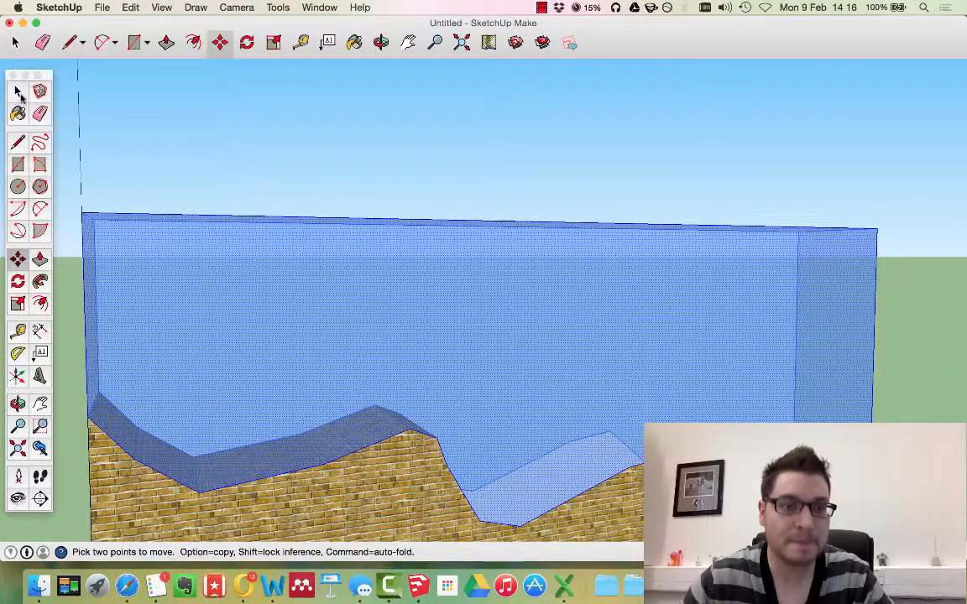
{"action": "left_click", "coordinate": [18, 91]}
{"action": "left_click", "coordinate": [259, 118]}
Examine the assembled brick and glass wall from above, from the front and at an angle, including the jagged joint
{"action": "middle_click_drag", "start_coordinate": [447, 209], "coordinate": [195, 317]}
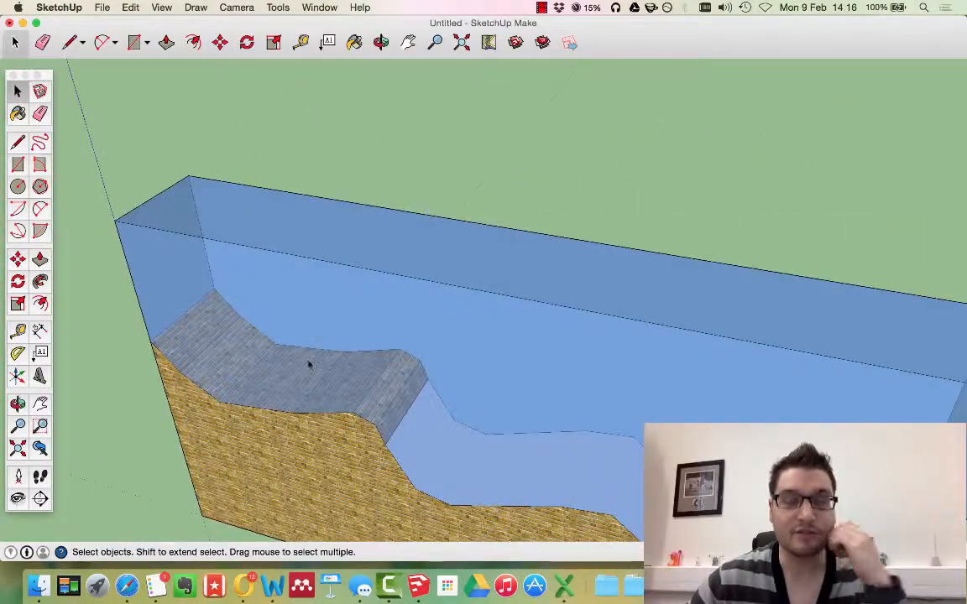
{"action": "scroll", "coordinate": [308, 363], "scroll_direction": "down", "scroll_amount": 3}
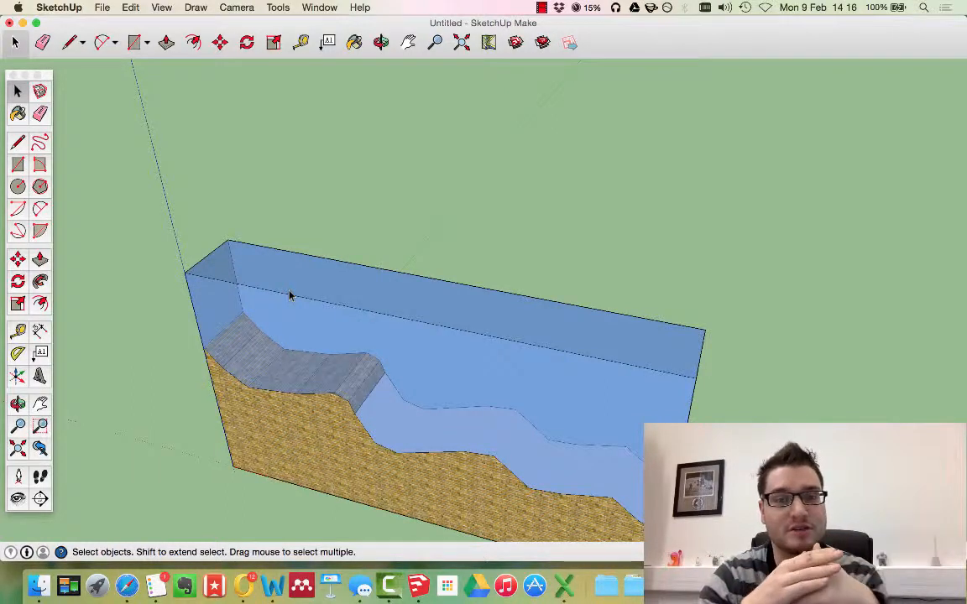
{"action": "scroll", "coordinate": [289, 296], "scroll_direction": "down", "scroll_amount": 8}
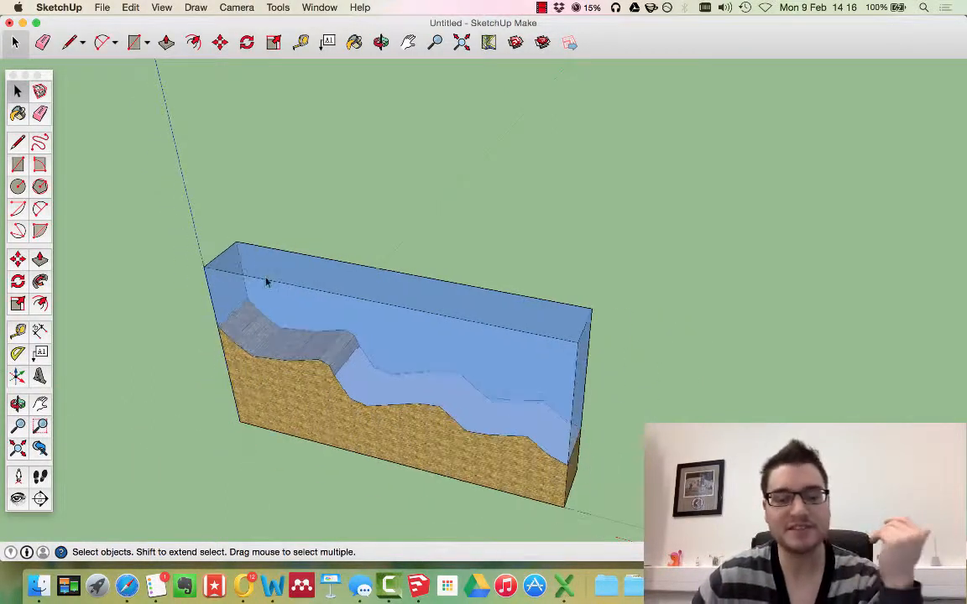
{"action": "middle_click_drag", "start_coordinate": [222, 303], "coordinate": [385, 220]}
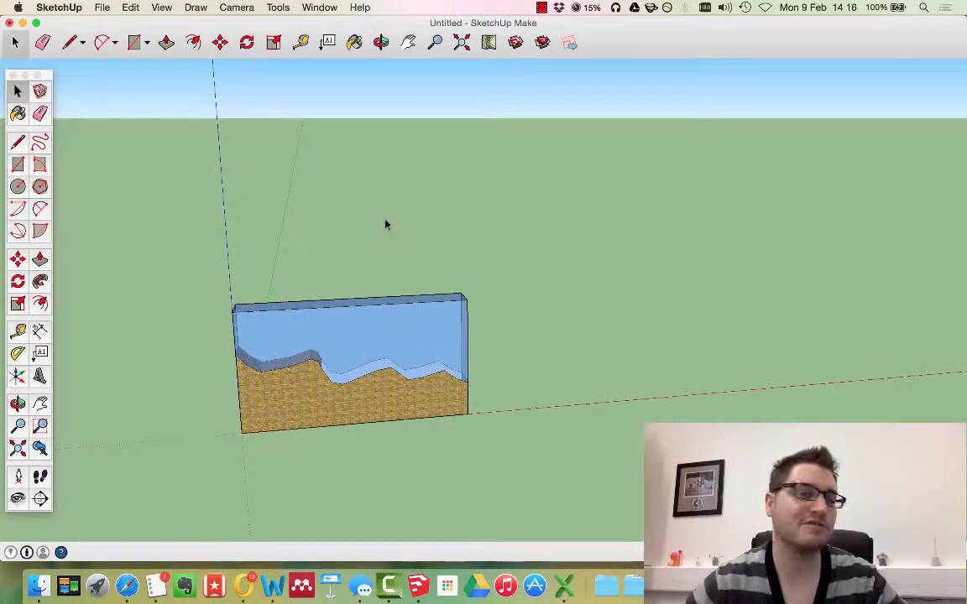
{"action": "middle_click_drag", "start_coordinate": [384, 308], "coordinate": [226, 266]}
{"action": "scroll", "coordinate": [378, 236], "scroll_direction": "up", "scroll_amount": 5}
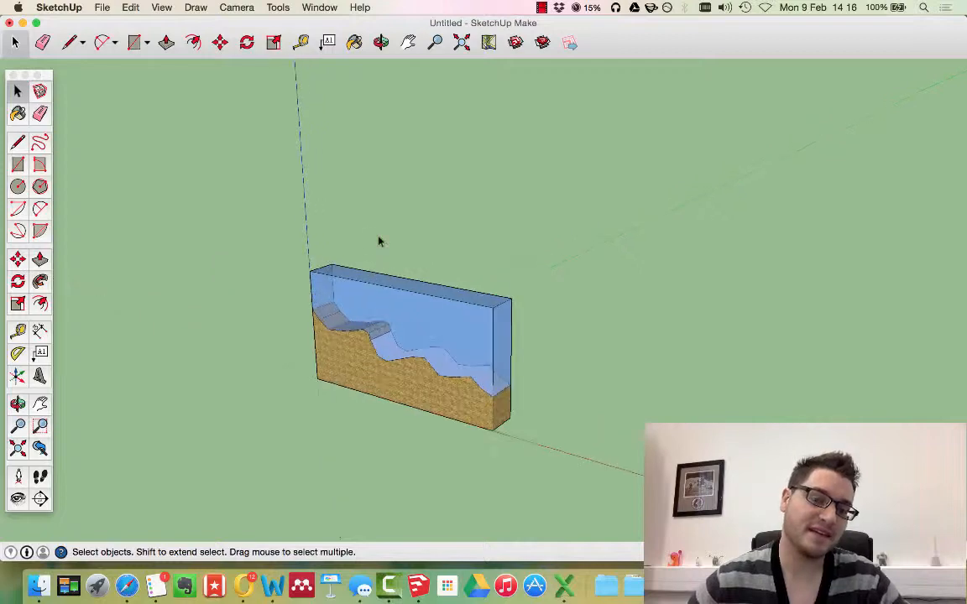
{"action": "scroll", "coordinate": [351, 303], "scroll_direction": "down", "scroll_amount": 3}
{"action": "scroll", "coordinate": [367, 425], "scroll_direction": "up", "scroll_amount": 5}
{"action": "scroll", "coordinate": [360, 454], "scroll_direction": "down", "scroll_amount": 3}
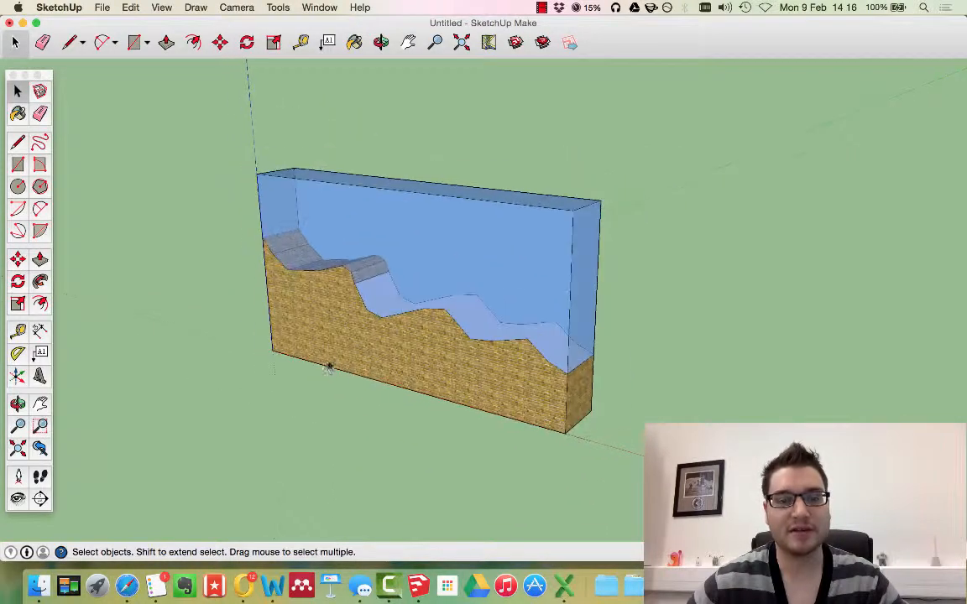